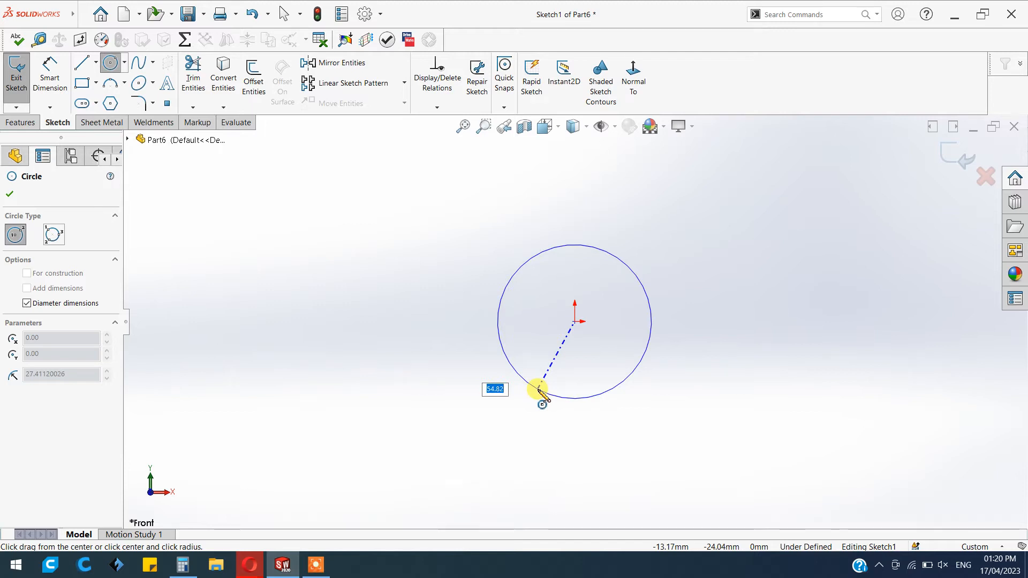
Step: Set the diameter of the circle centred on the origin to 50 mm and finish the circle
text(50)
key(Return)
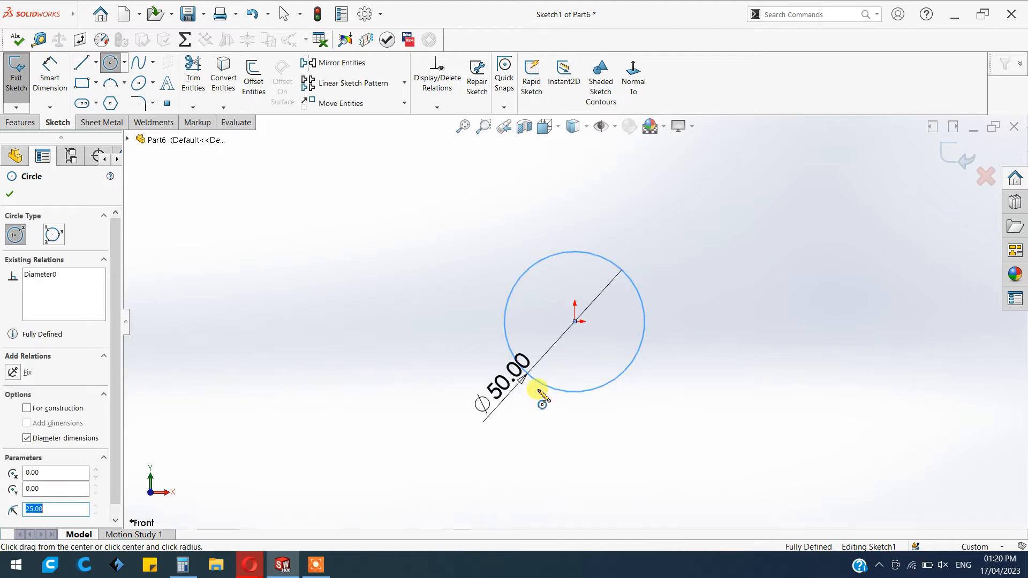
click(10, 194)
Step: Extrude the 50 mm circle 150 mm with the Mid Plane end condition
click(20, 123)
click(22, 77)
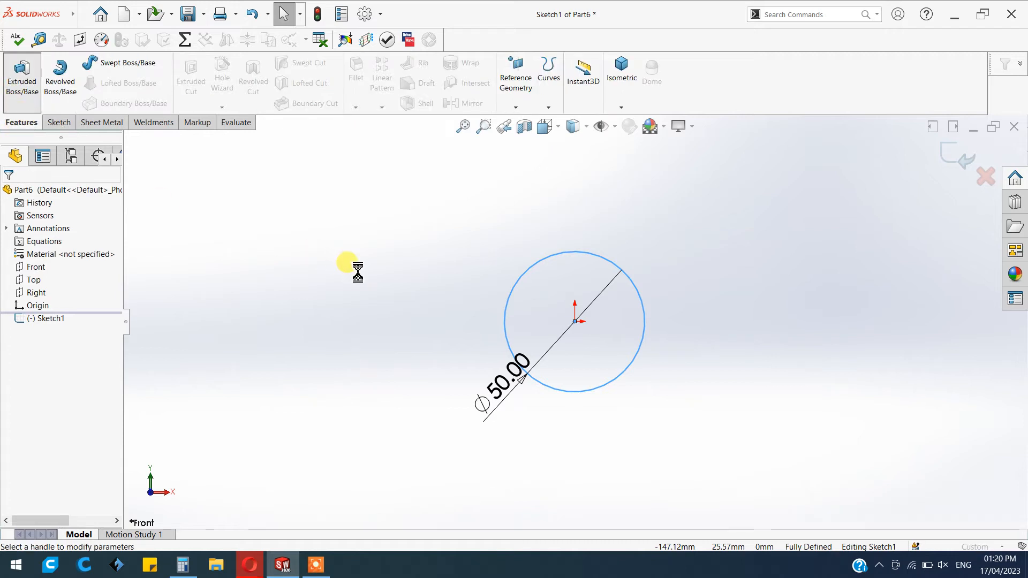
click(99, 269)
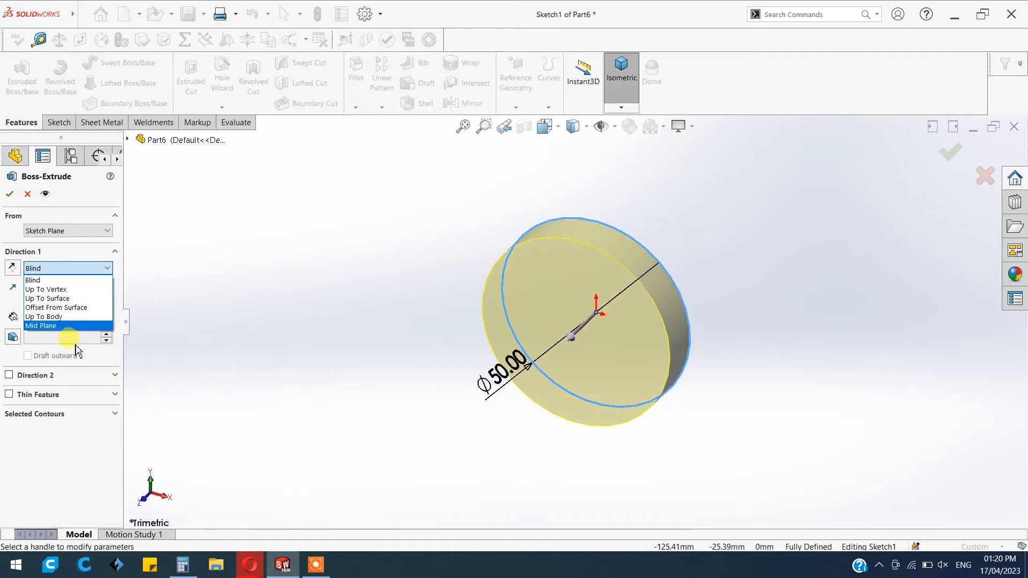
click(73, 326)
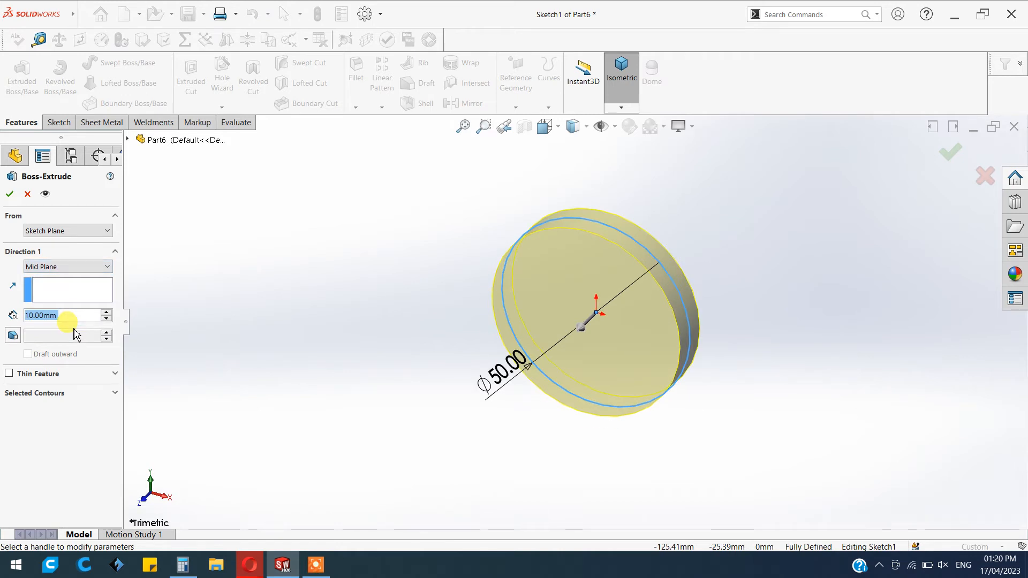
text(150)
key(Return)
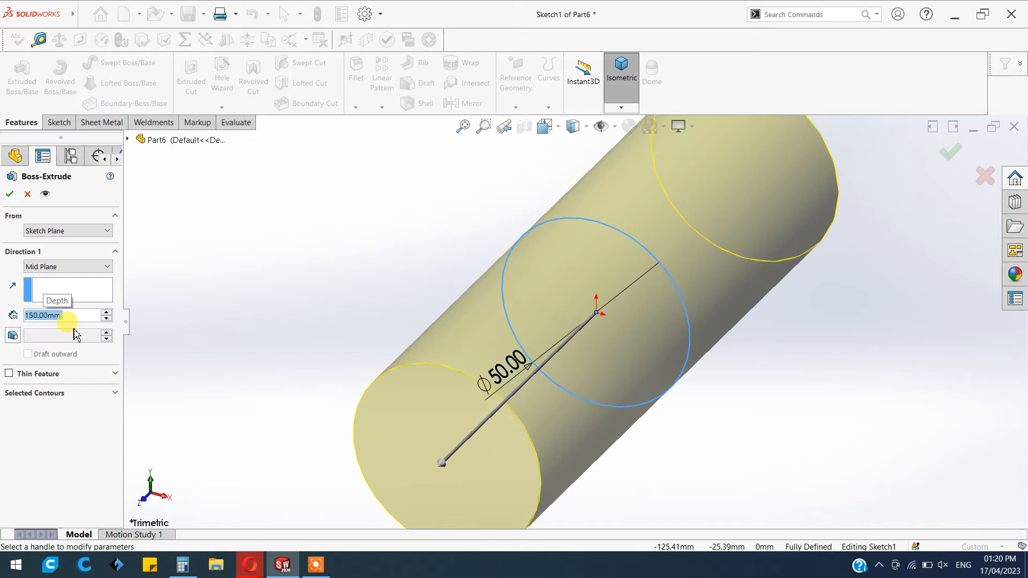
key(Return)
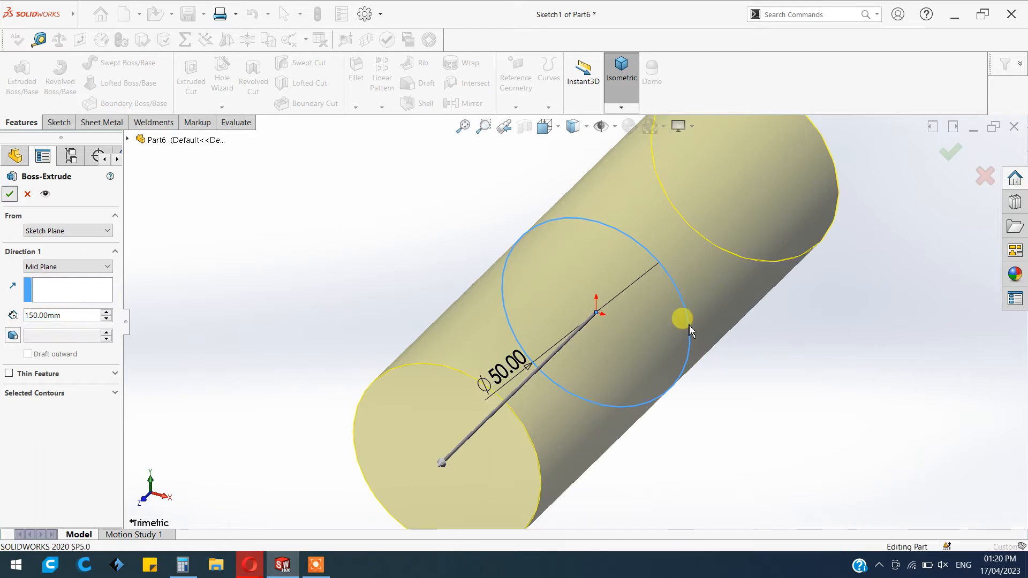
key(f)
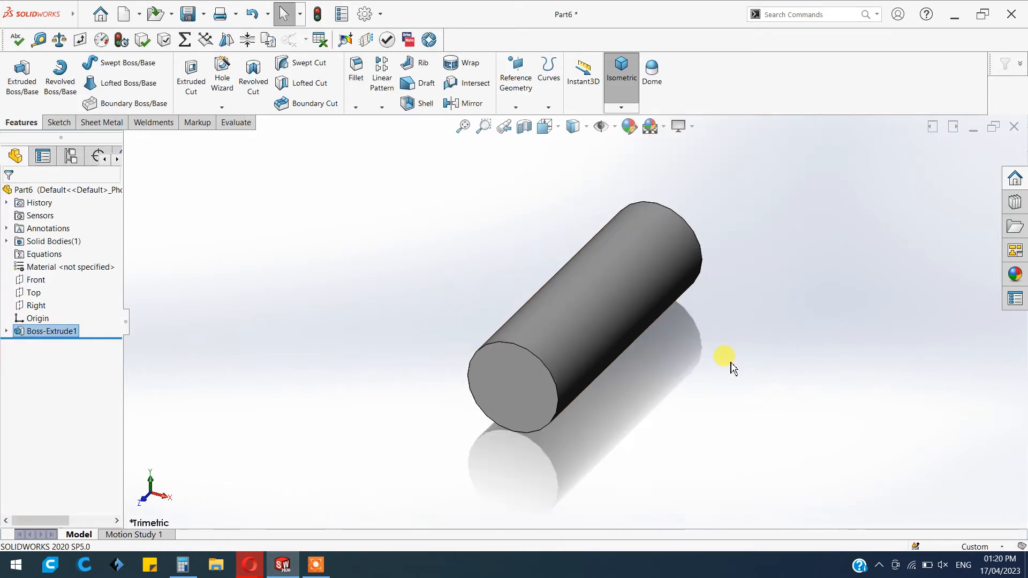
Step: Sketch a 50 mm diameter circle centred on the origin on the Right plane
click(36, 306)
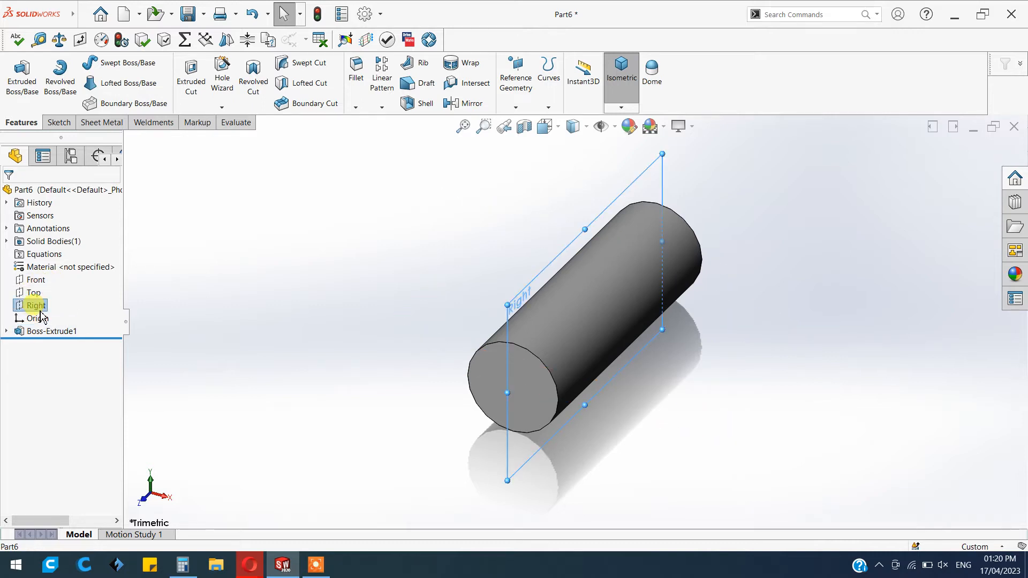
key(ctrl+8)
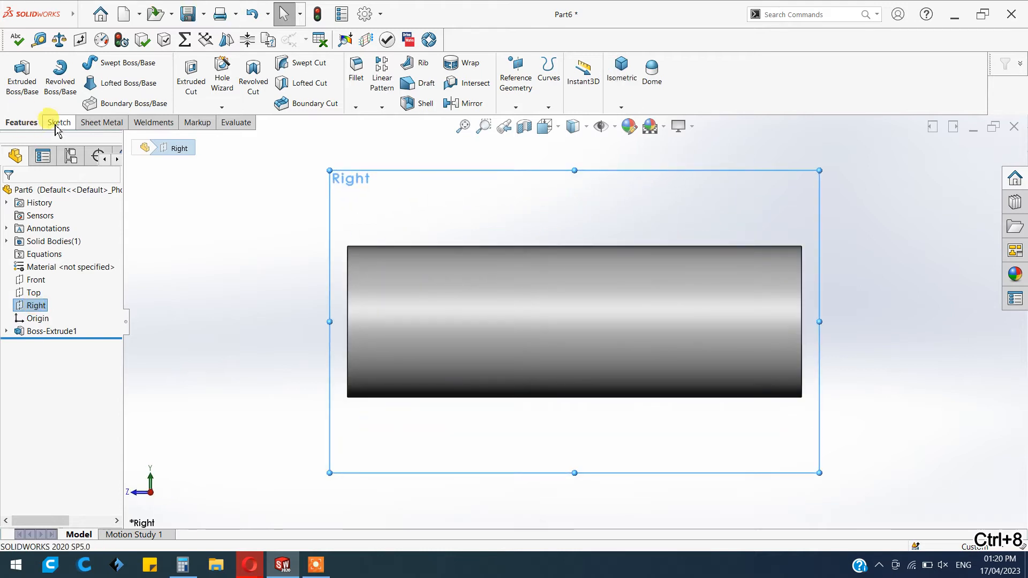
click(58, 123)
click(16, 75)
click(110, 63)
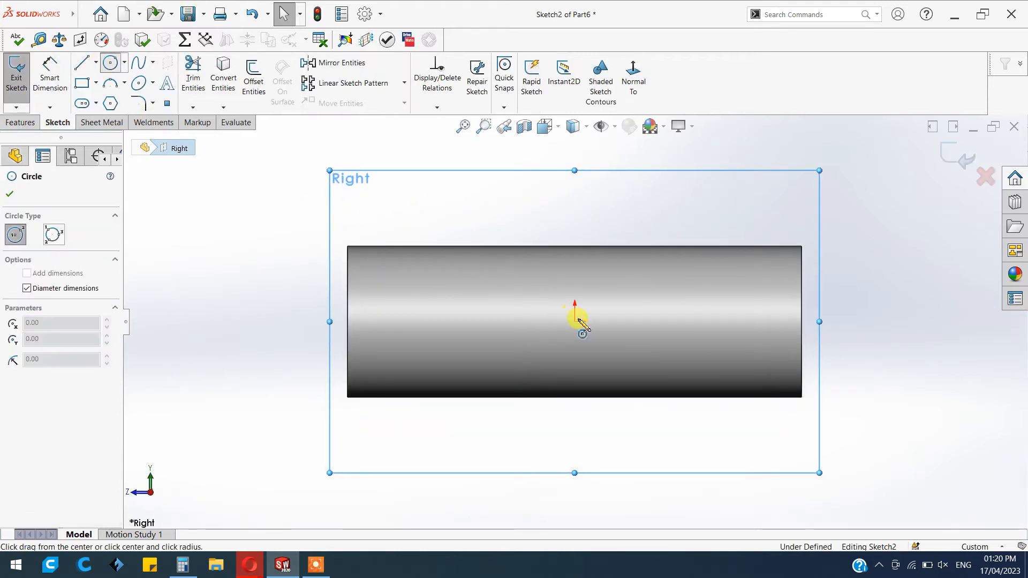
click(576, 321)
click(575, 256)
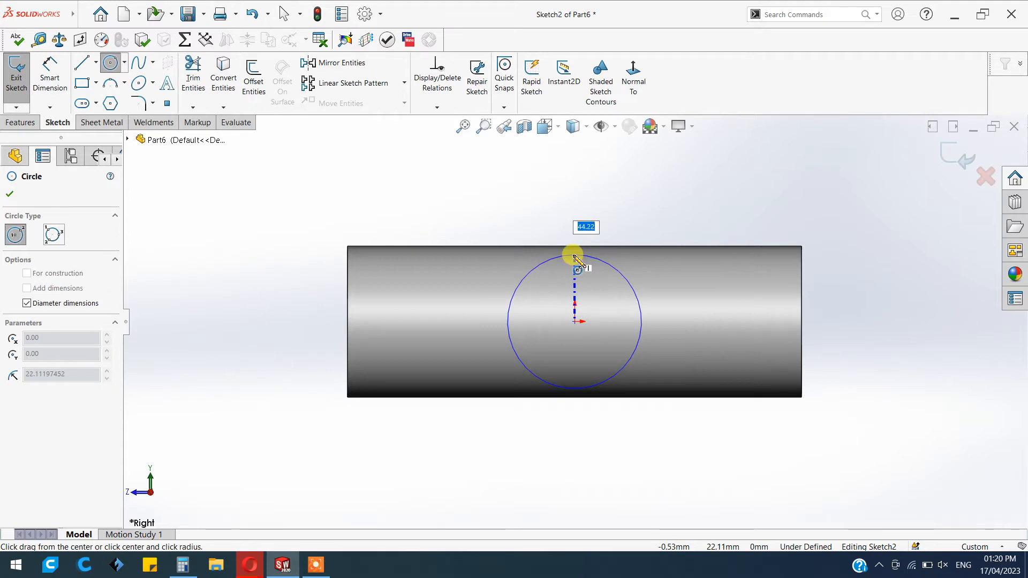
text(50)
key(Return)
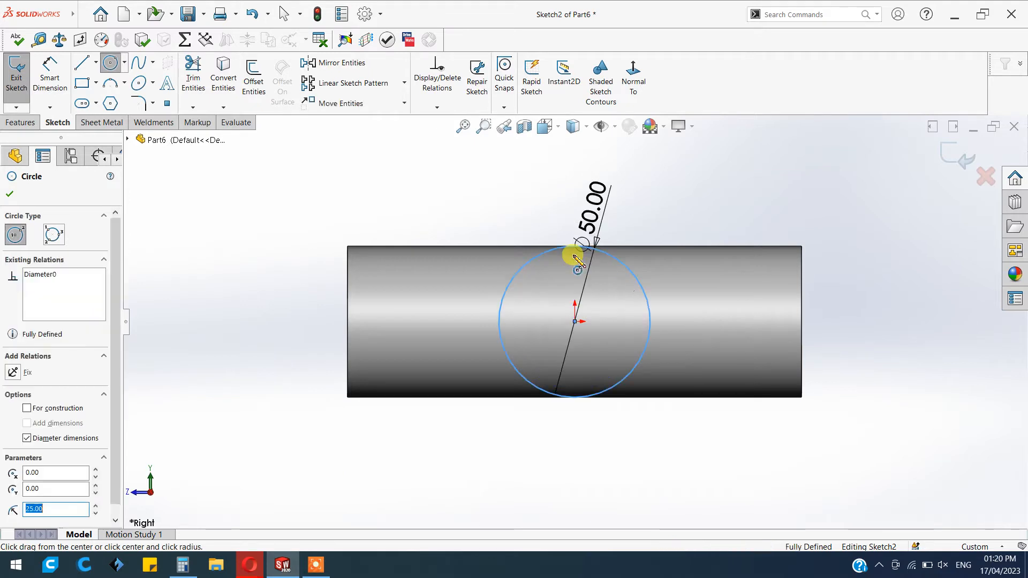
click(10, 194)
Step: Extrude the Right plane circle as a Blind boss to a depth of 95 mm, merged with the main cylinder
click(24, 124)
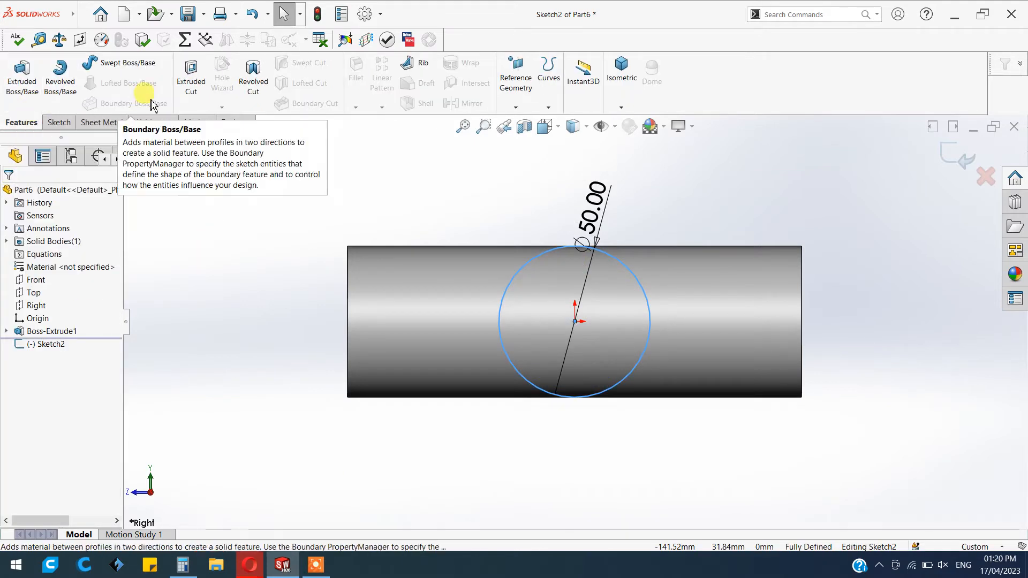
click(207, 97)
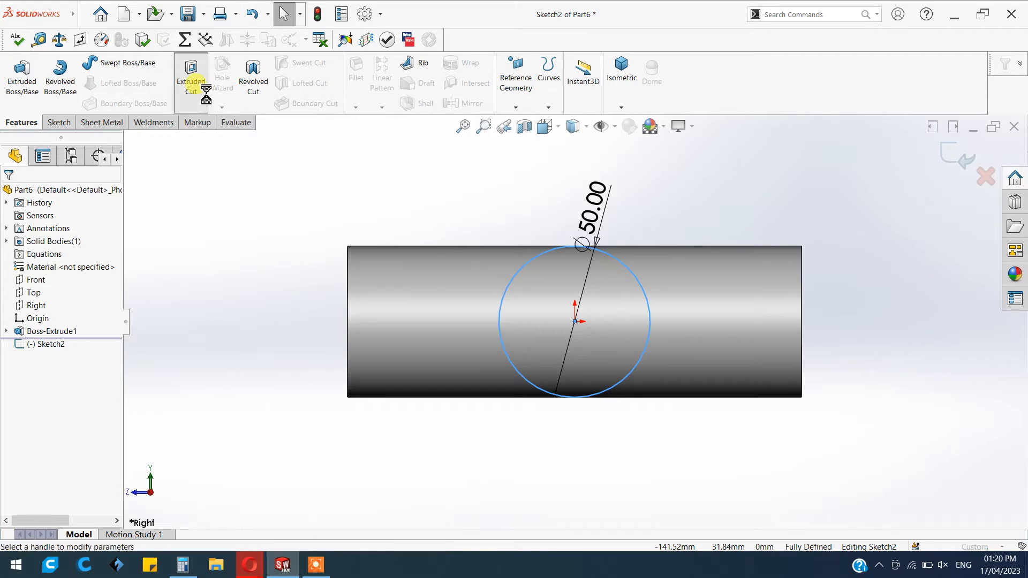
click(27, 195)
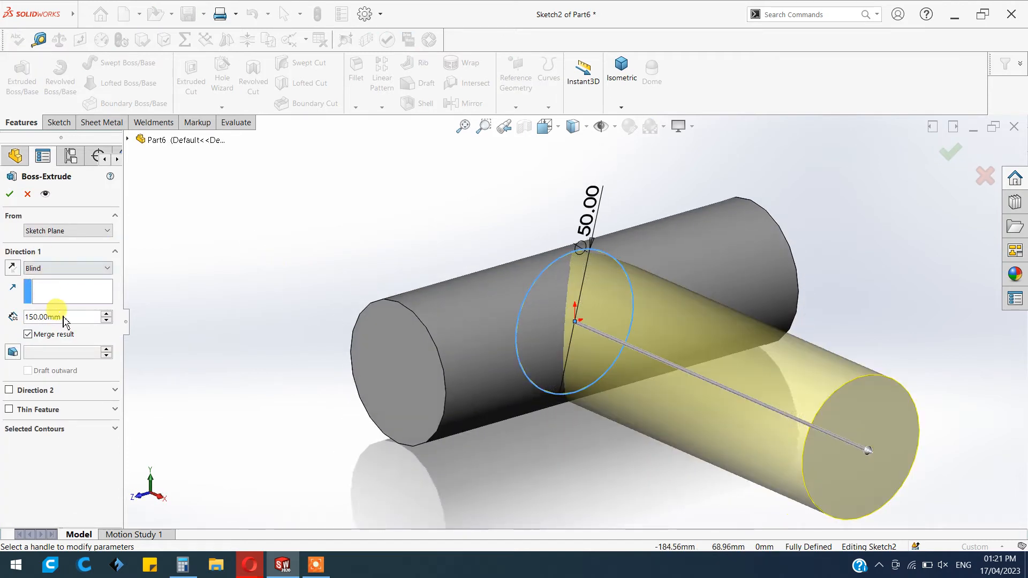
text(75)
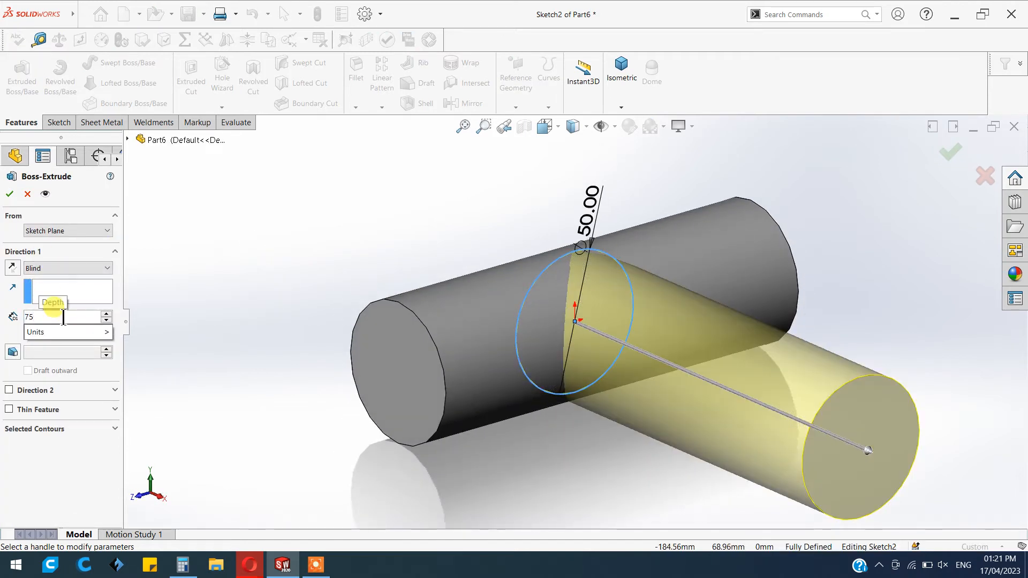
key(Return)
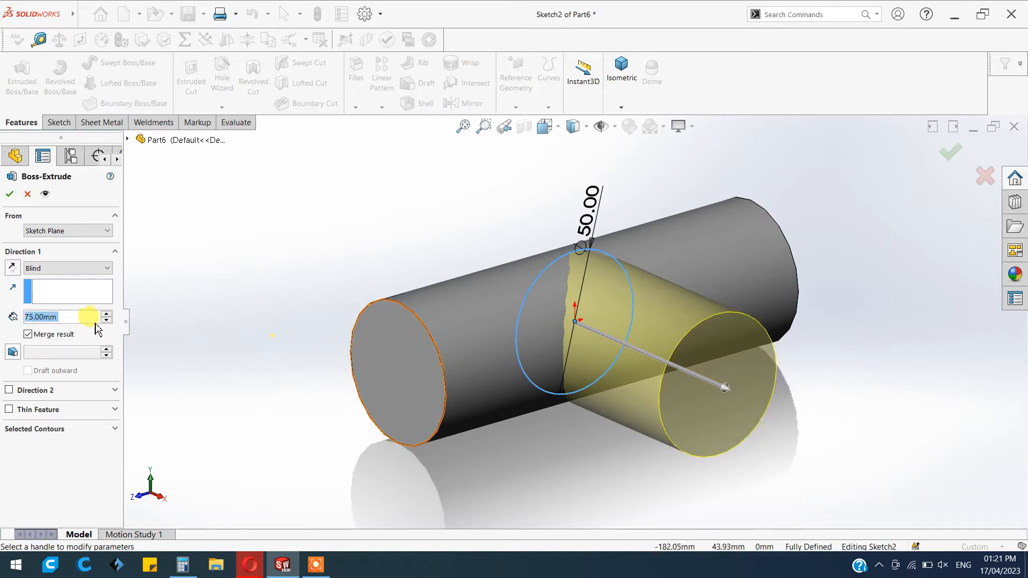
text(+)
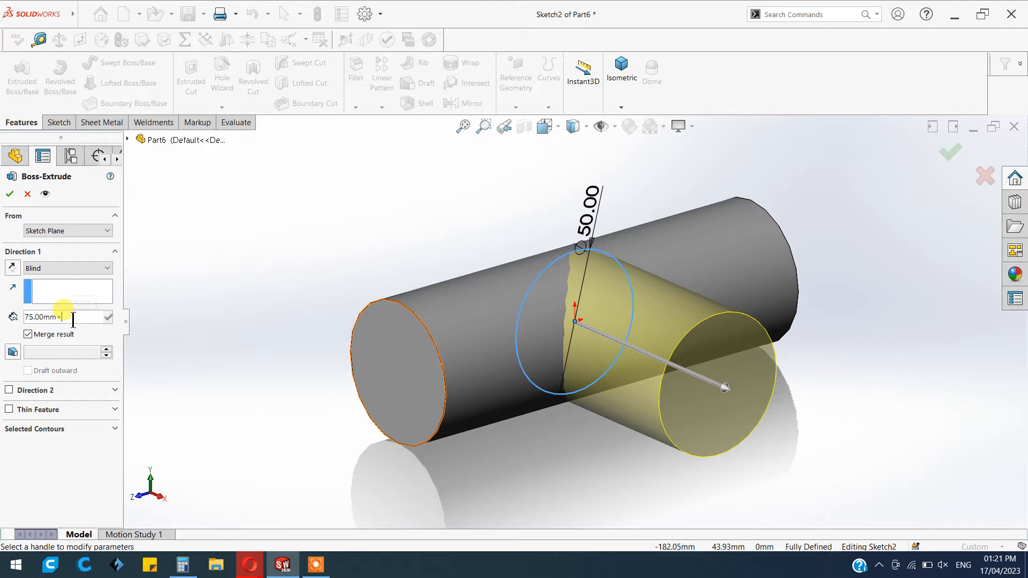
text(20)
key(Return)
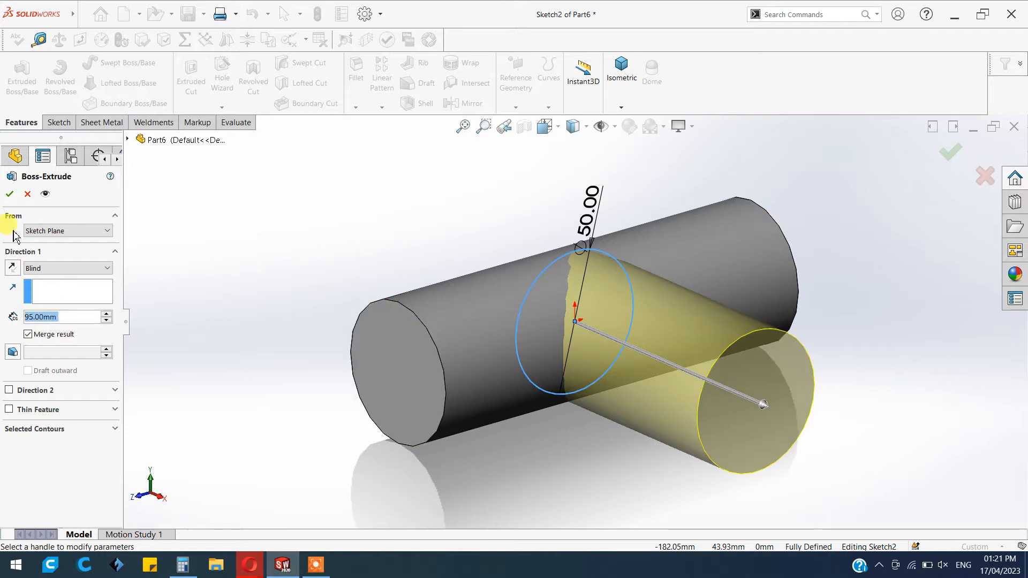
right_click(356, 326)
middle_drag(338, 340, 364, 362)
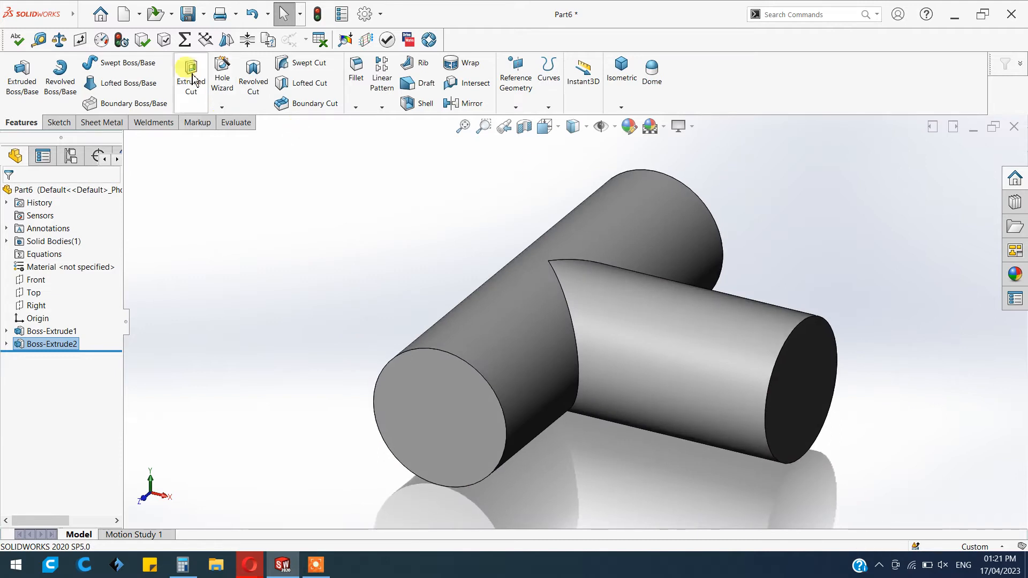
Step: Shell the tee with a 10 mm wall thickness, removing its three circular end faces and showing the preview
click(412, 107)
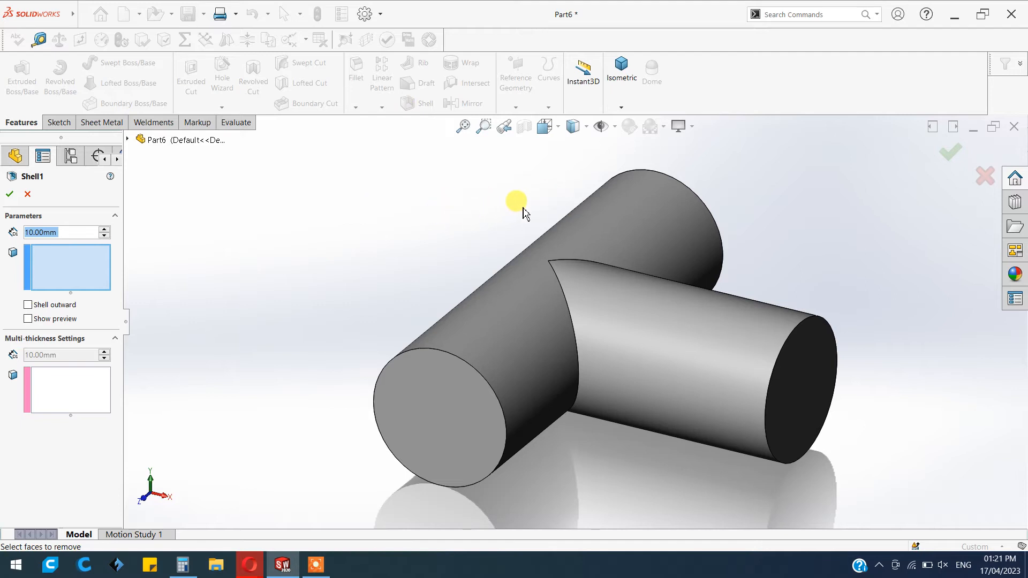
click(463, 405)
click(798, 397)
middle_drag(911, 248, 877, 356)
click(879, 358)
middle_drag(572, 279, 667, 316)
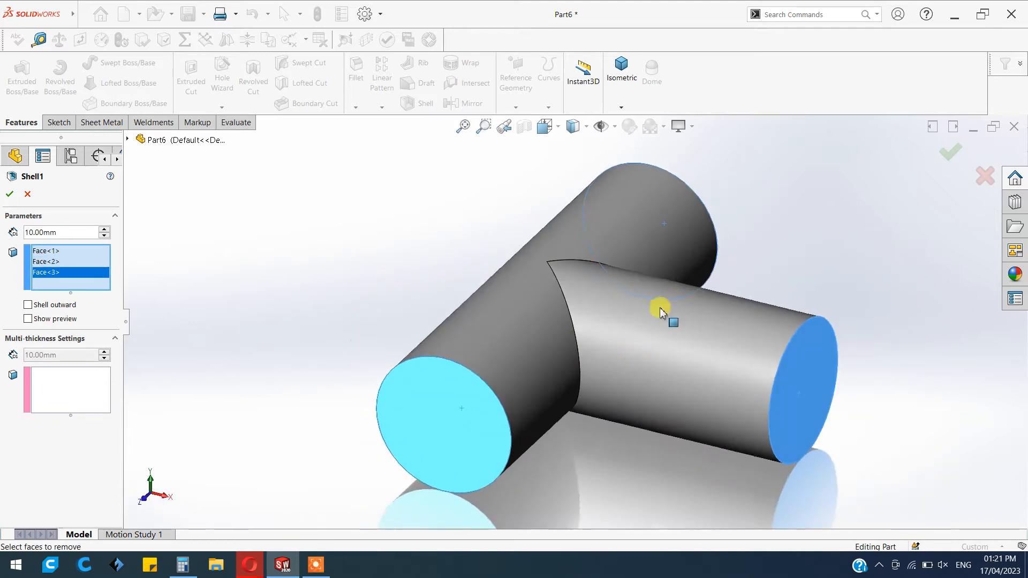
click(46, 320)
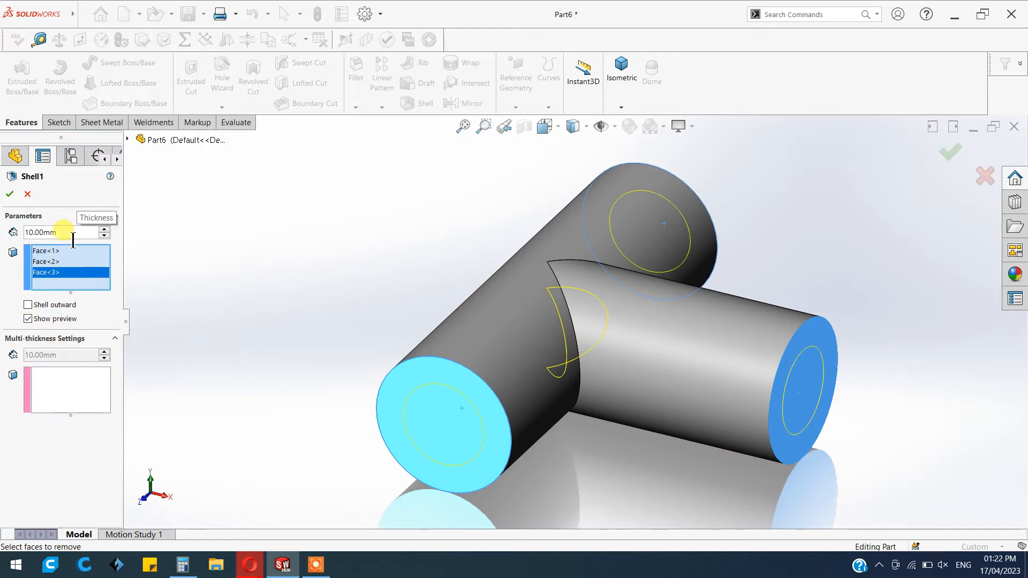
click(9, 194)
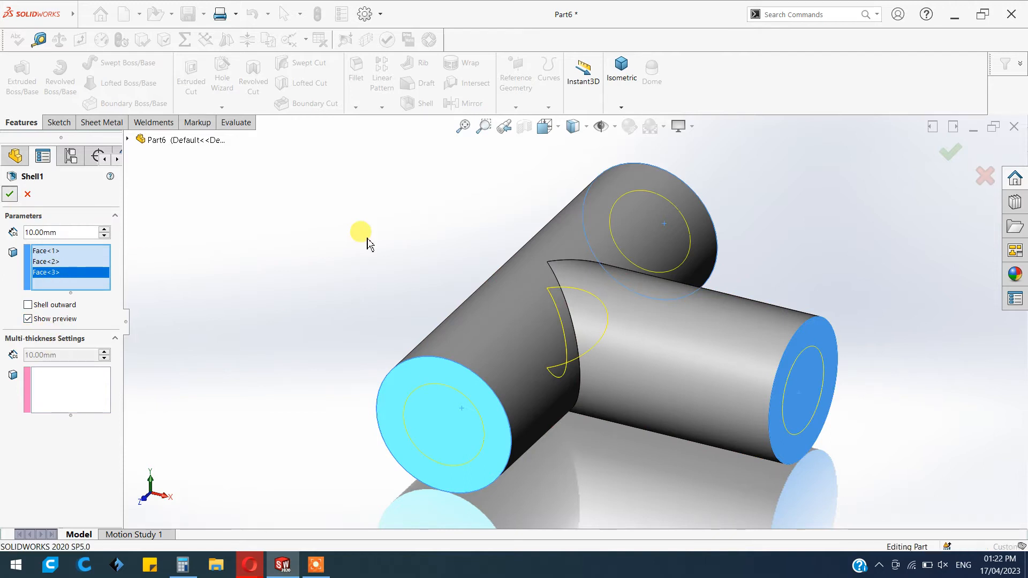
Step: Sketch two circles centred on the origin on the side branch's end face: one of 15 mm radius along the bore, one along the outer edge
middle_drag(526, 362, 521, 328)
scroll(530, 330, up, 3)
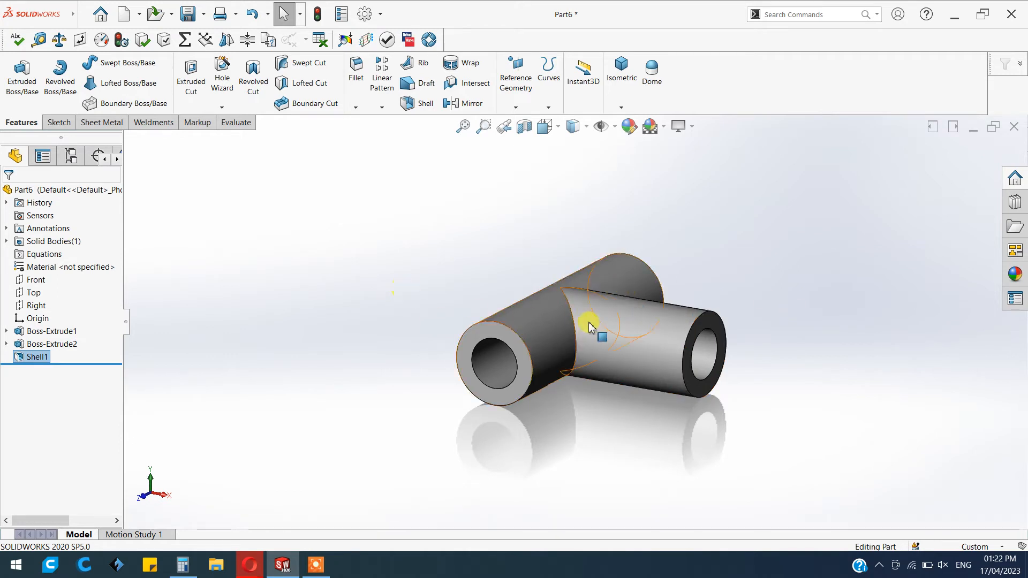
click(709, 324)
key(ctrl+8)
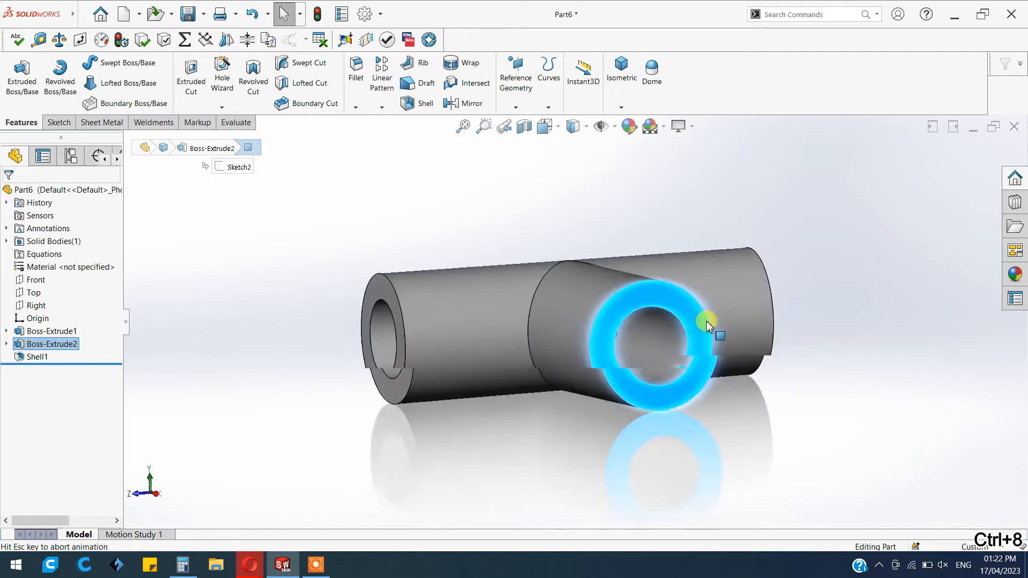
click(56, 122)
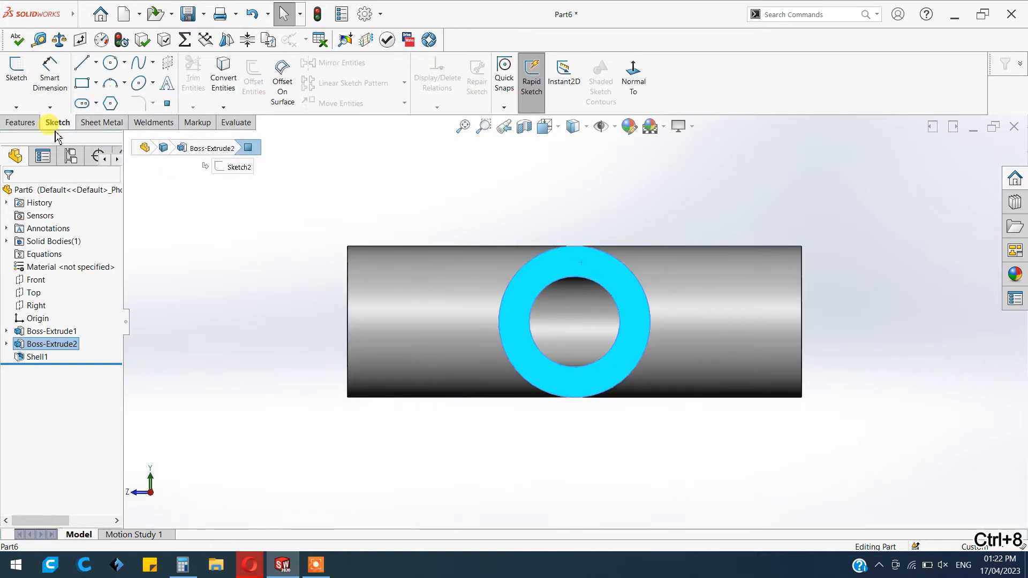
click(17, 73)
click(111, 63)
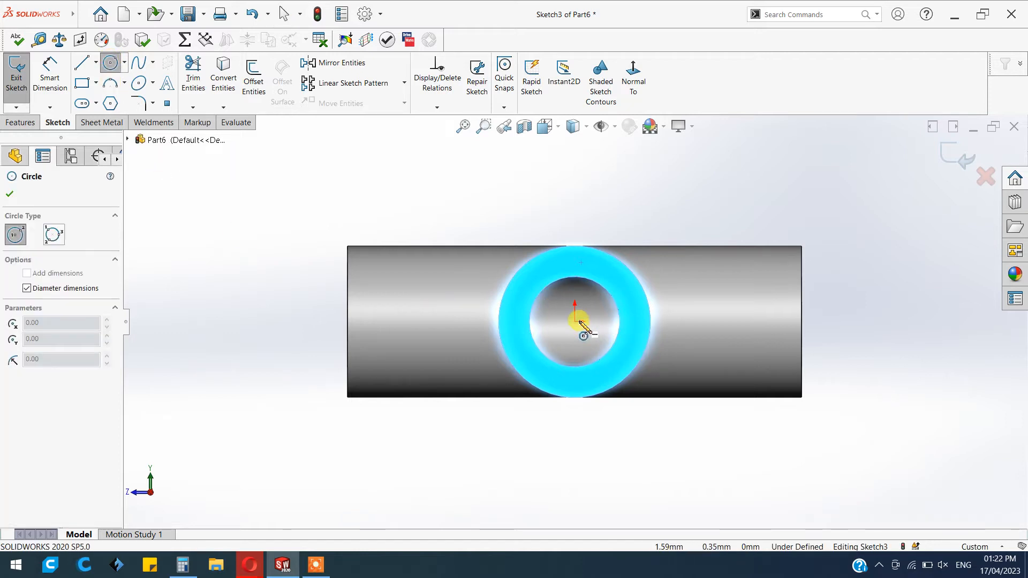
drag(576, 321, 621, 315)
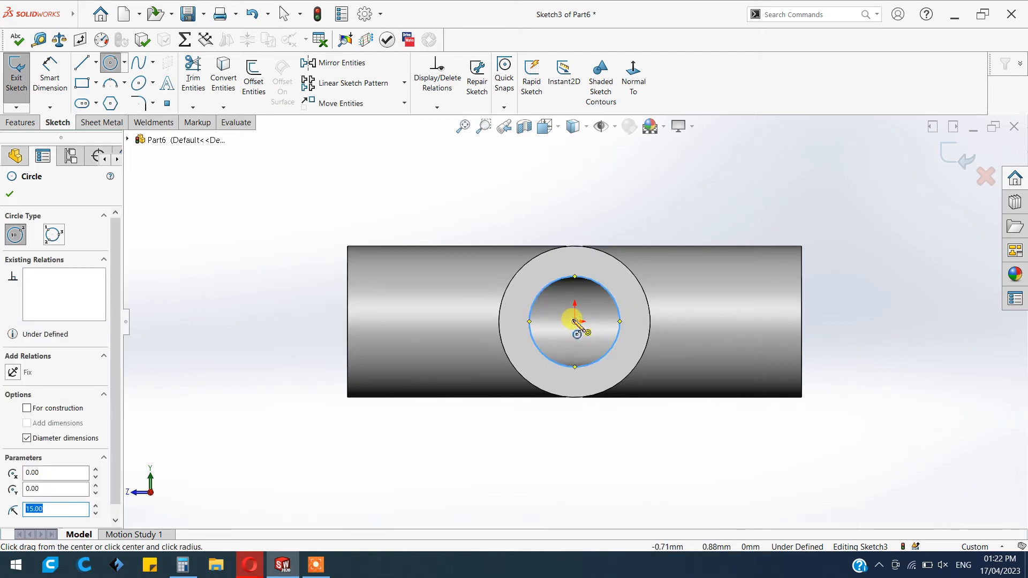
drag(575, 321, 653, 316)
right_click(694, 225)
click(706, 229)
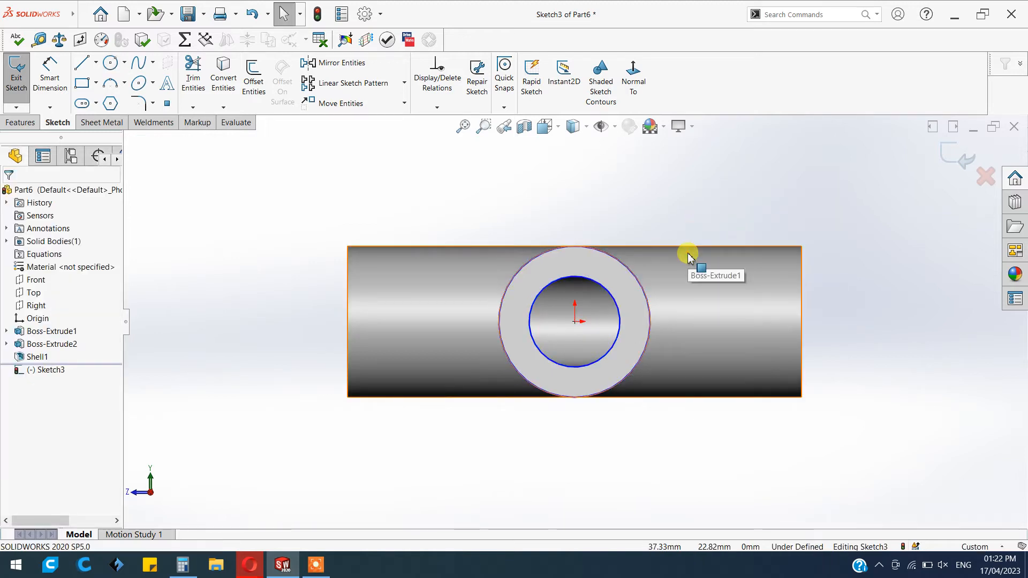
Step: Draw a vertical 25 mm centerline from the origin up to the outer circle
click(96, 63)
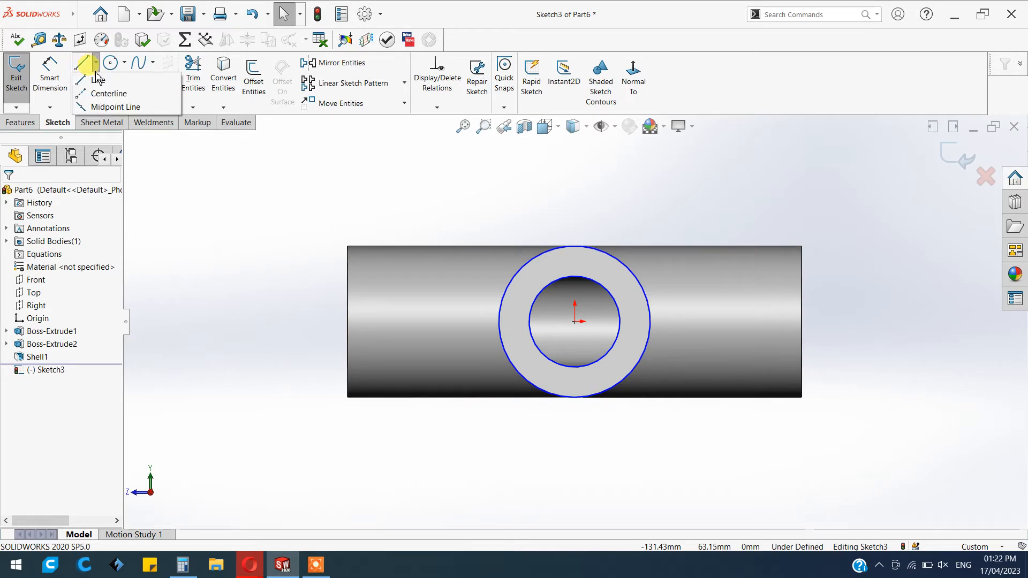
click(105, 94)
click(576, 321)
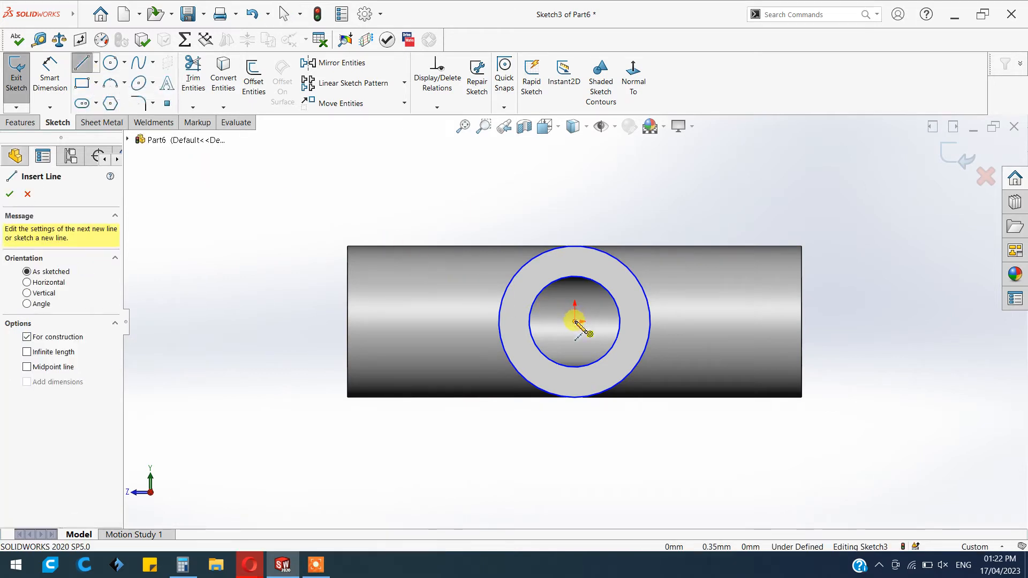
click(575, 247)
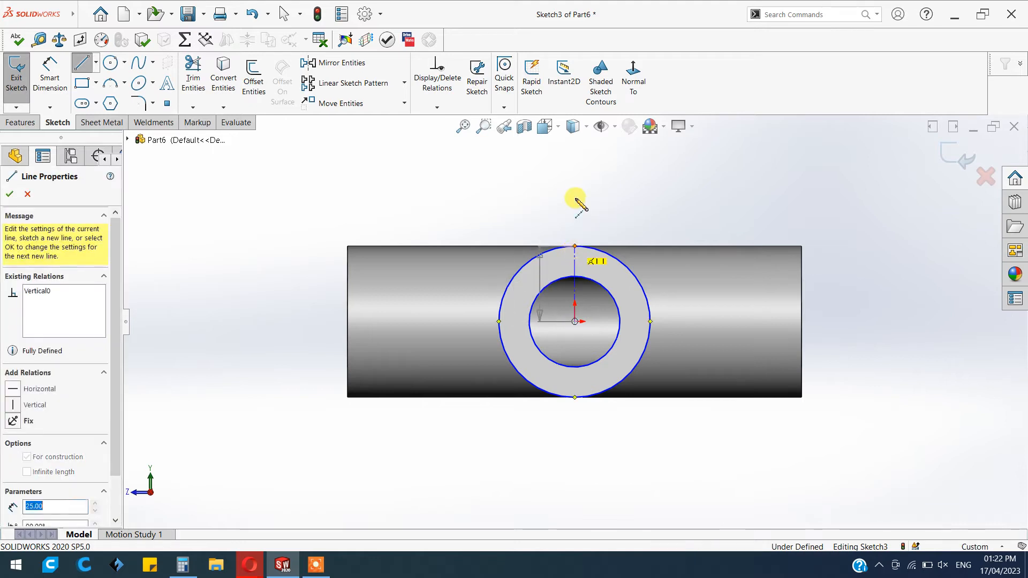
key(Escape)
Step: Draw a horizontal centerline about 47 mm long from the origin, extending past the outer circle
click(96, 63)
click(105, 93)
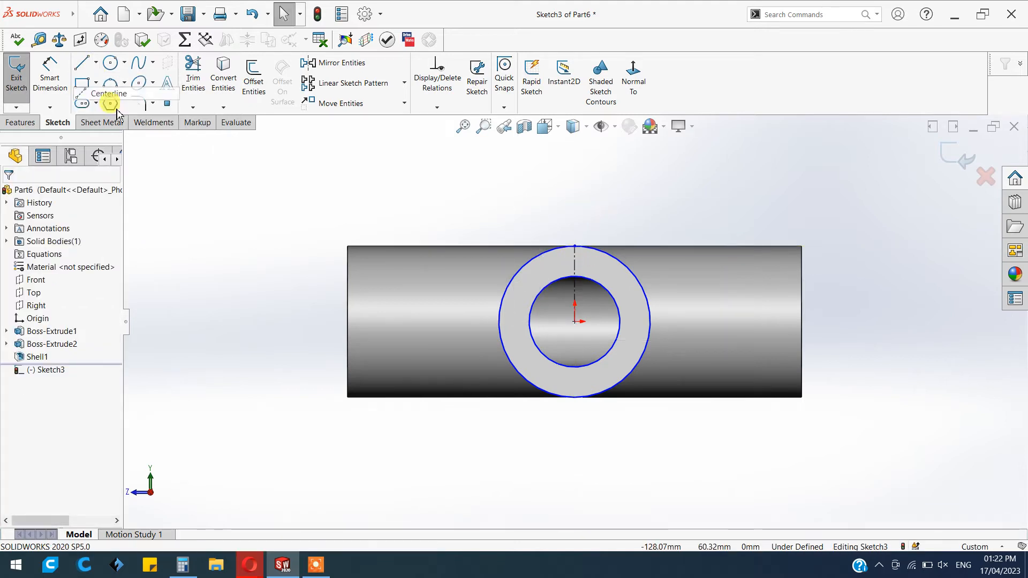
click(575, 322)
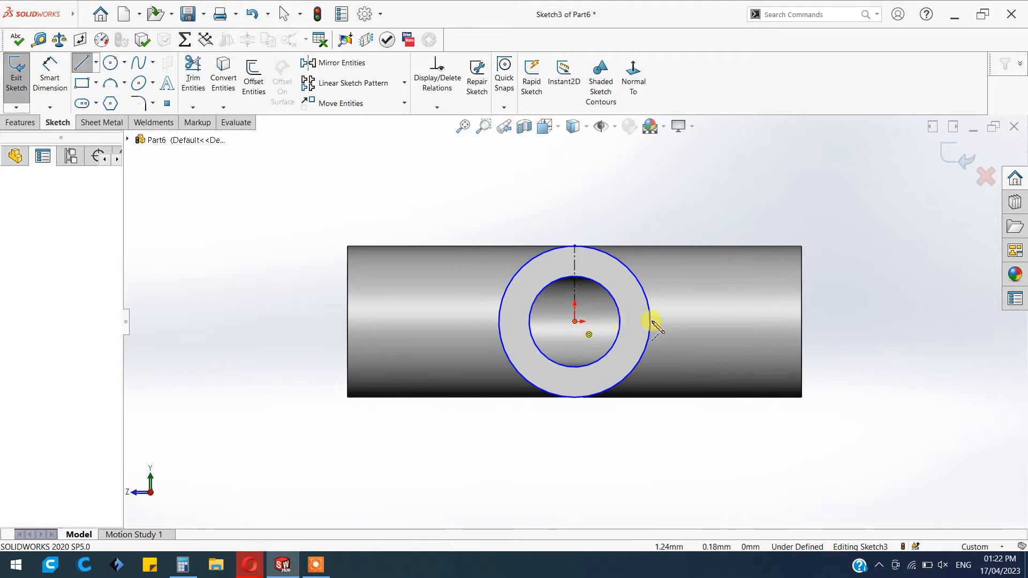
click(718, 322)
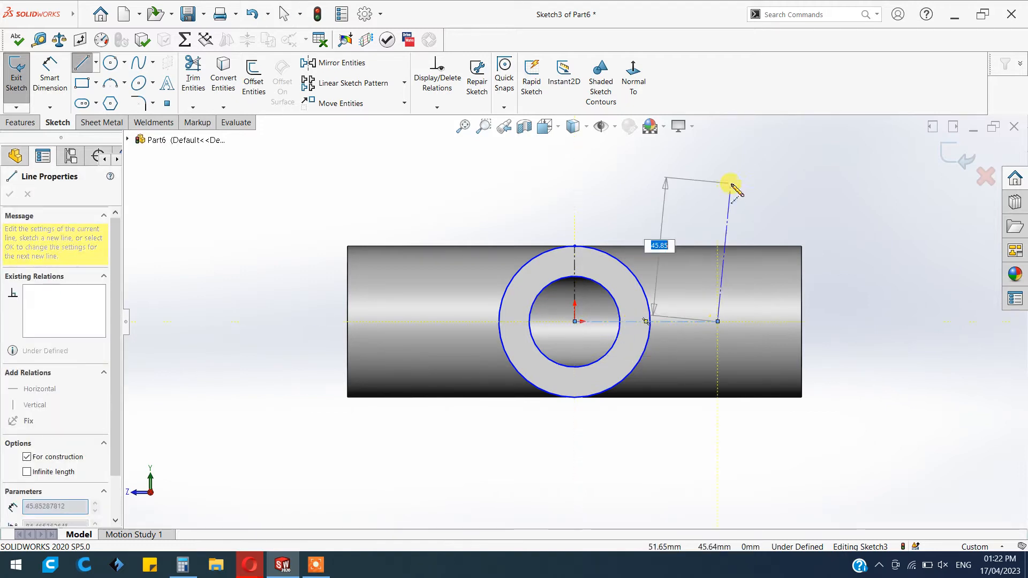
key(Escape)
key(Escape)
Step: Dimension the horizontal centerline's length and set it to 46 mm
click(55, 80)
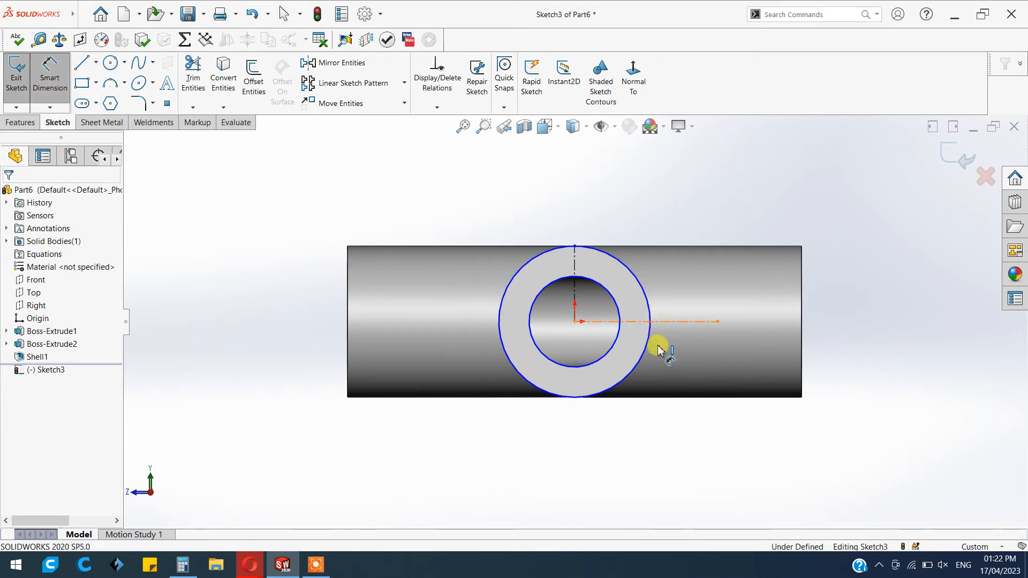
click(660, 324)
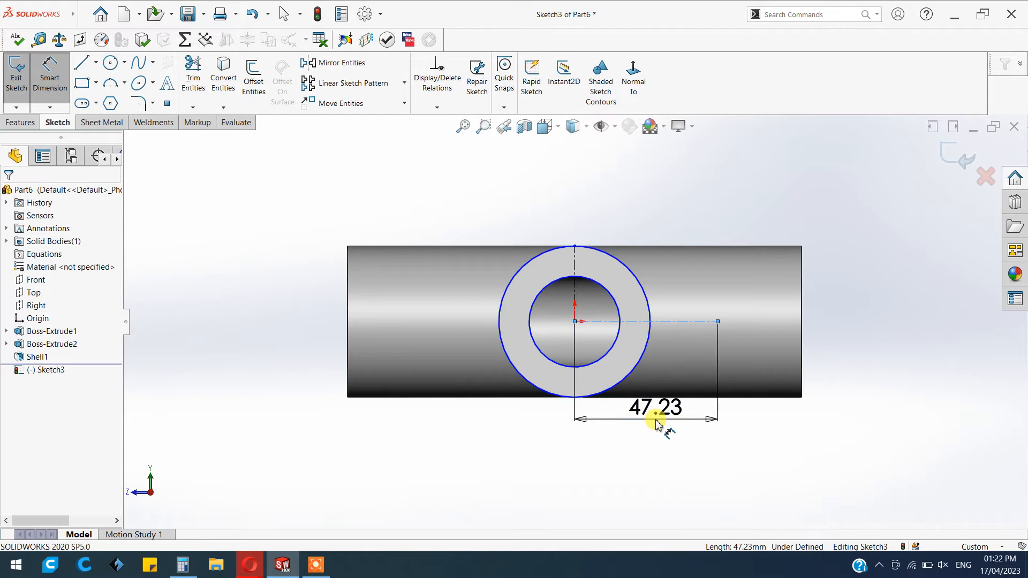
click(658, 425)
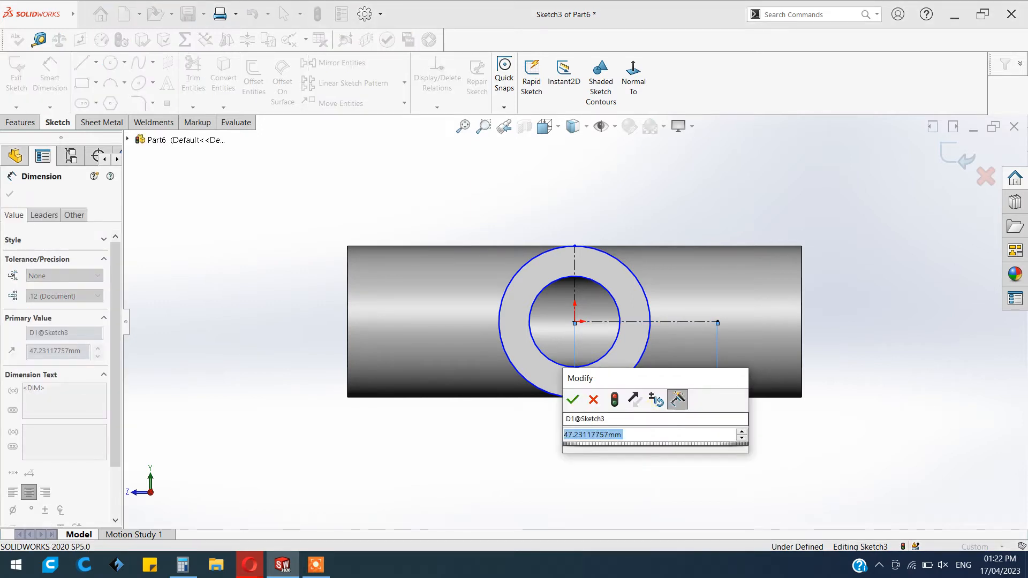
text(46)
key(Return)
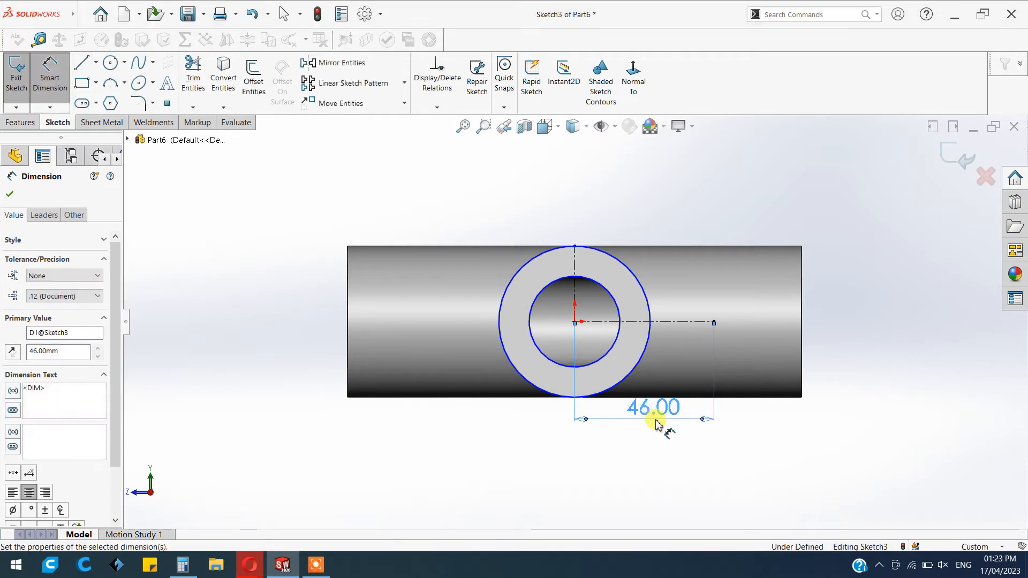
click(10, 194)
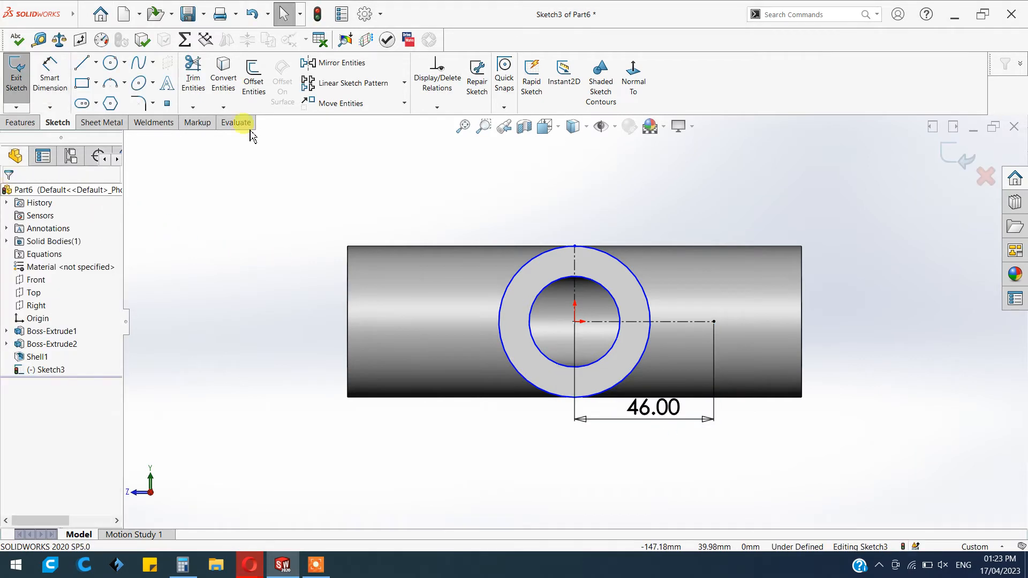
Step: Offset the horizontal centerline 11 mm in both directions, with dimensions added
click(254, 75)
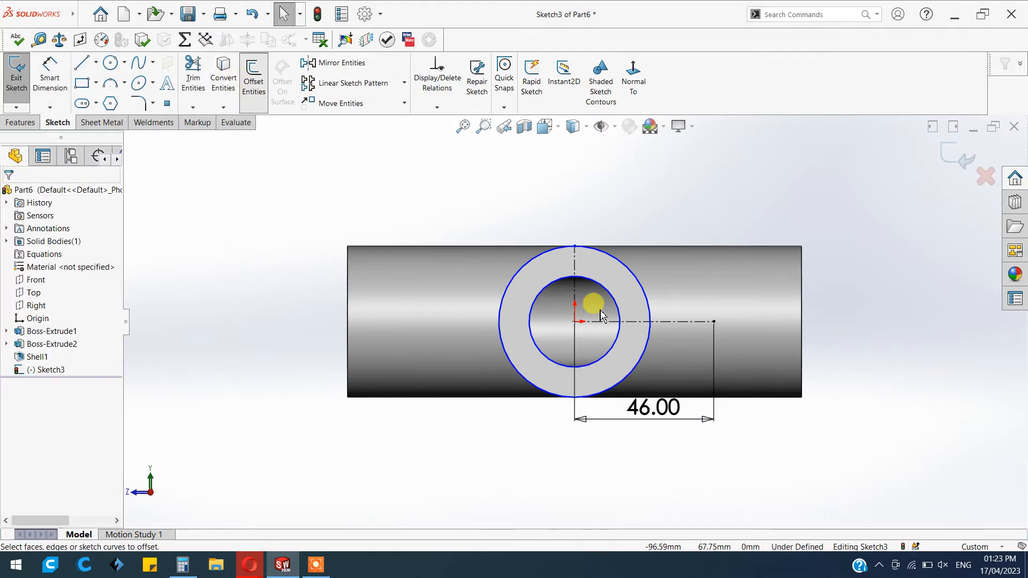
click(669, 322)
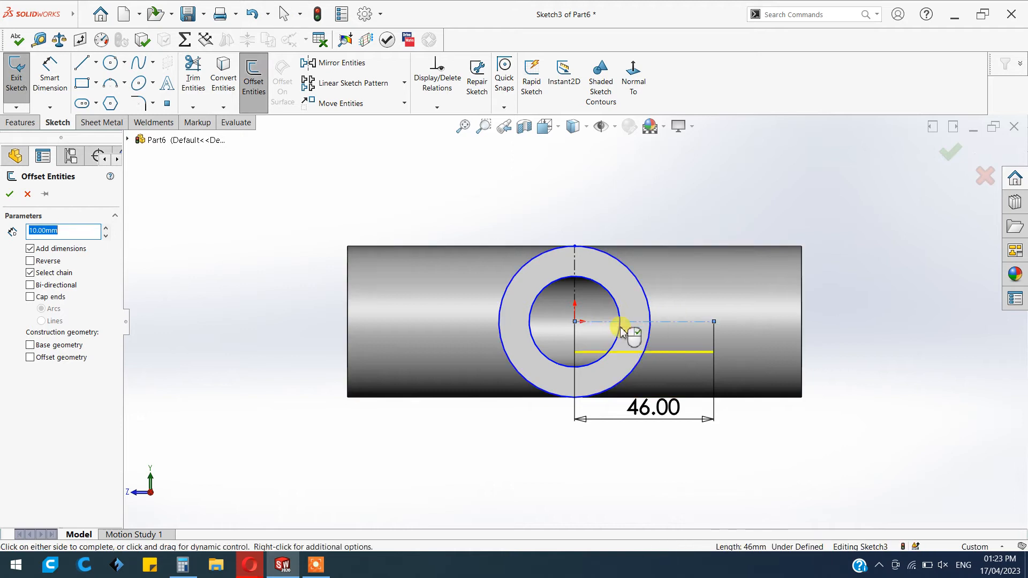
click(47, 263)
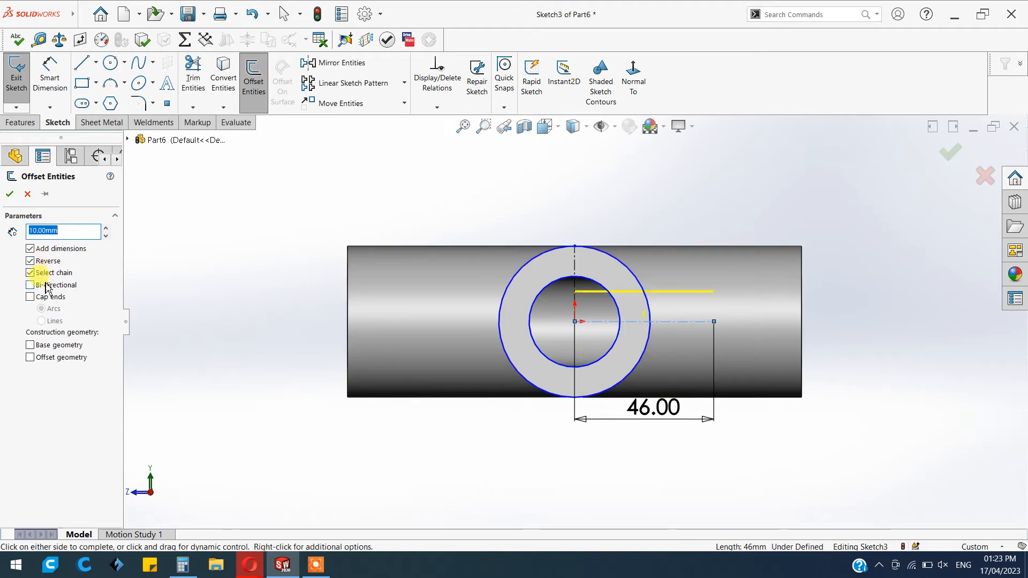
click(31, 284)
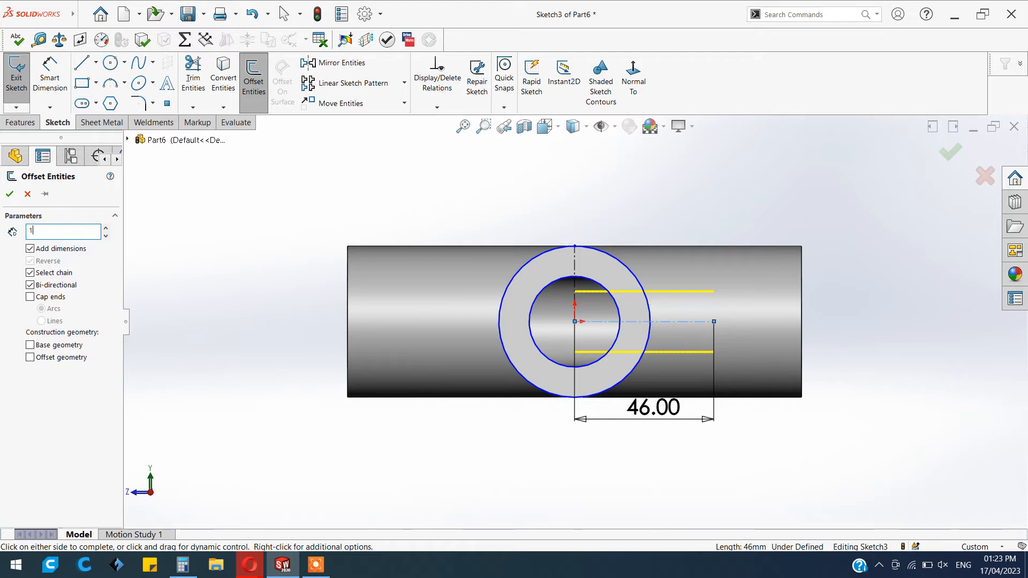
key(Return)
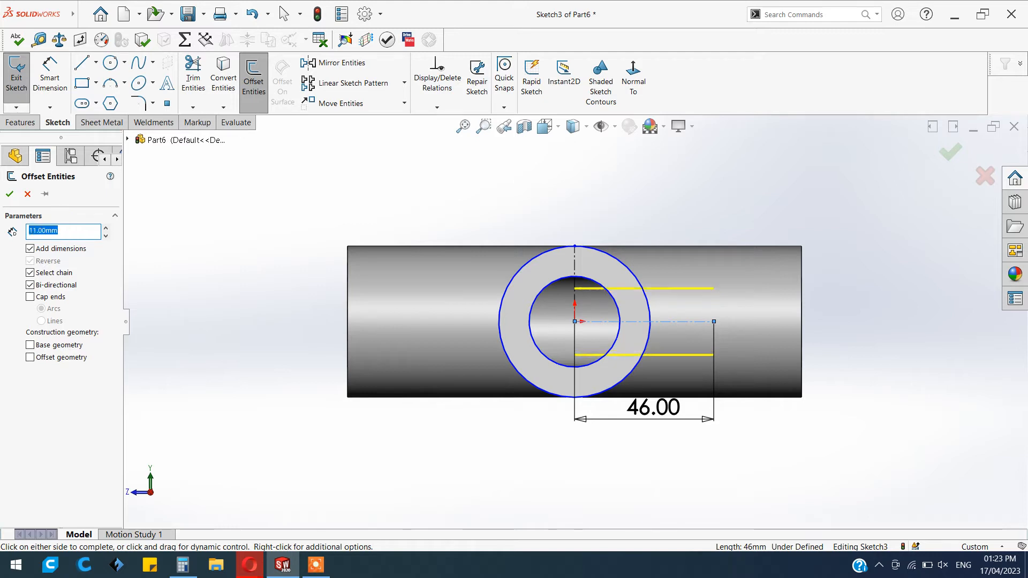
click(10, 195)
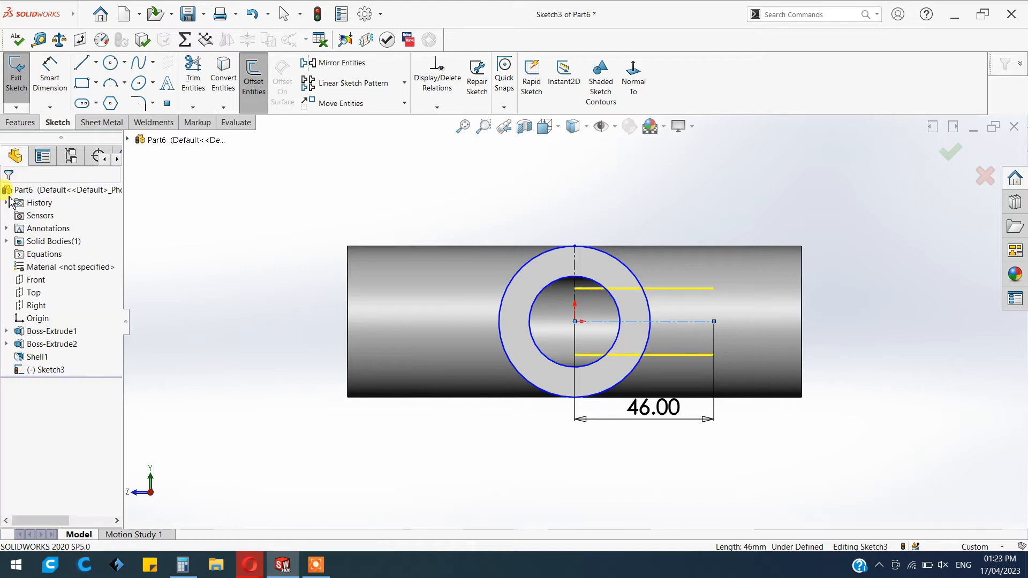
Step: Close the outer end of the two offset lines with a vertical line between their endpoints
click(84, 63)
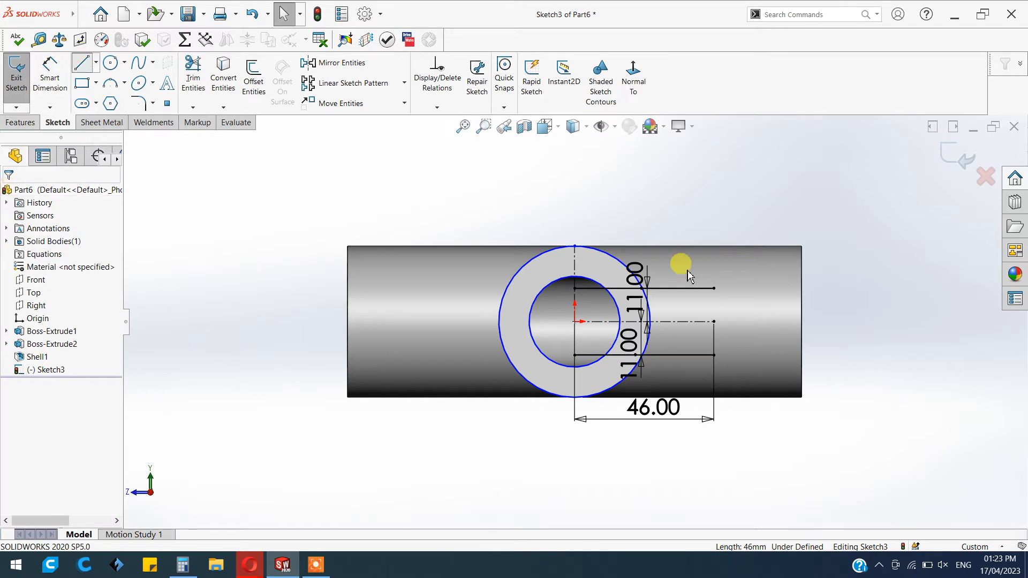
click(715, 355)
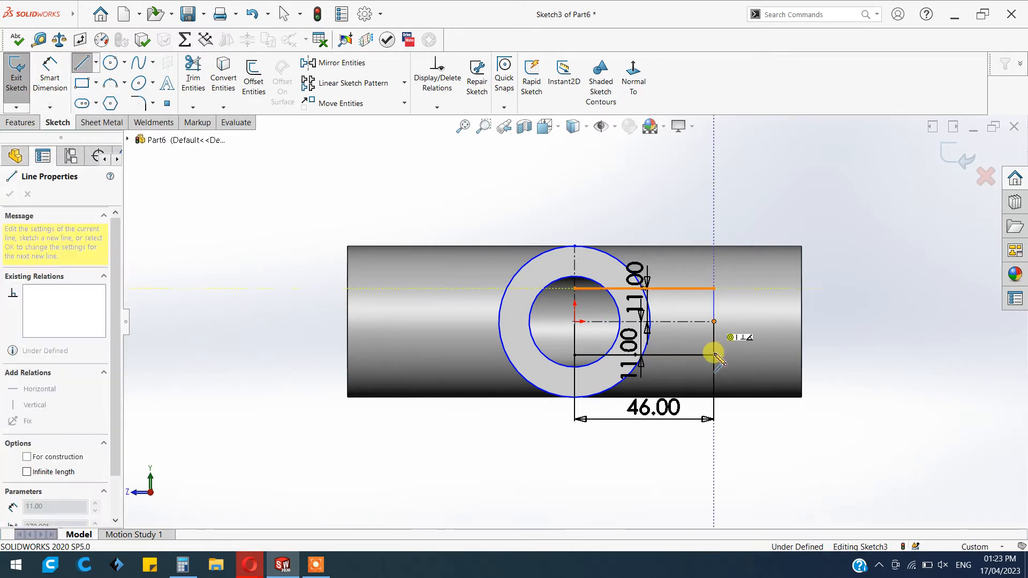
key(Escape)
key(Escape)
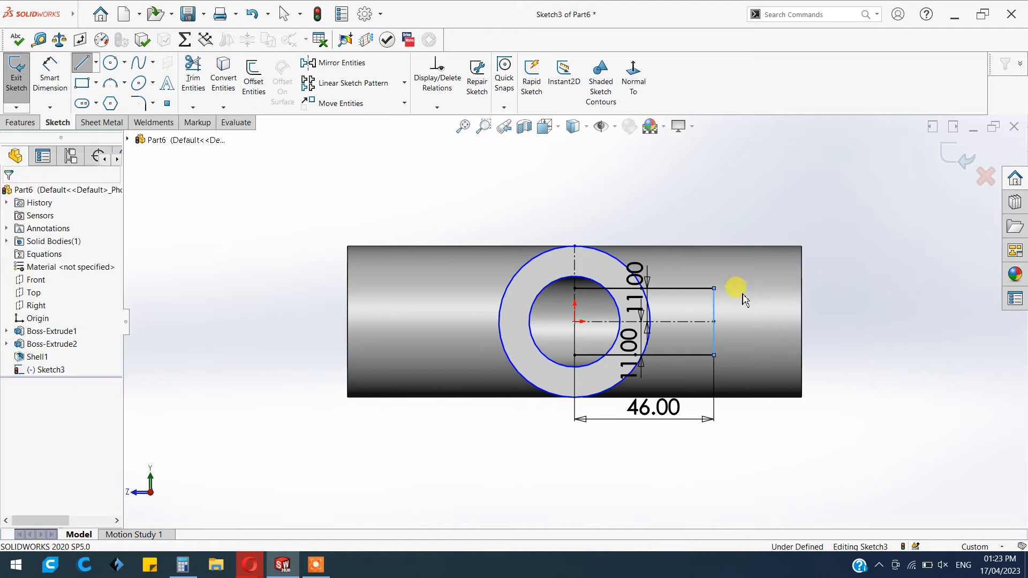
Step: Trim away the bore circle, the offset lines inside the outer circle, and the outer circle's arc between those lines
scroll(792, 279, down, 2)
click(201, 83)
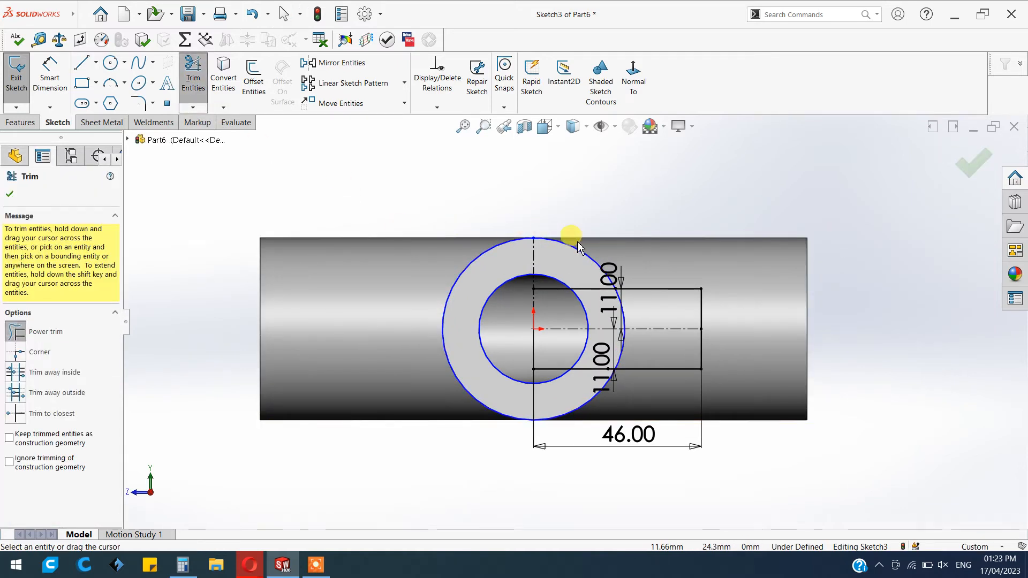
mouse_move(577, 247)
mouse_down()
mouse_move(604, 252)
mouse_move(657, 314)
mouse_move(615, 321)
mouse_move(562, 305)
mouse_move(557, 335)
mouse_move(636, 351)
mouse_move(543, 315)
mouse_move(534, 284)
mouse_move(549, 301)
mouse_move(558, 271)
mouse_move(558, 401)
mouse_move(550, 340)
mouse_move(598, 322)
mouse_move(603, 311)
mouse_move(579, 274)
mouse_move(590, 282)
mouse_up()
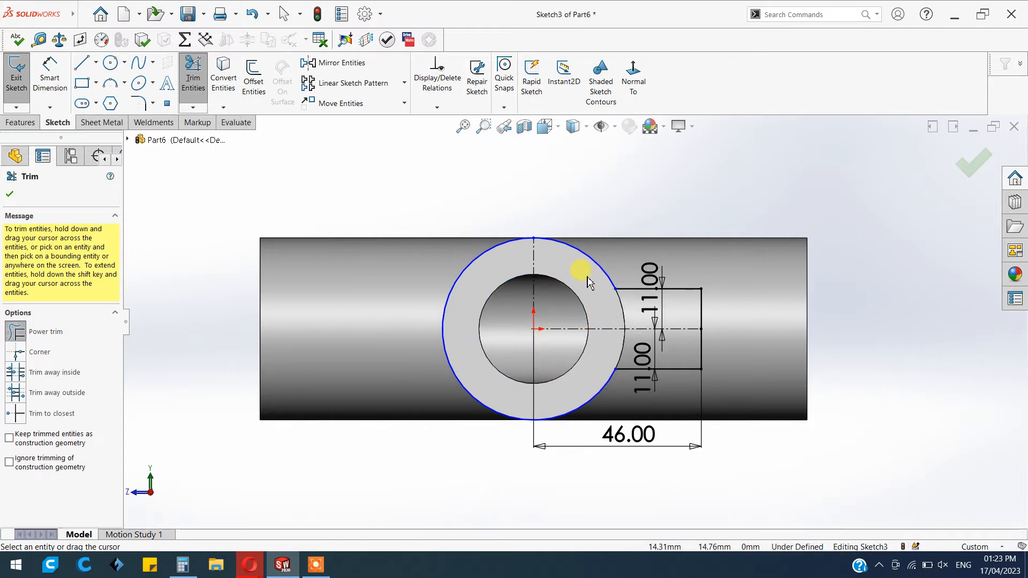
click(9, 194)
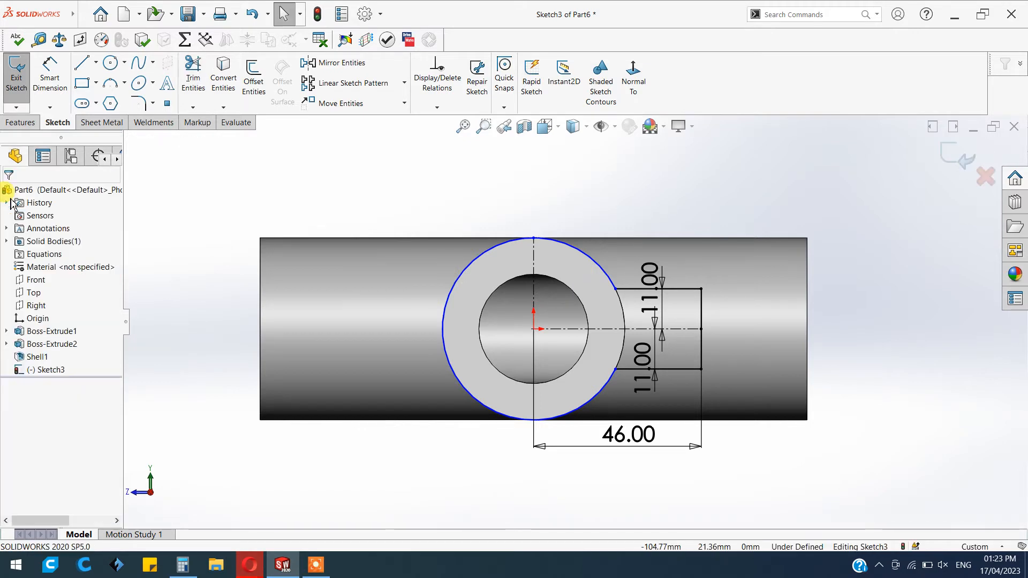
Step: Mirror the tab's three lines about the vertical centerline, keeping the originals
click(339, 63)
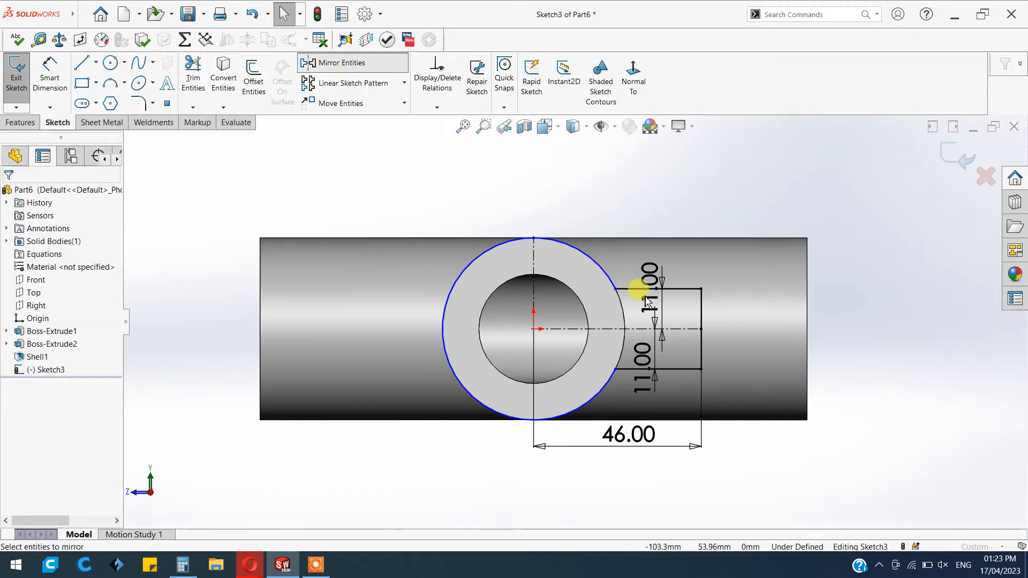
click(637, 290)
click(700, 317)
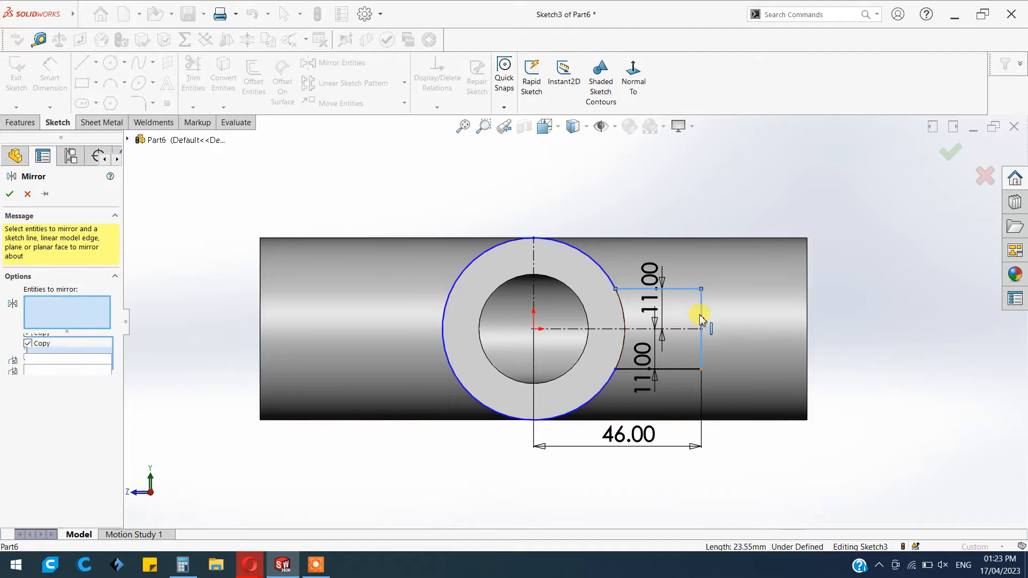
click(679, 369)
click(78, 384)
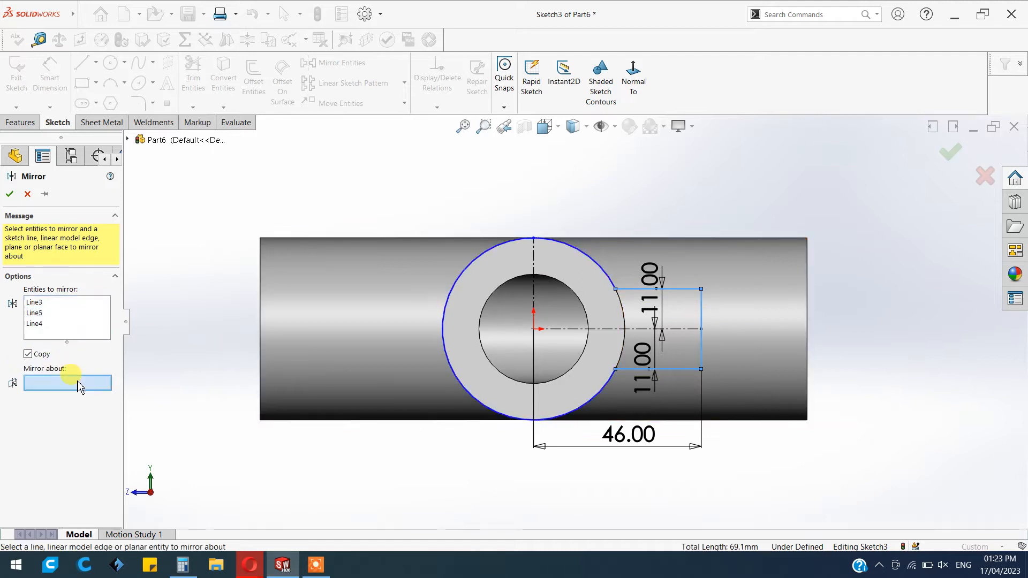
click(533, 260)
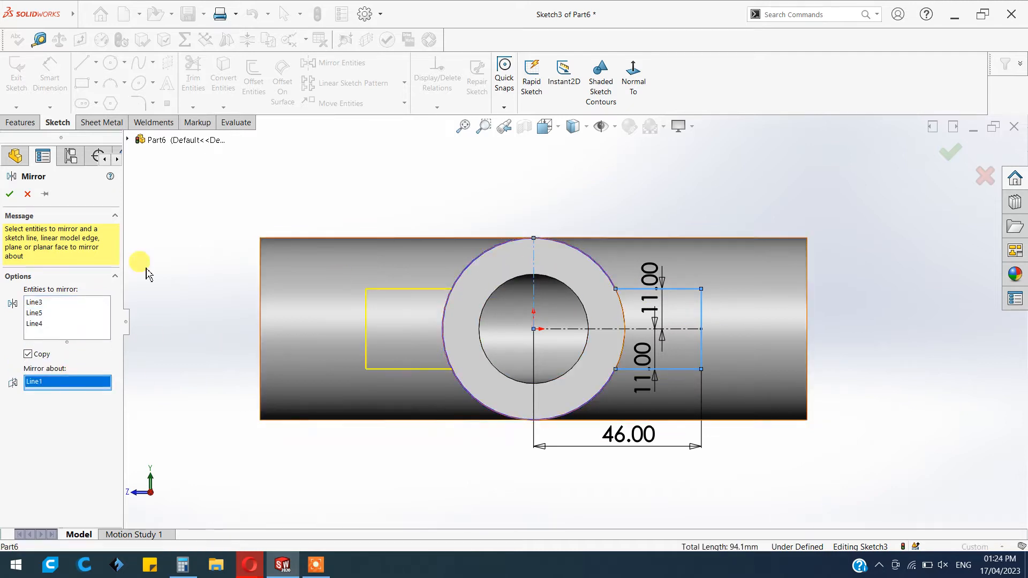
click(9, 194)
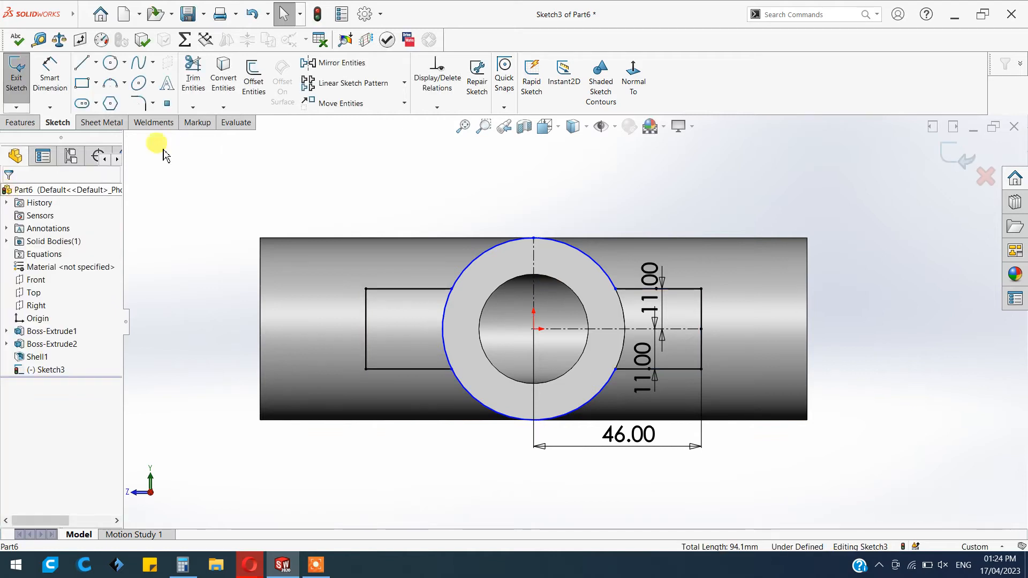
Step: Trim the outer circle's arc between the two mirrored tab lines
click(196, 80)
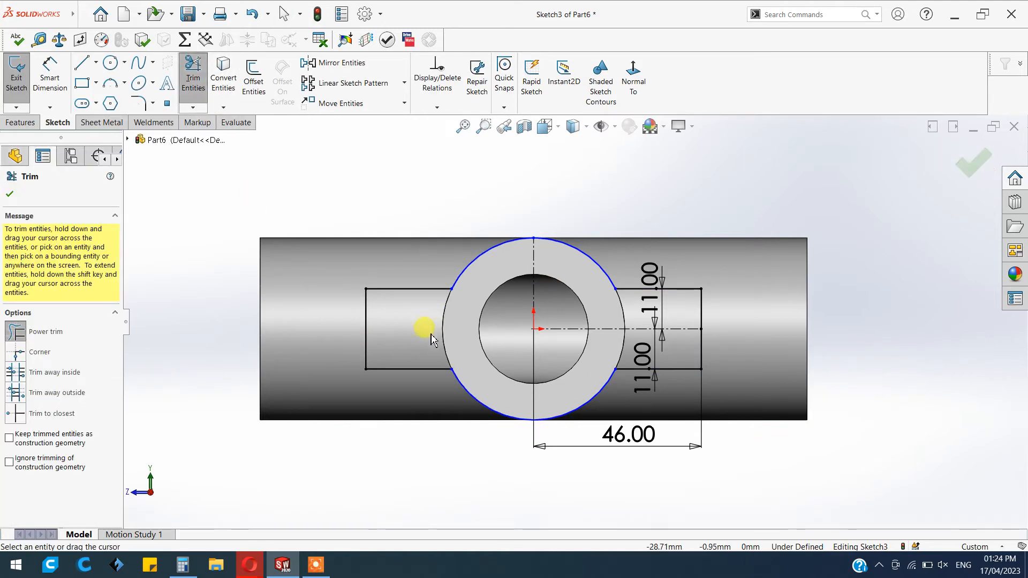
middle_drag(428, 338, 415, 361)
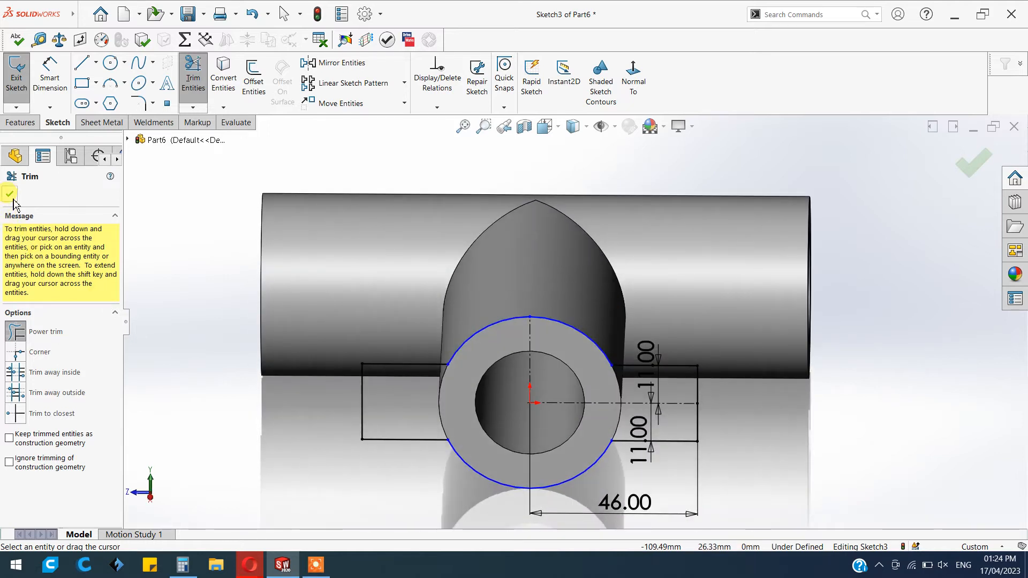
click(9, 194)
click(21, 122)
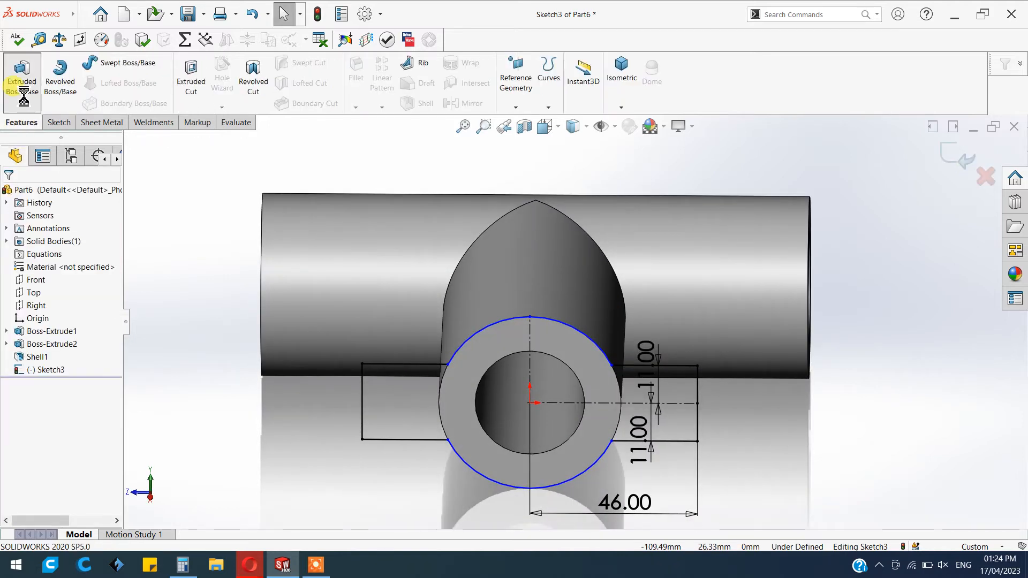
click(23, 96)
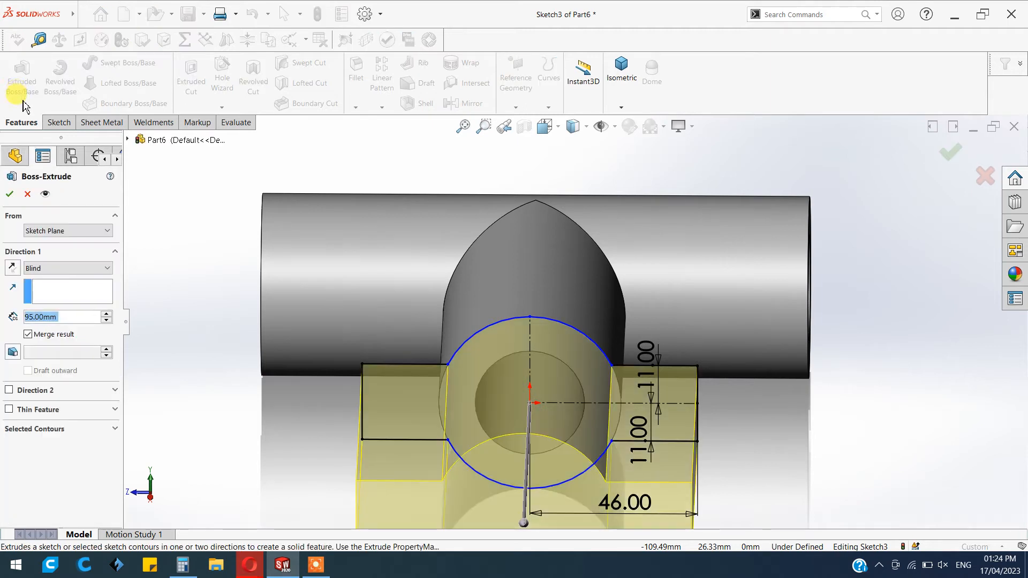
click(12, 268)
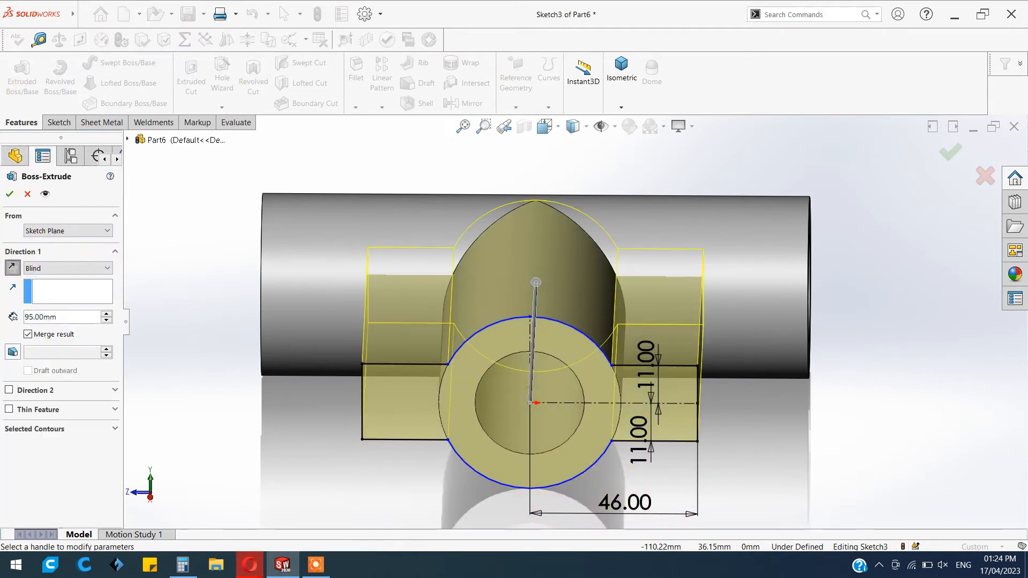
click(27, 194)
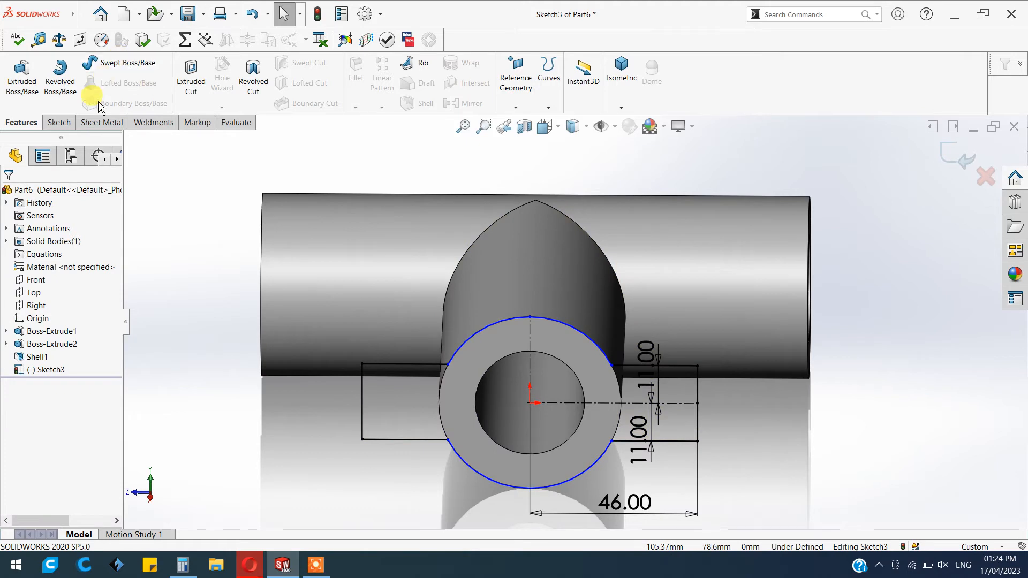
Step: Sketch a circle of 15 mm radius centred on the origin, along the bore edge
click(59, 122)
click(110, 63)
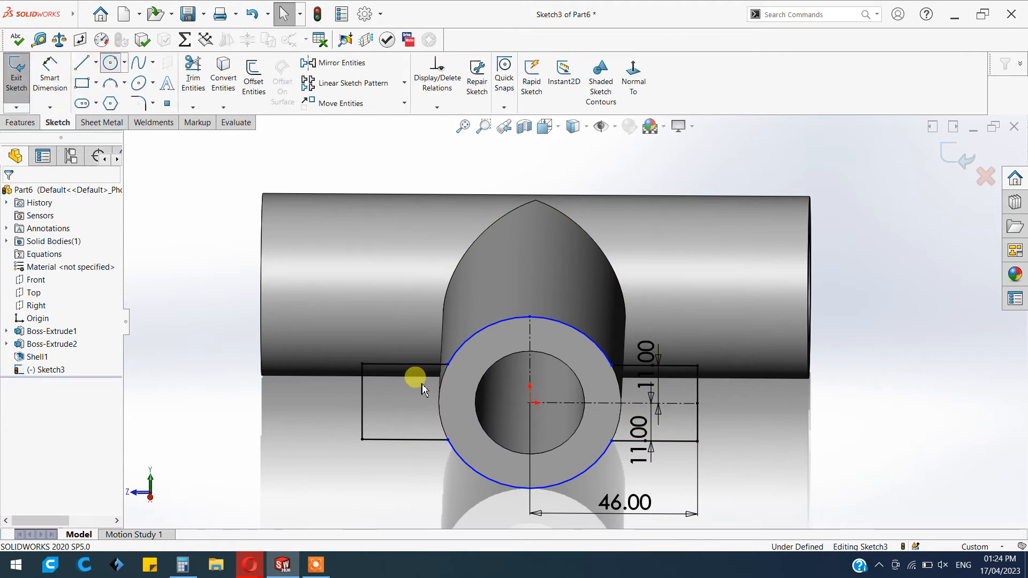
click(531, 402)
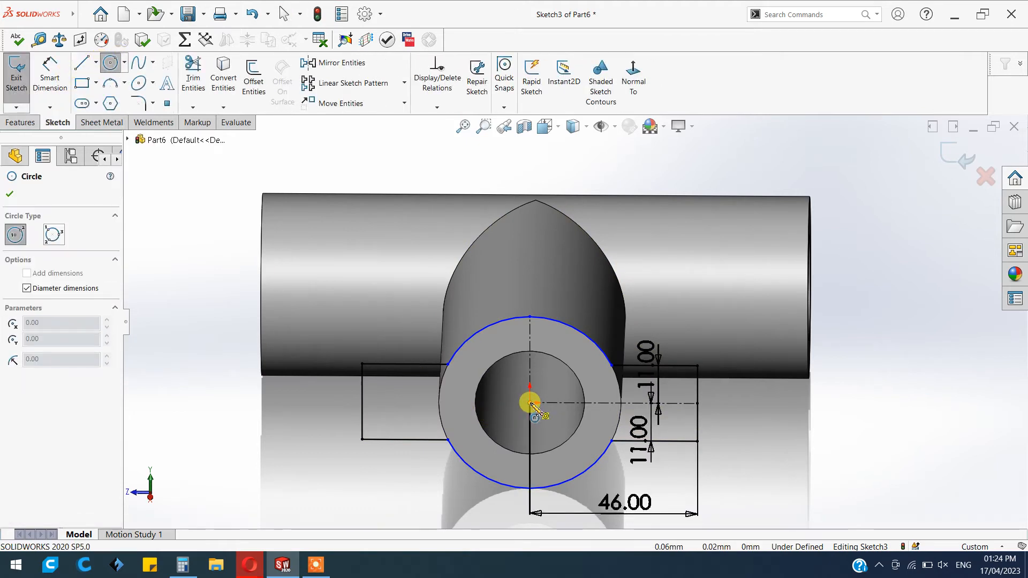
click(563, 364)
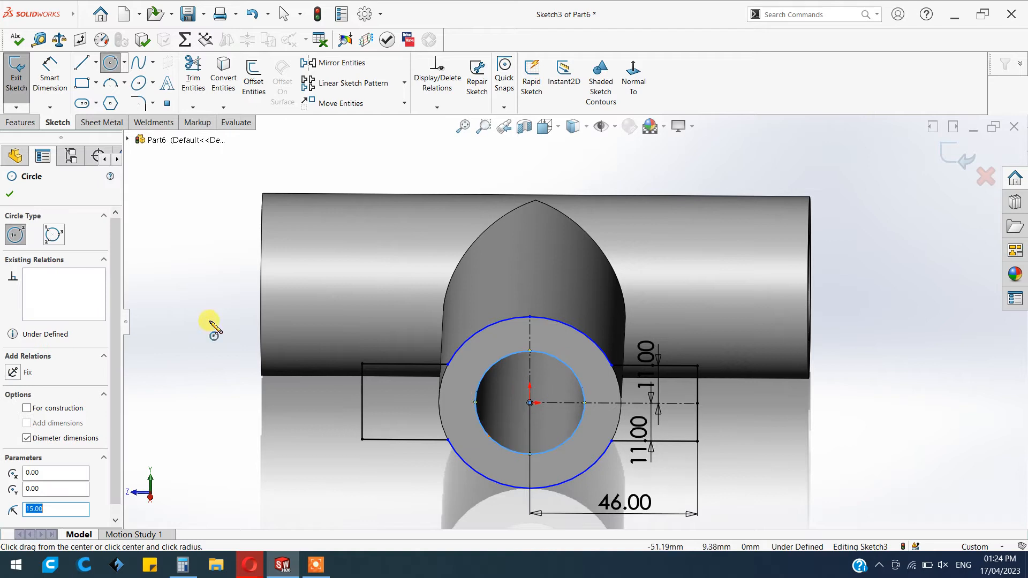
click(10, 195)
Step: Start a boss extrusion of the flange sketch, reversed back along the branch, using the ring and both tab regions as contours
click(20, 123)
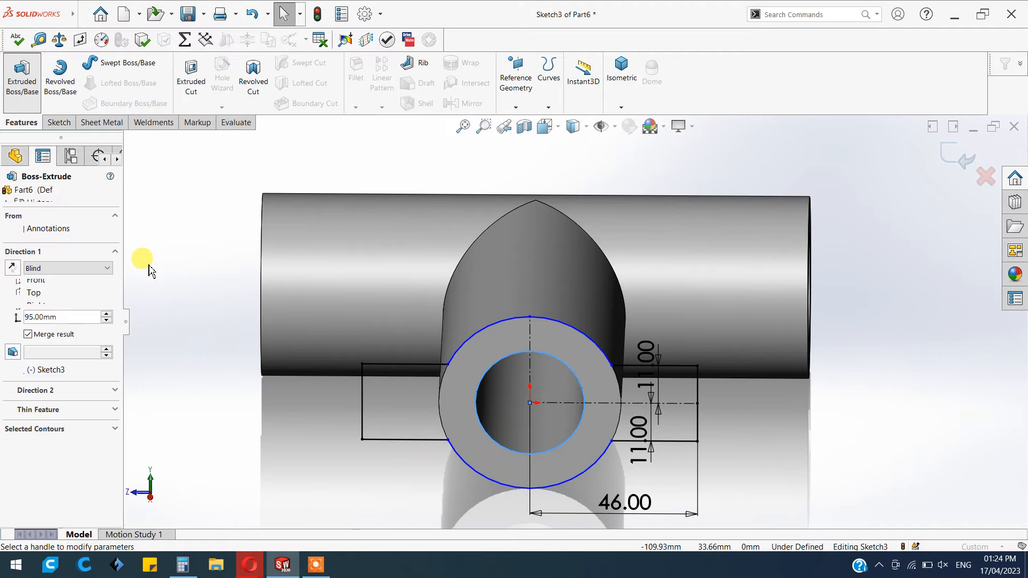
click(12, 268)
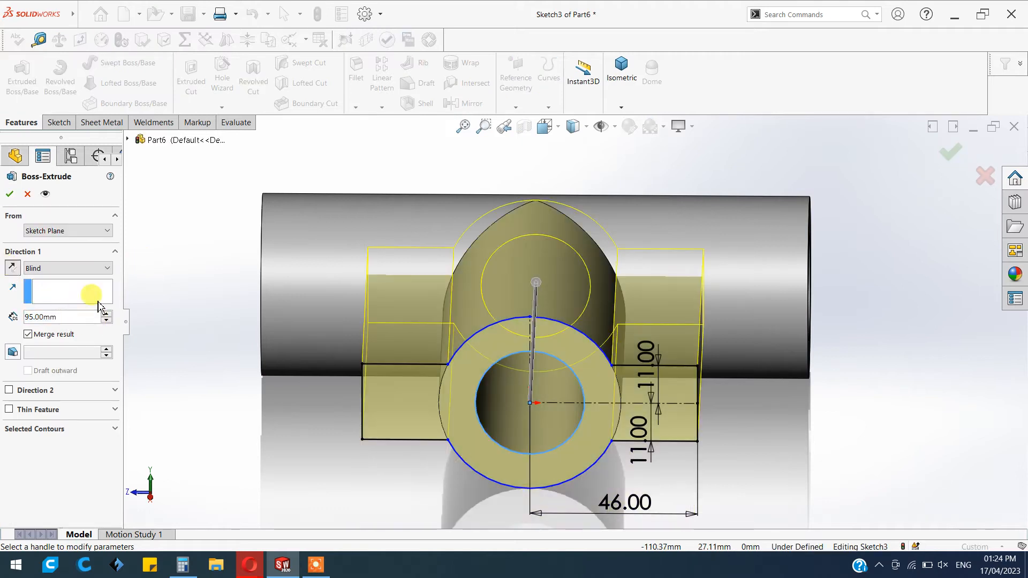
click(54, 429)
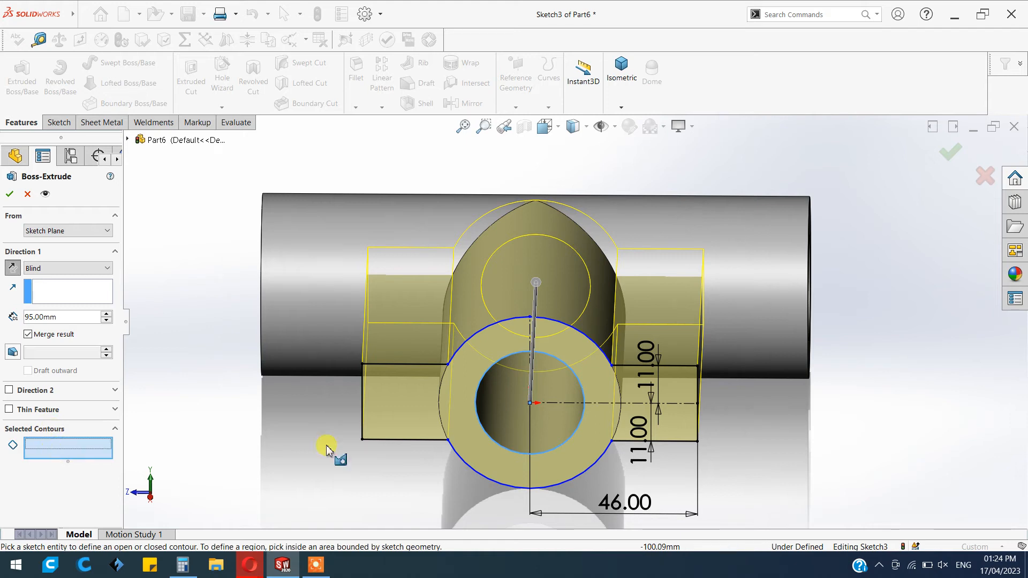
click(450, 407)
click(451, 409)
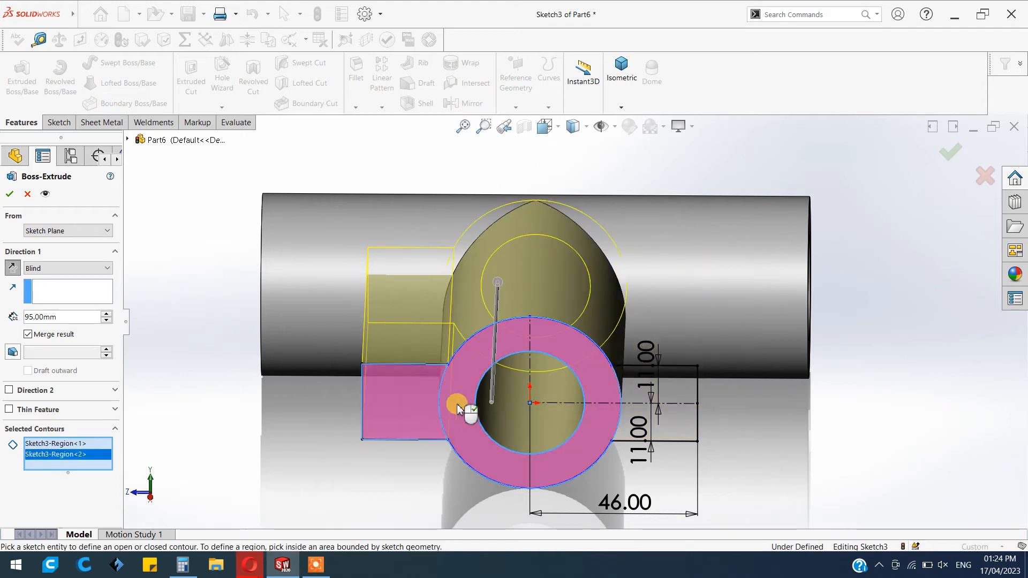
click(665, 429)
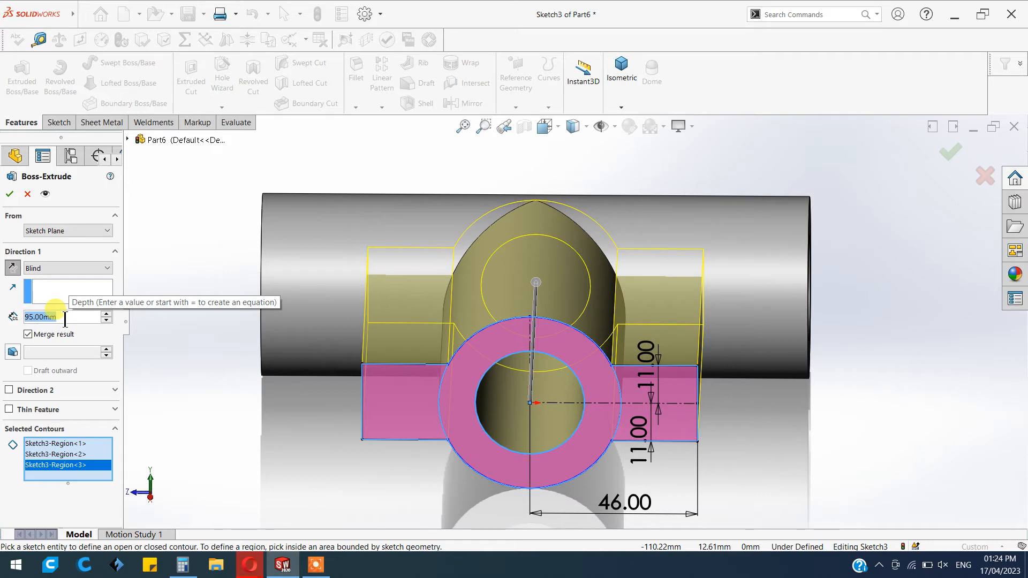
Step: Set the flange extrusion's blind depth to 22 mm and complete the merged feature
text(20)
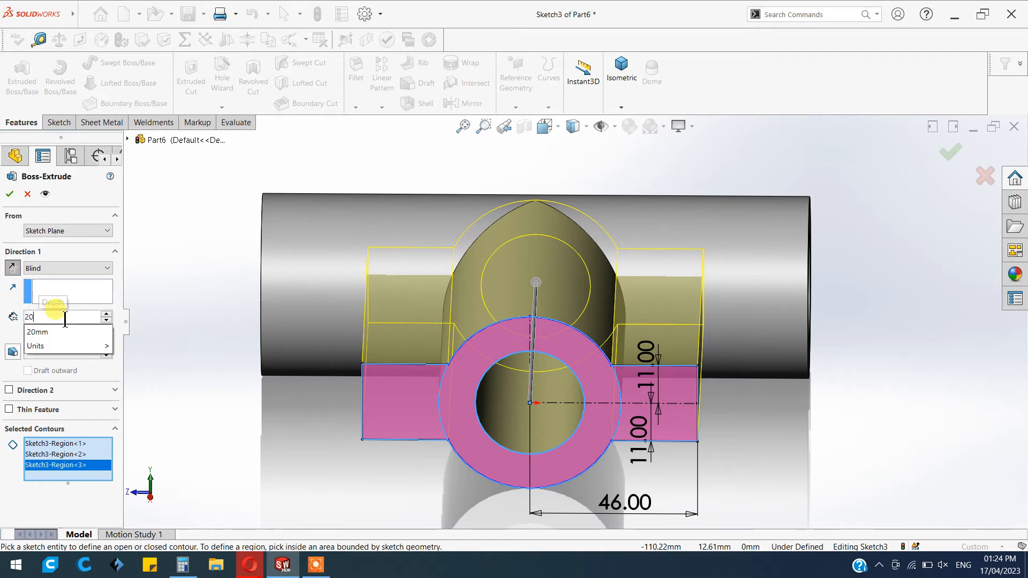
key(Return)
key(ctrl+7)
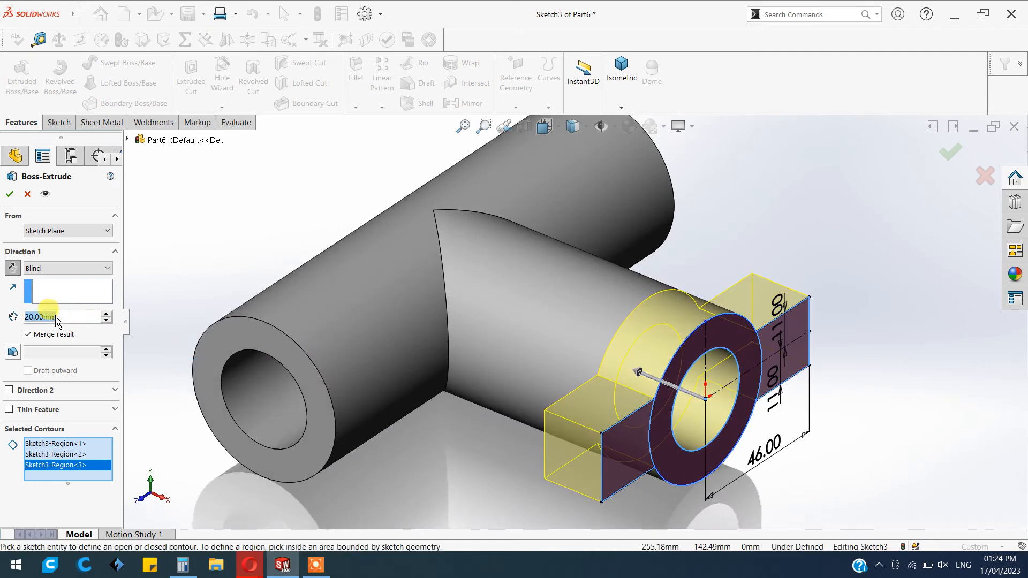
text(22)
key(Return)
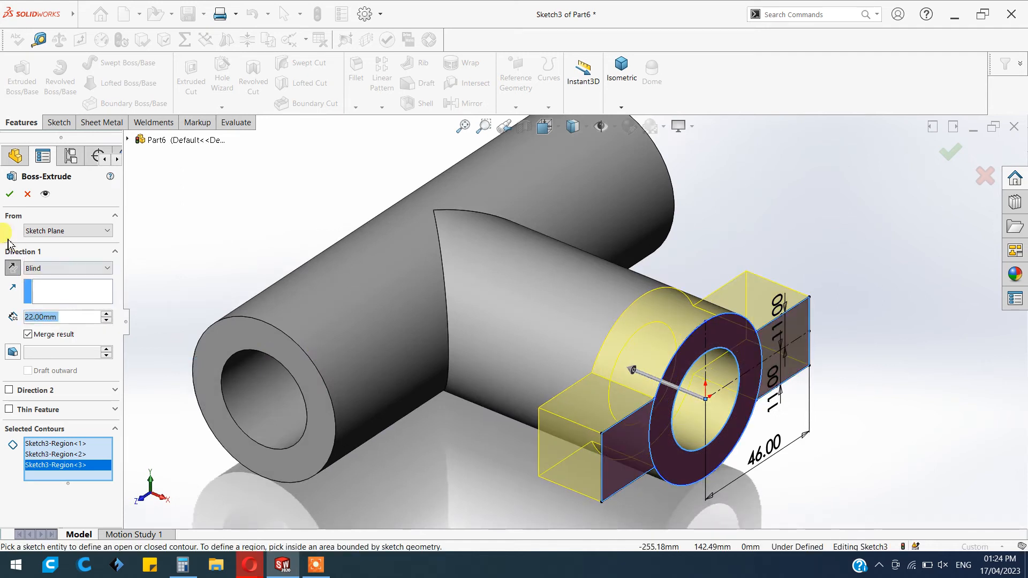
click(9, 193)
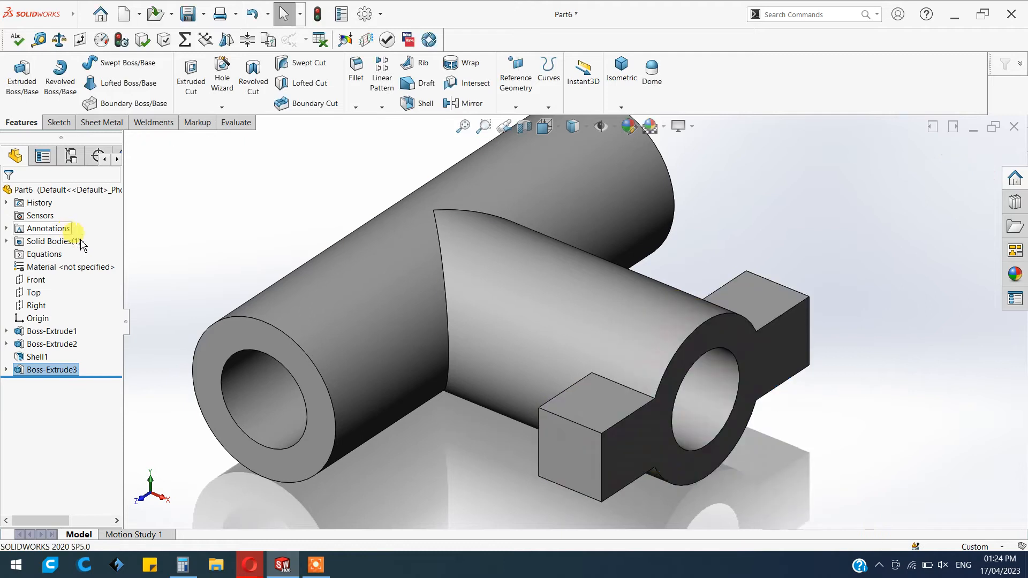
Step: Start a sketch on the outer end face of one side tab, viewed normal to the face
middle_drag(818, 485, 752, 452)
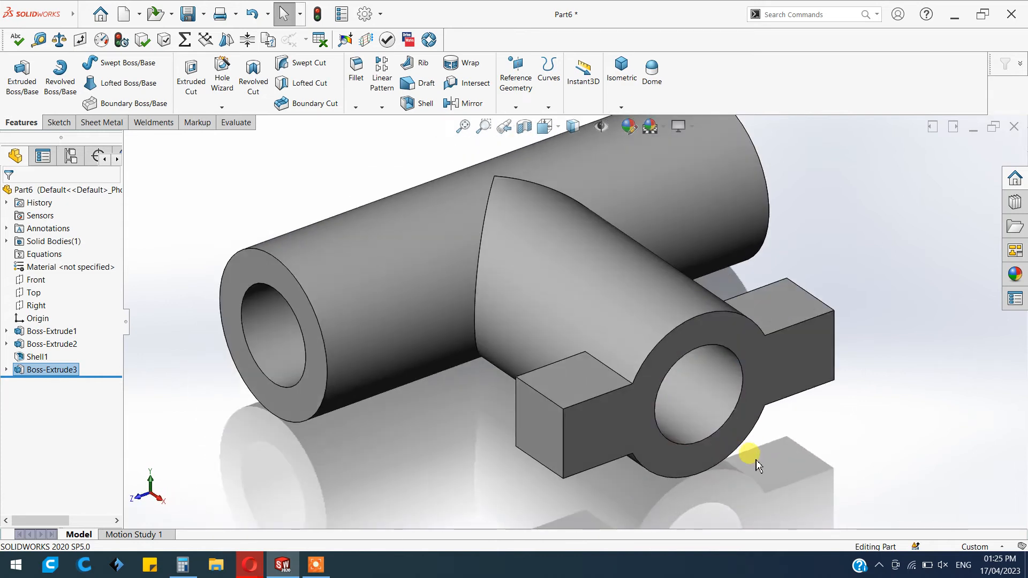
click(533, 435)
middle_drag(533, 435, 555, 420)
click(548, 427)
key(ctrl+8)
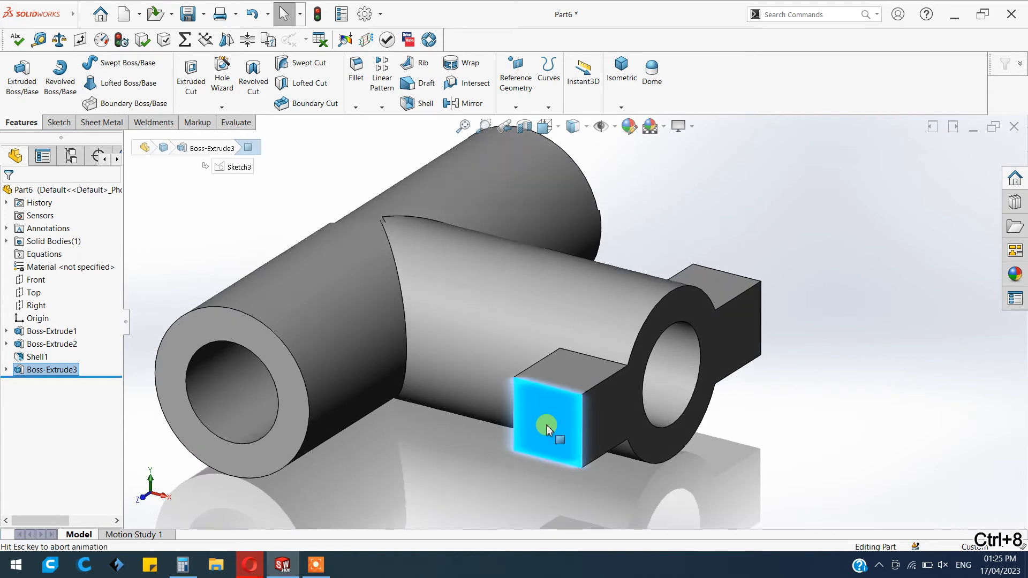
click(59, 127)
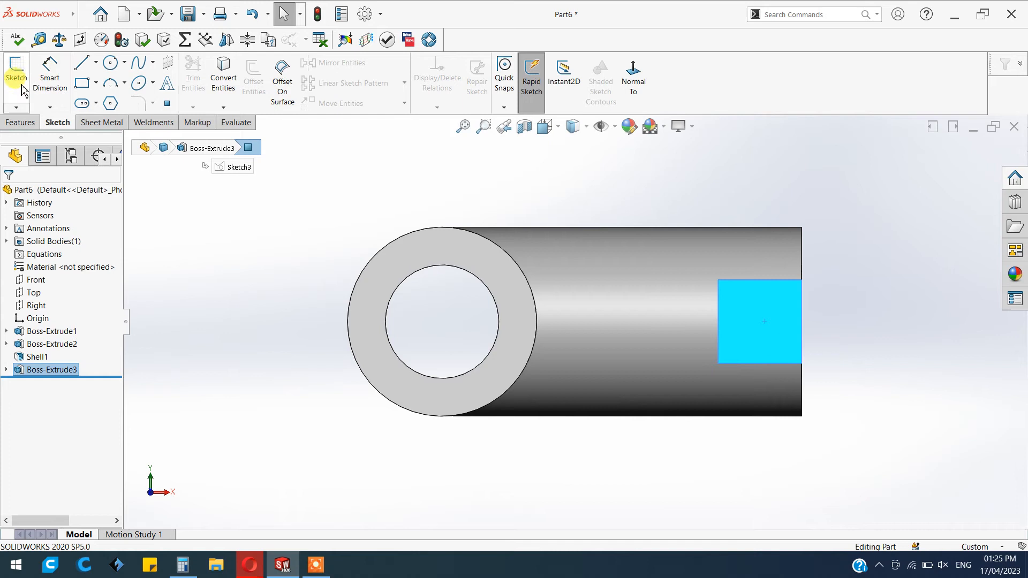
click(20, 80)
Step: Sketch an 8 mm diameter circle at the centre of the tab's end face
click(110, 63)
scroll(889, 341, down, 1)
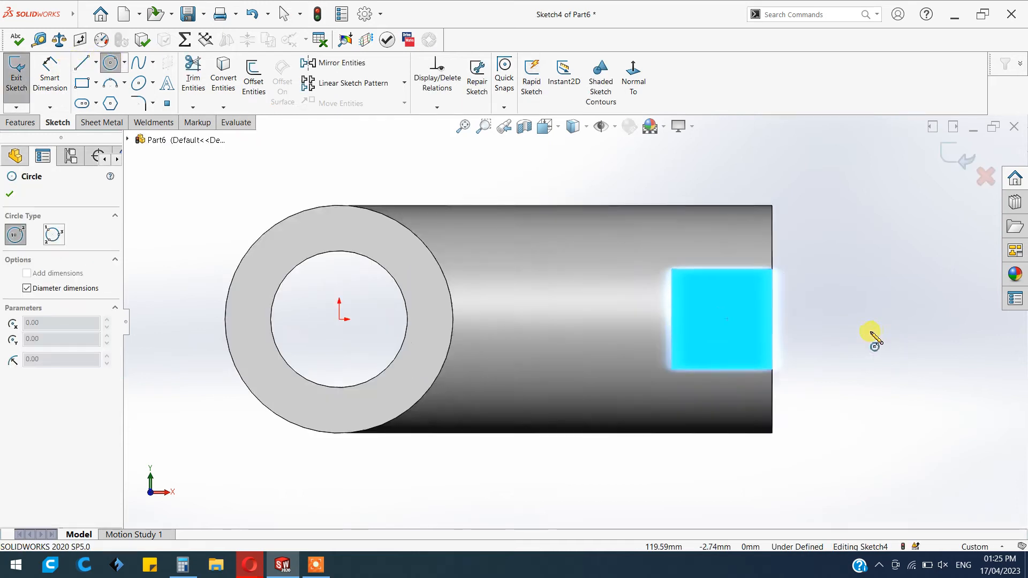
scroll(871, 333, down, 1)
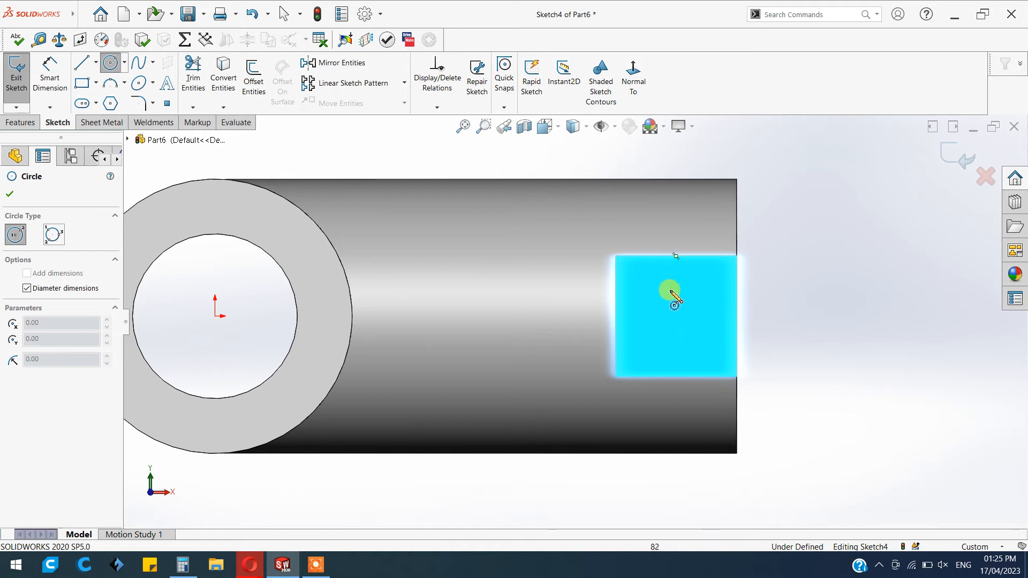
click(677, 318)
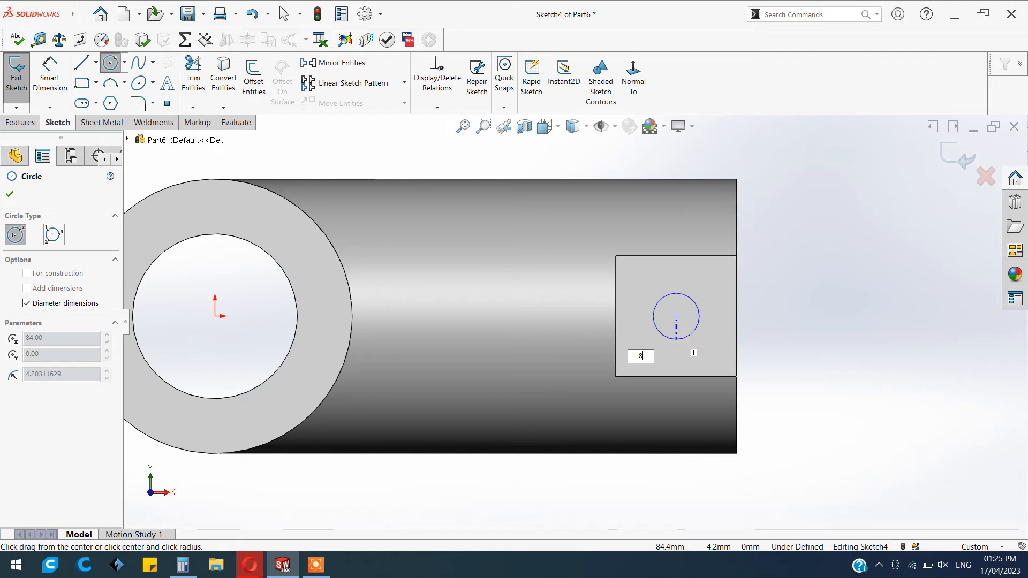
text(8)
key(Return)
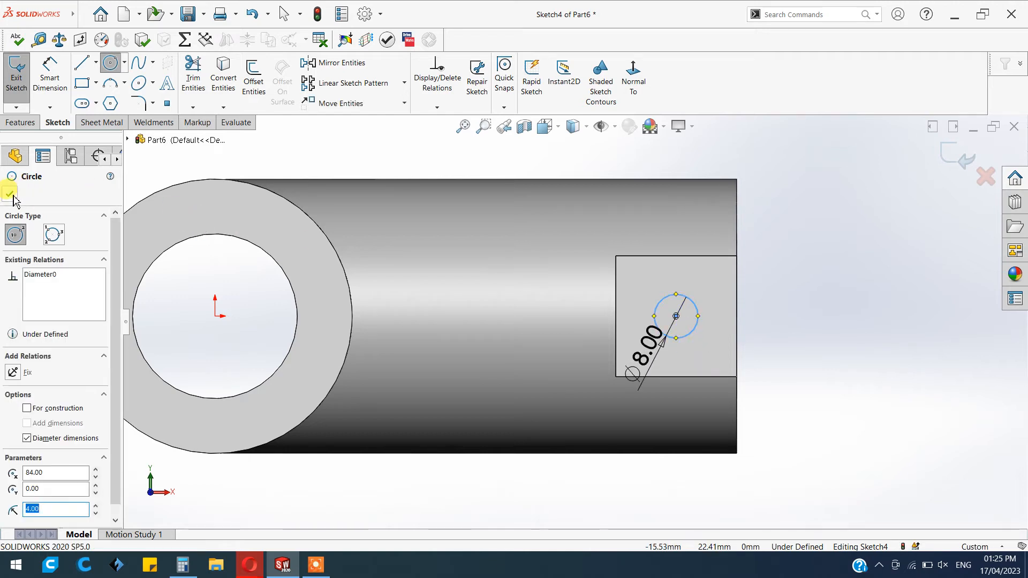
click(10, 195)
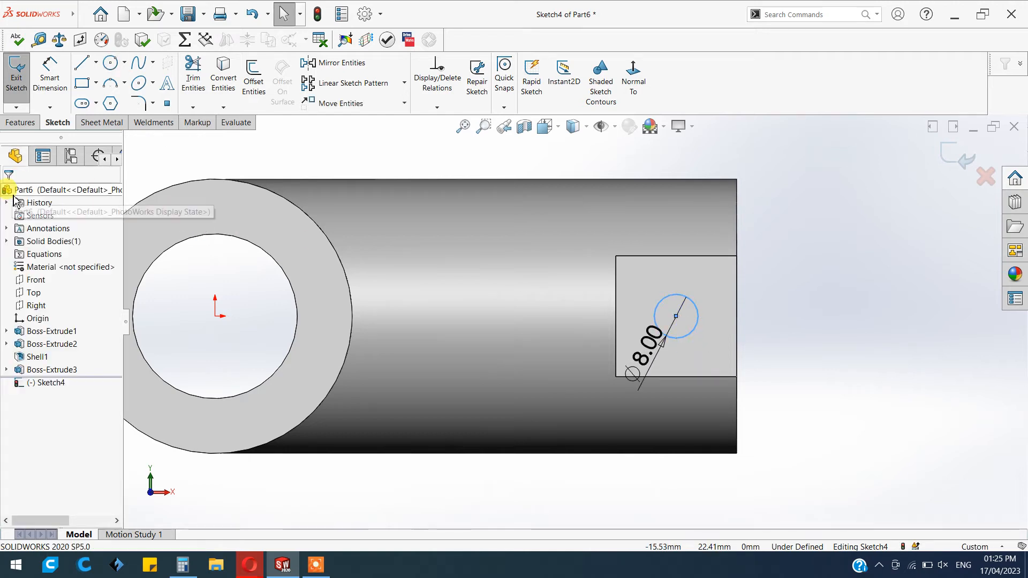
Step: Cut the 8 mm circle Through All so the hole crosses both side tabs
click(22, 123)
click(191, 75)
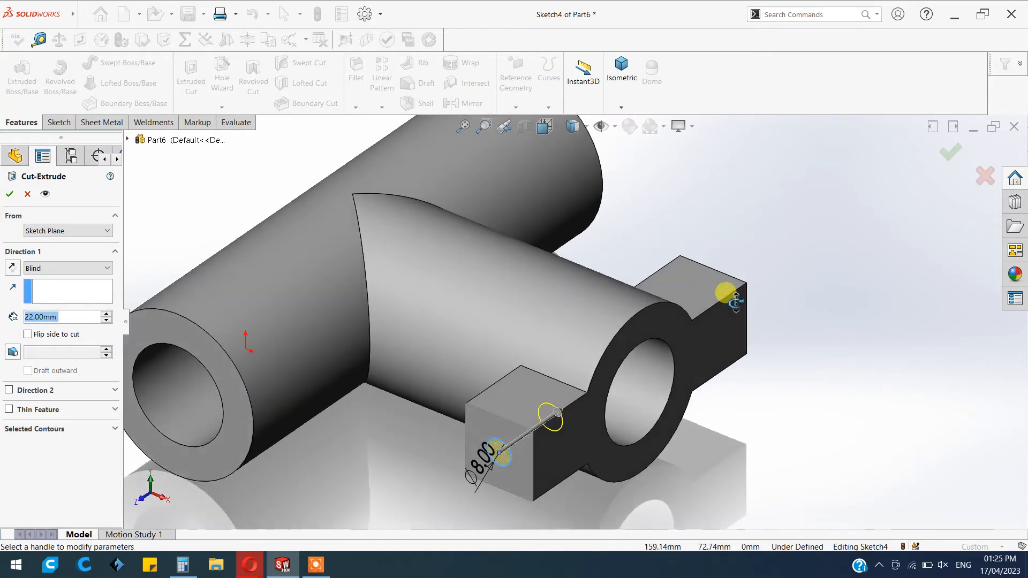
click(75, 268)
click(70, 290)
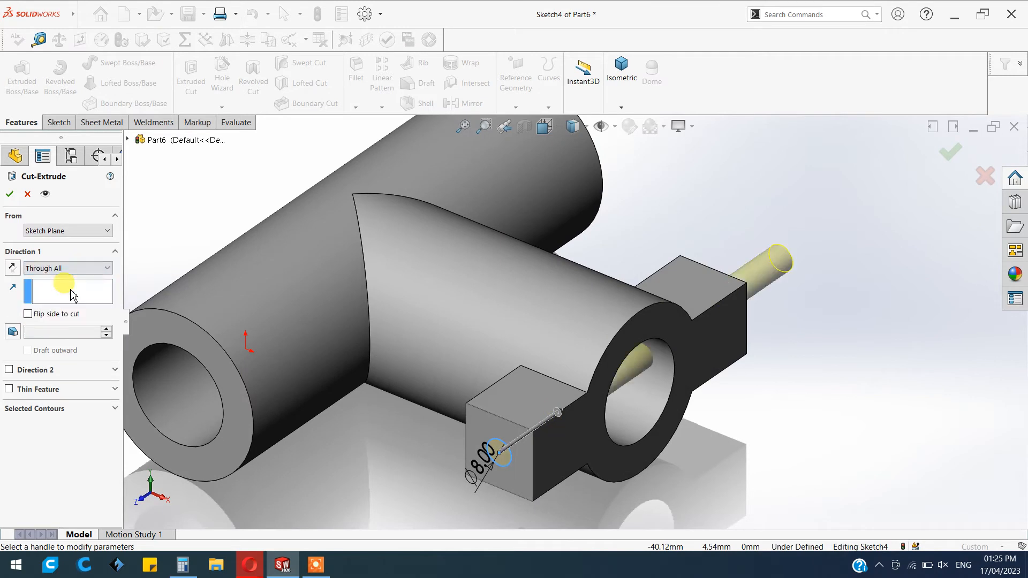
click(9, 194)
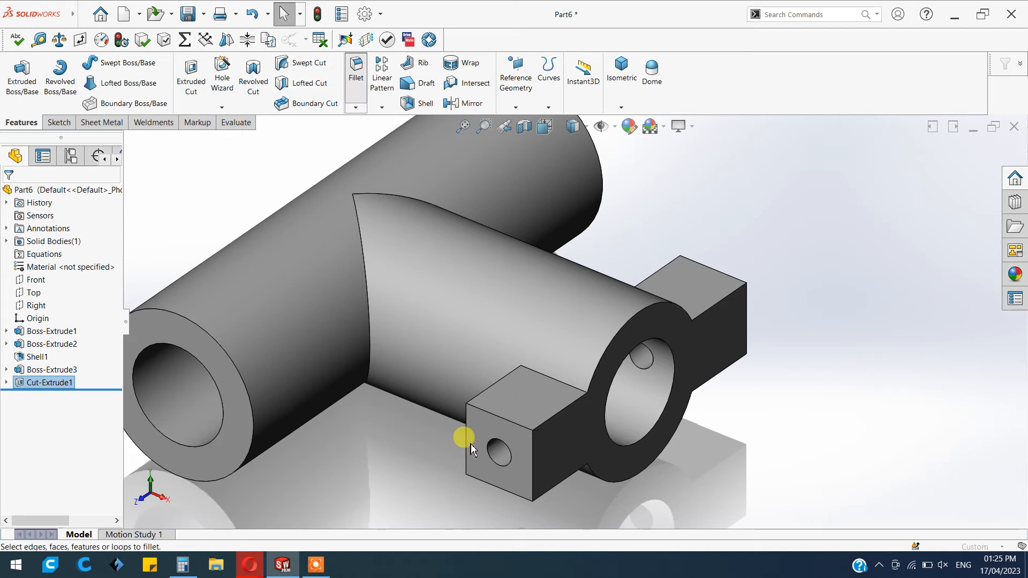
Step: Fillet the outer rear vertical edges of both side tabs with a 10 mm radius
scroll(472, 445, up, 1)
middle_drag(472, 445, 514, 416)
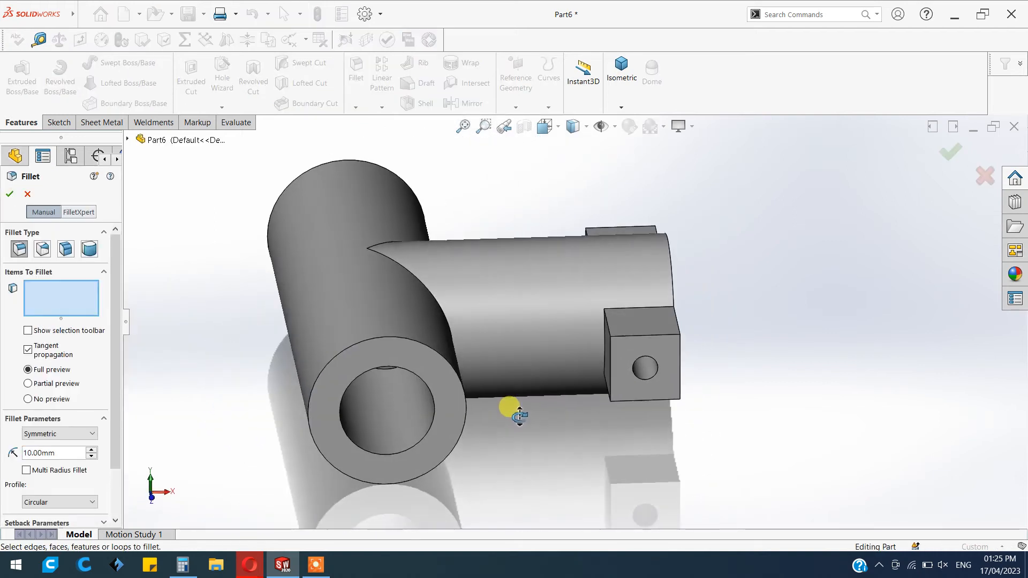
click(609, 376)
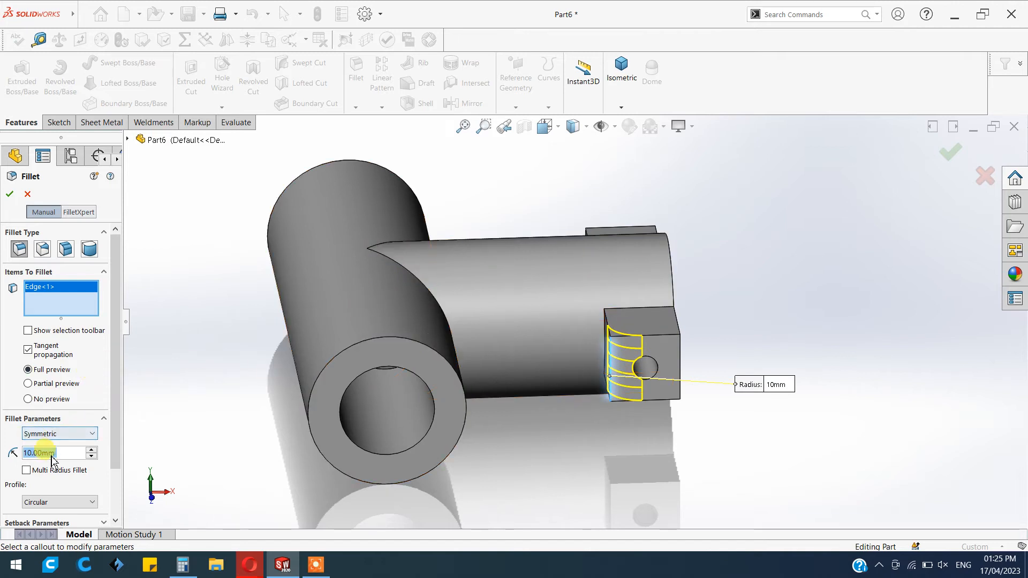
middle_drag(659, 237, 494, 241)
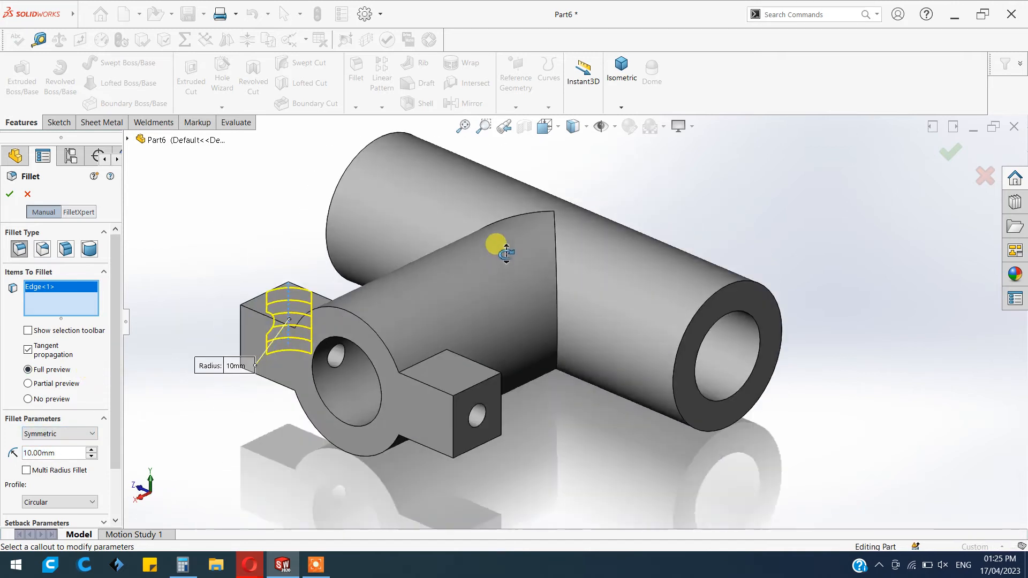
click(501, 388)
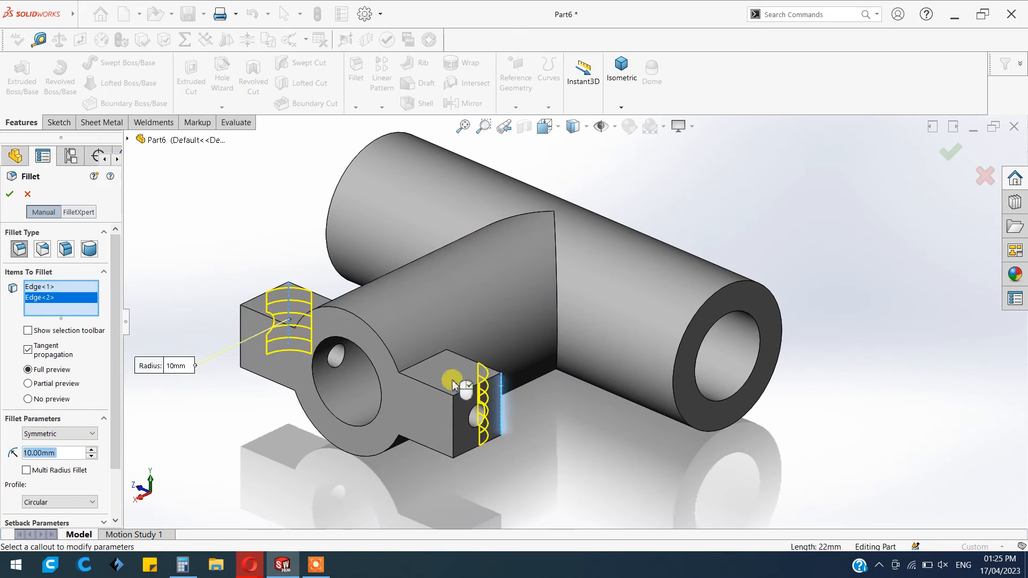
key(Return)
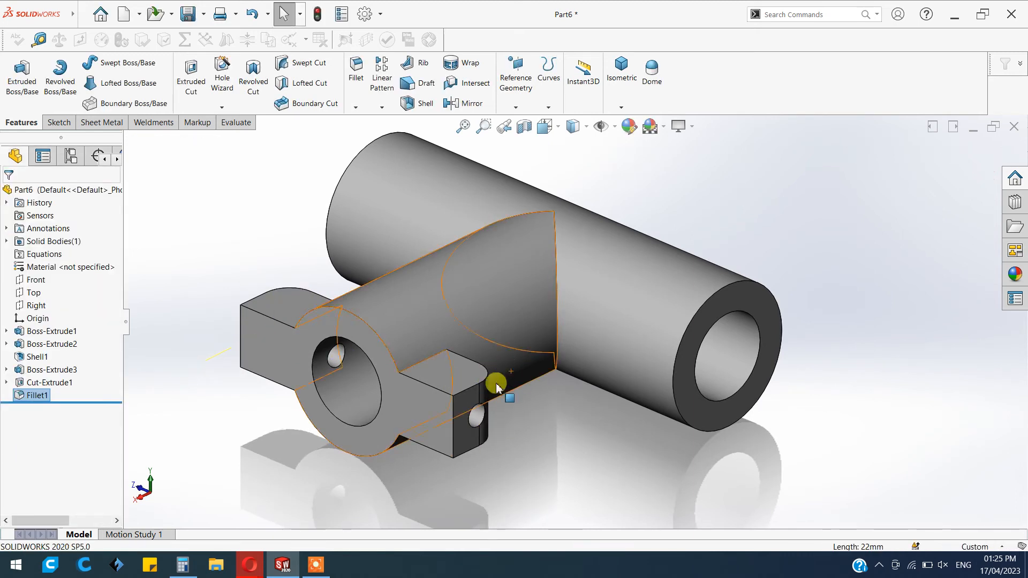
scroll(387, 404, up, 2)
middle_drag(462, 407, 525, 406)
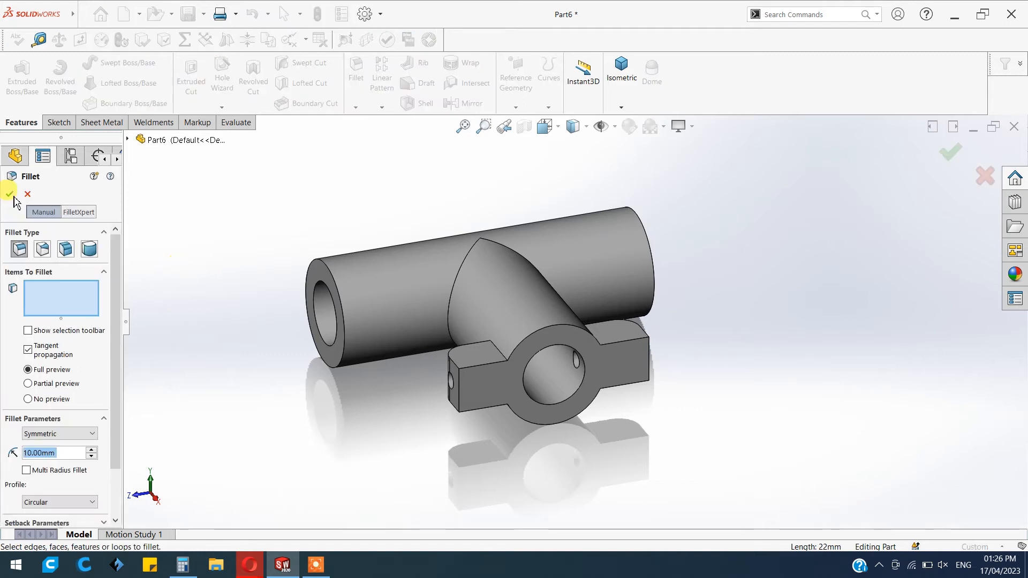
click(32, 195)
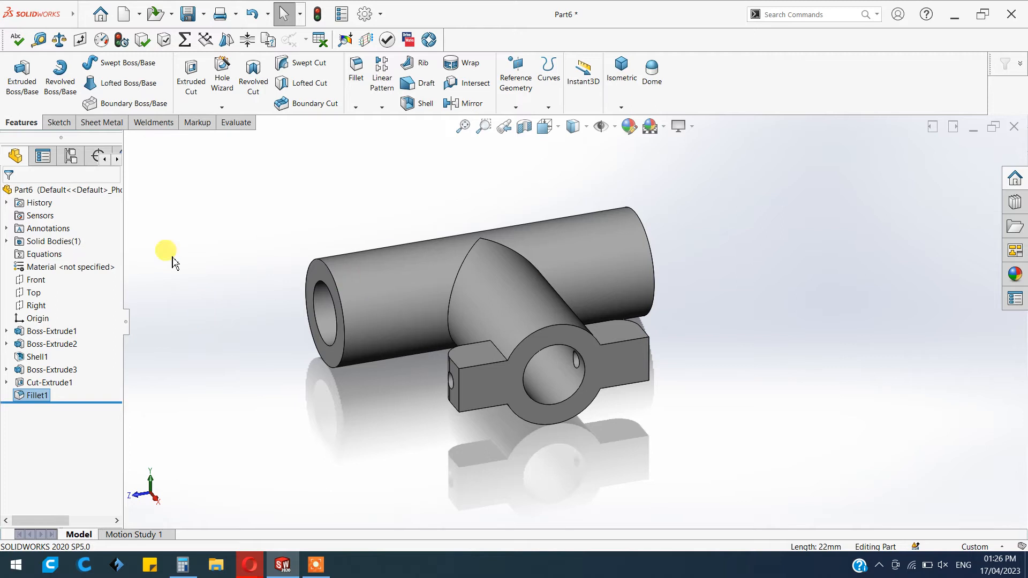
Step: Create a reference plane offset 50 mm above the Top plane
click(39, 295)
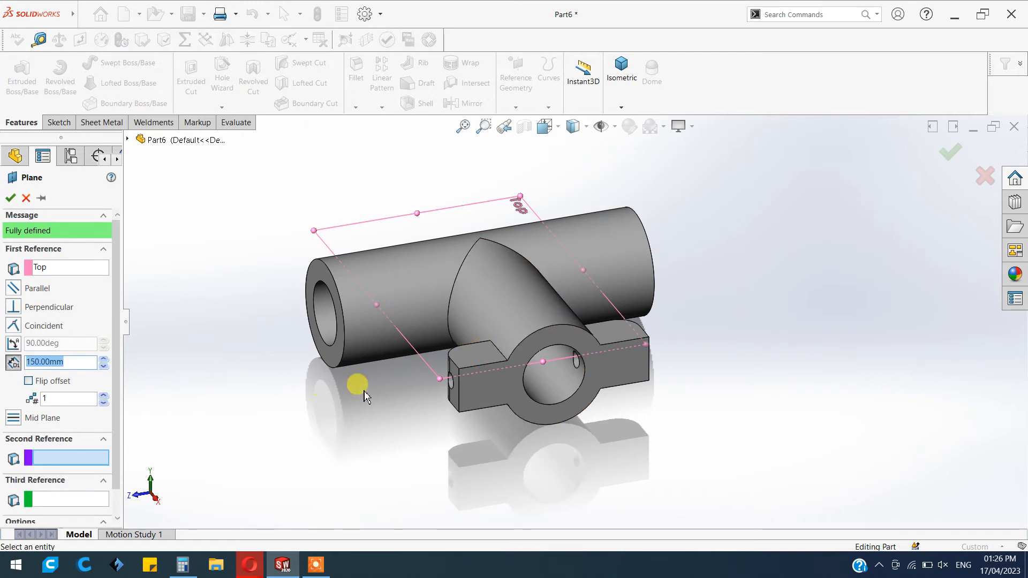
middle_drag(331, 422, 325, 378)
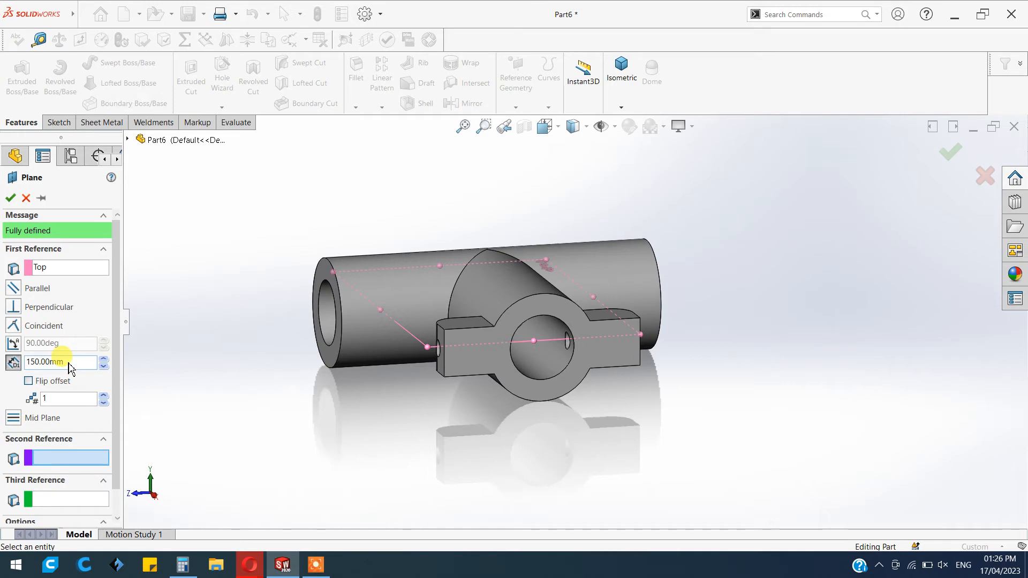
double_click(49, 364)
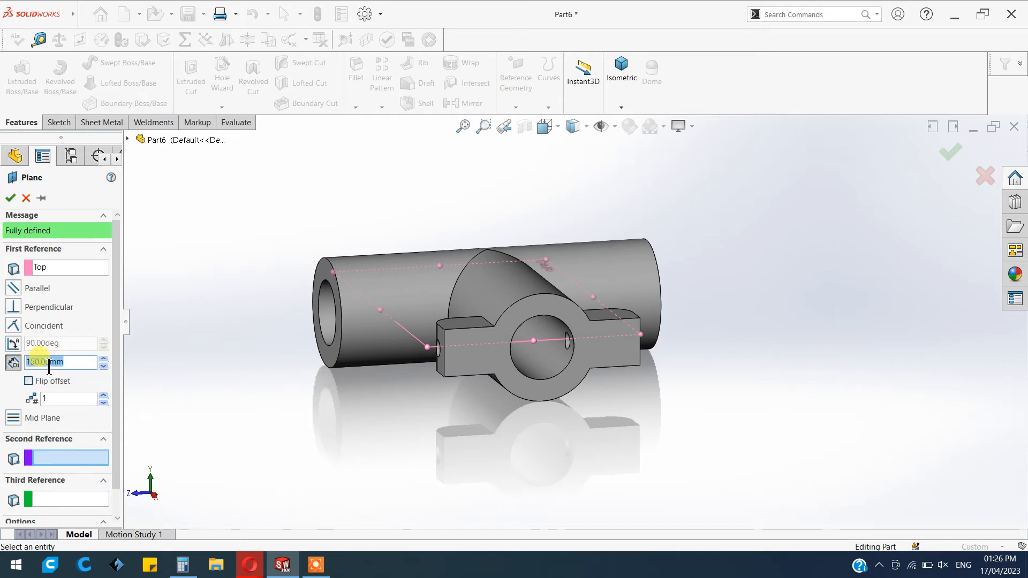
key(Return)
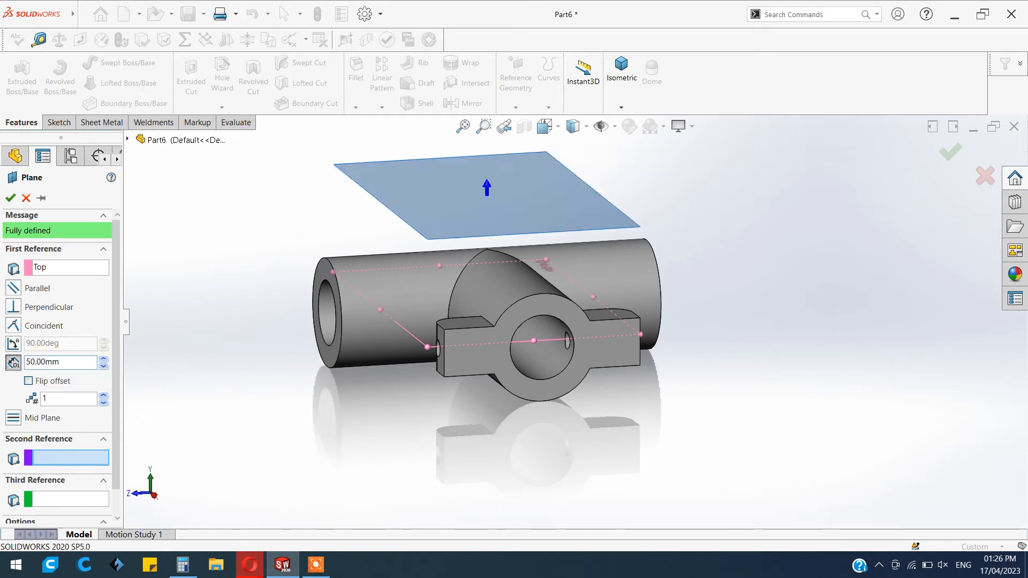
click(10, 197)
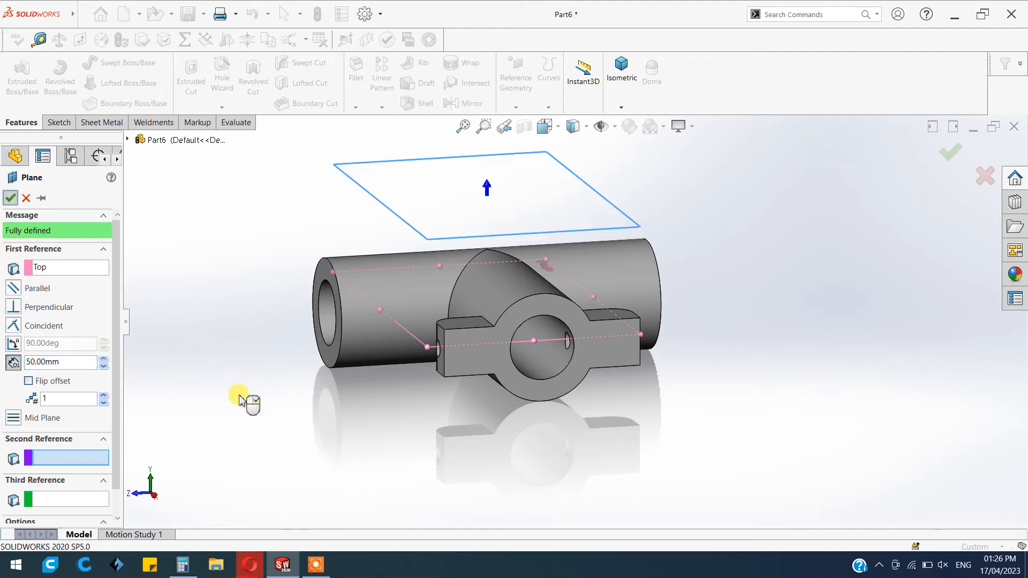
Step: Sketch a 20 mm diameter circle centred on the origin on the offset plane above the fitting
key(ctrl+8)
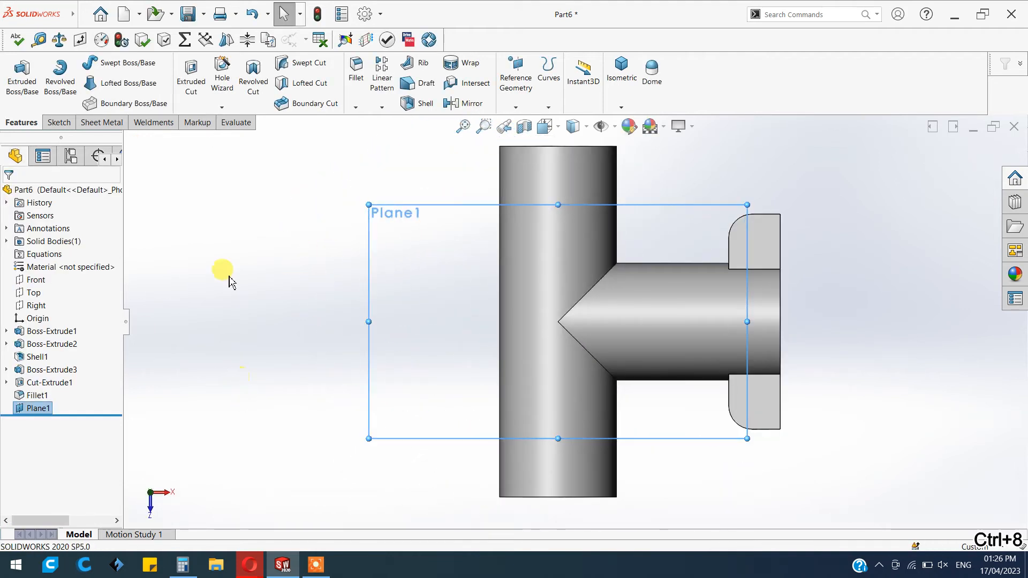
click(59, 122)
click(17, 69)
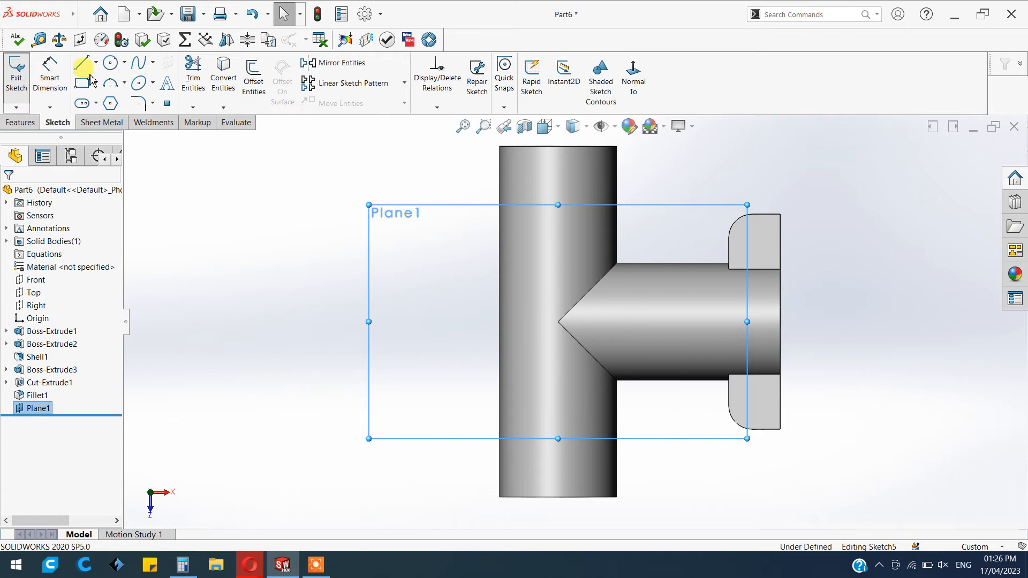
click(112, 64)
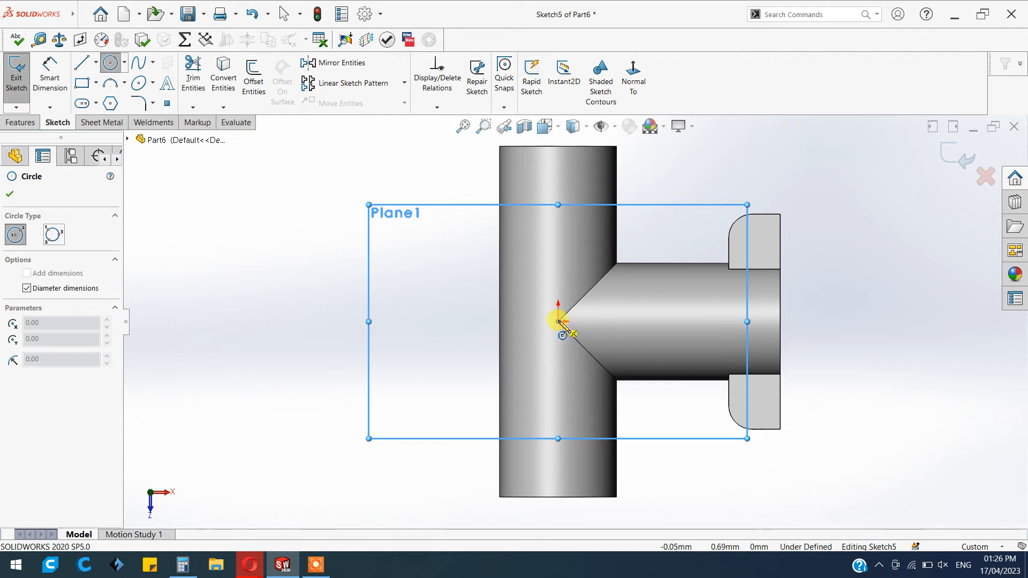
click(559, 320)
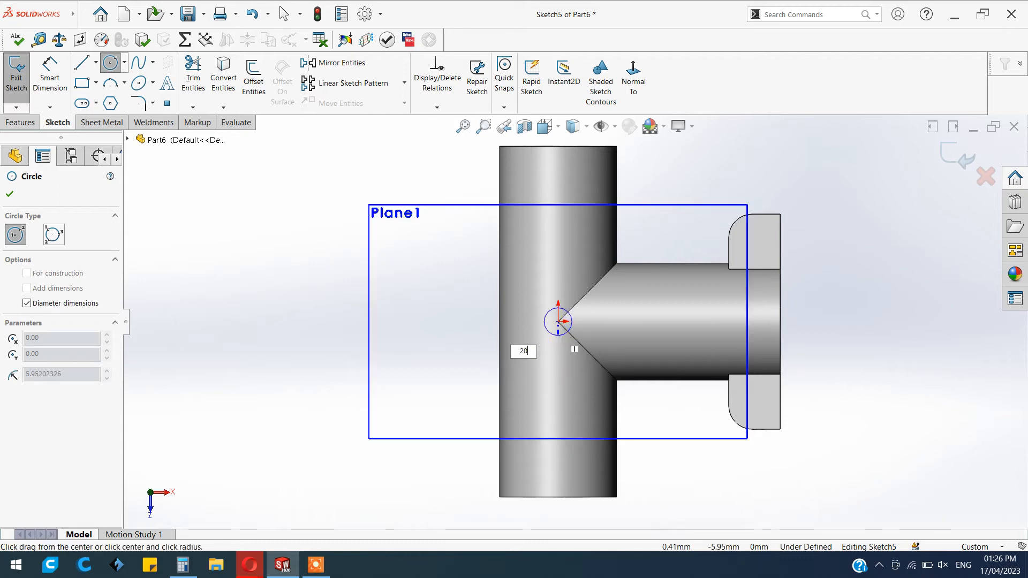
text(20)
key(Return)
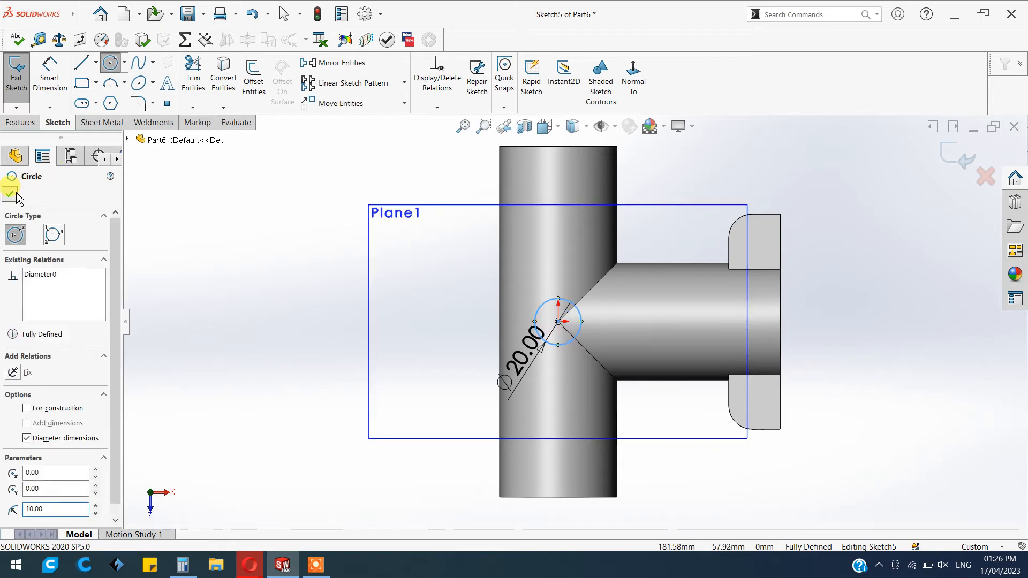
click(10, 194)
Step: Extrude the 20 mm circle downward with Up To Surface, ending on the main pipe's outer face
click(21, 122)
click(21, 75)
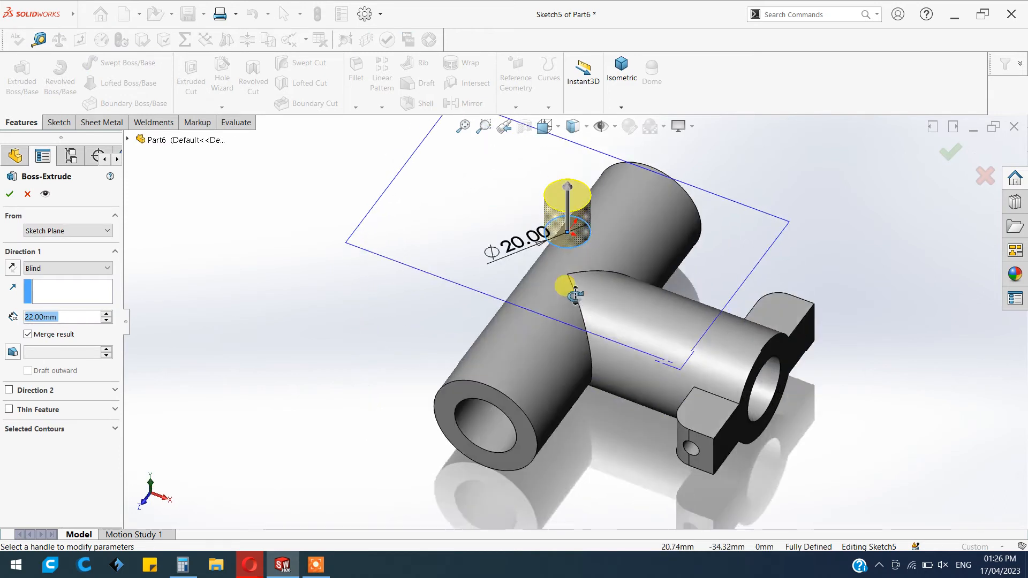
click(12, 267)
click(67, 268)
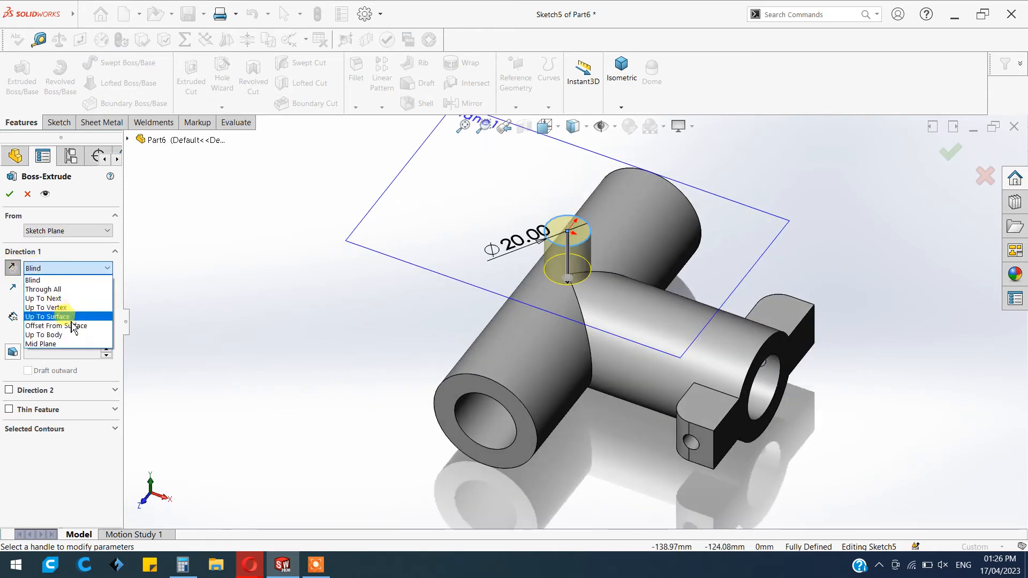
click(53, 316)
click(534, 322)
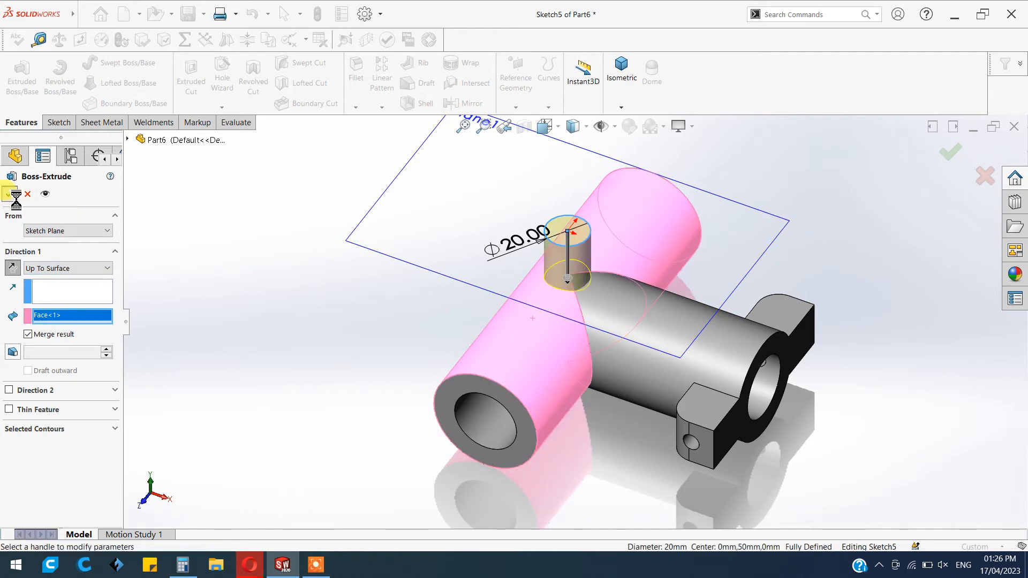
Step: Sketch a 9 mm diameter circle at the centre of the vertical boss's top face
click(570, 235)
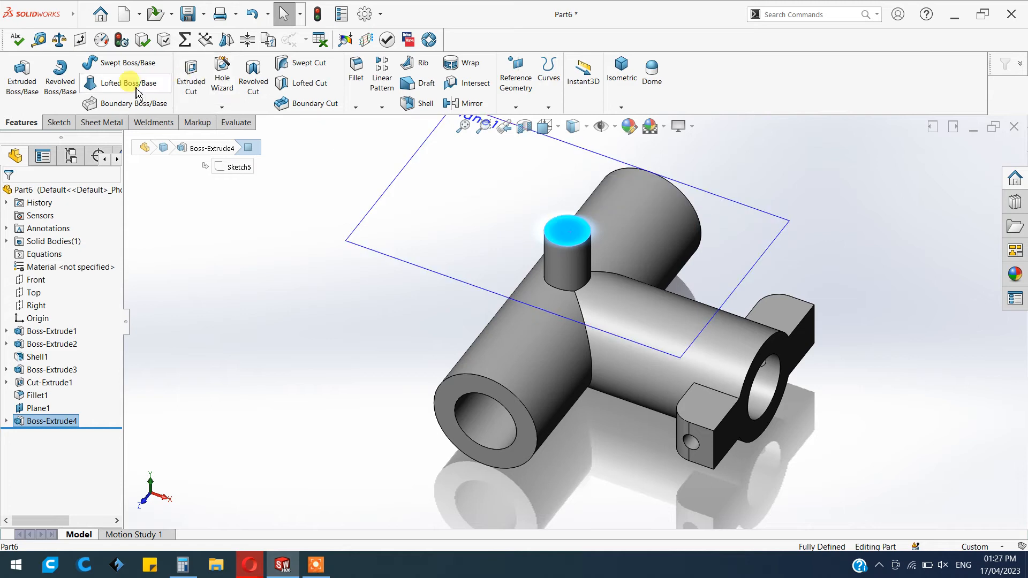
click(58, 122)
click(16, 88)
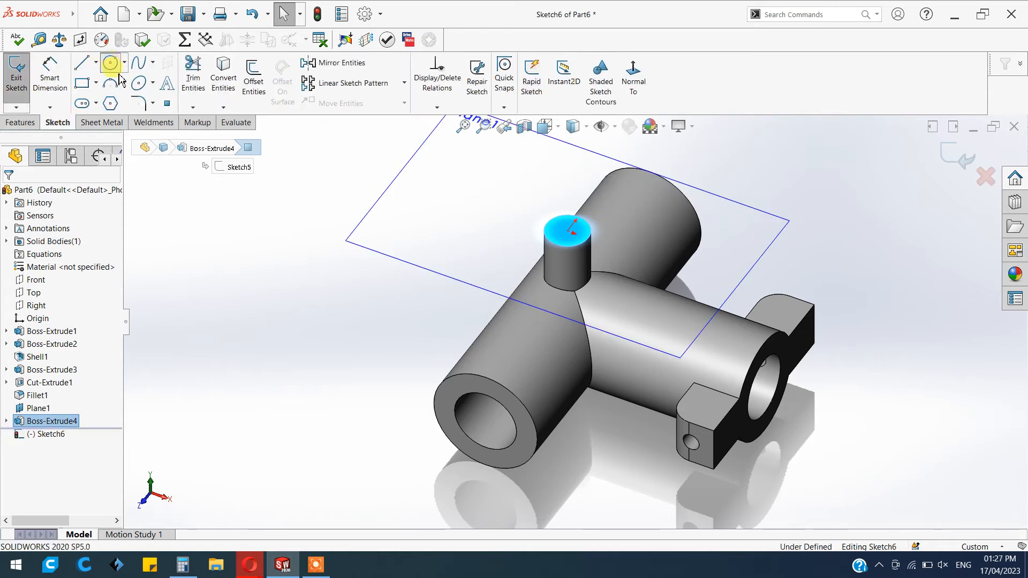
click(111, 63)
click(568, 231)
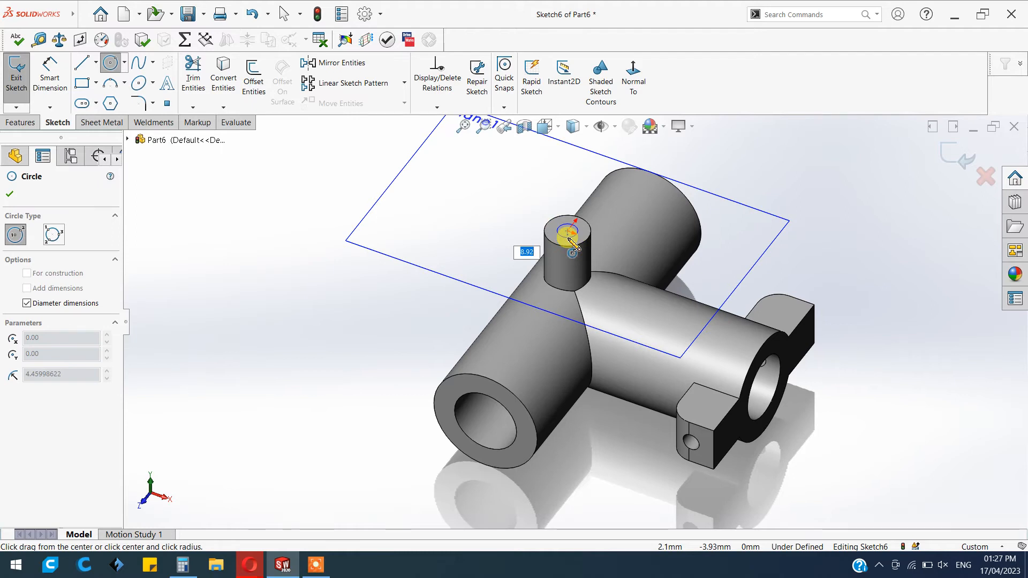
text(9)
key(Return)
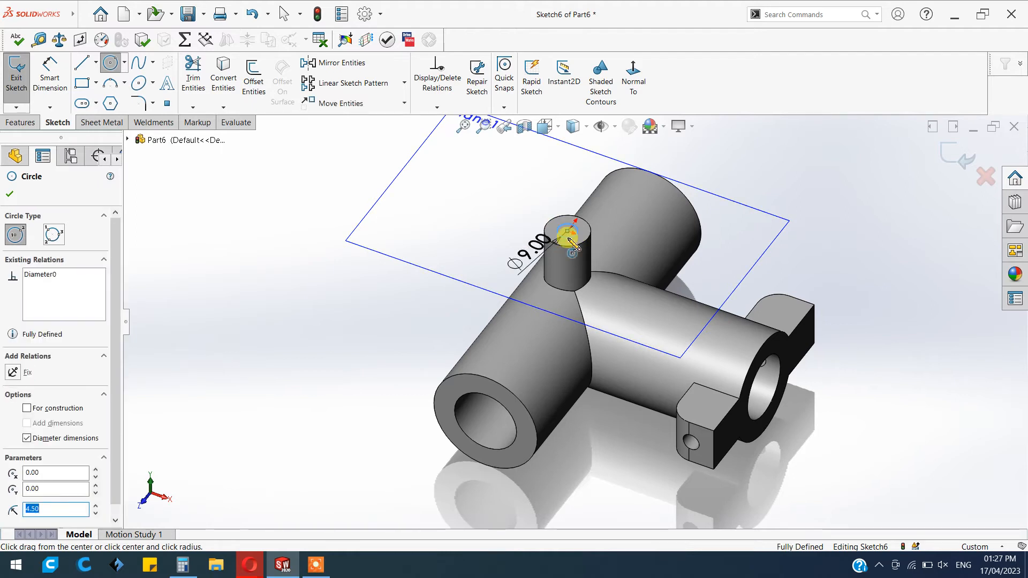
click(10, 193)
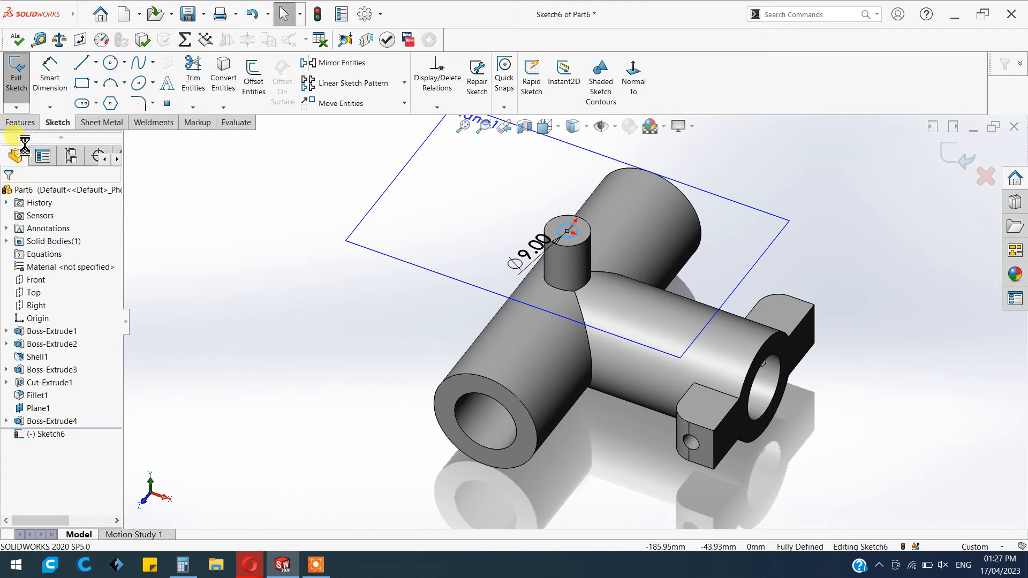
Step: Cut the 9 mm circle with Up To Surface, ending on the main pipe's inner bore face
click(20, 123)
click(191, 80)
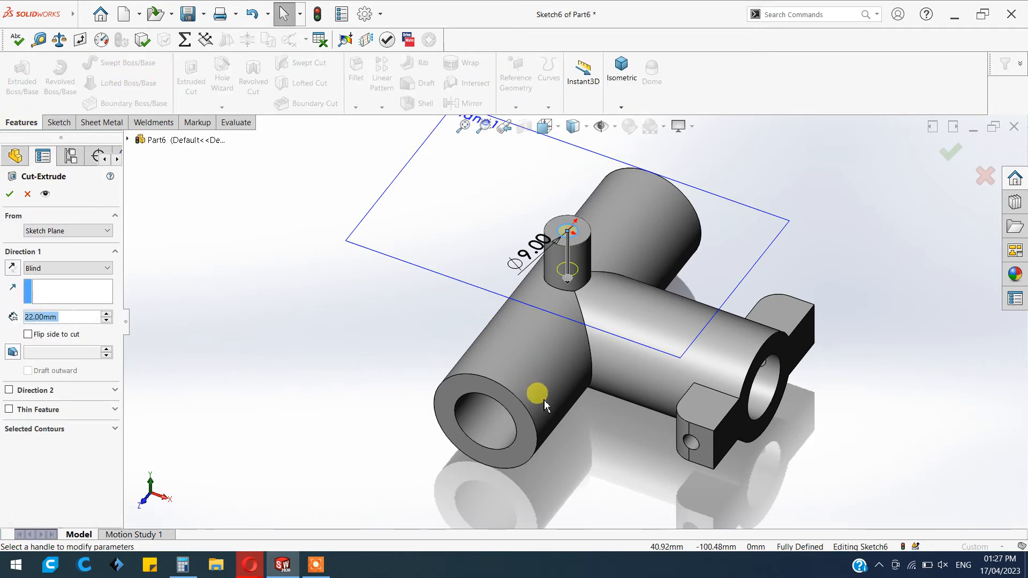
click(49, 269)
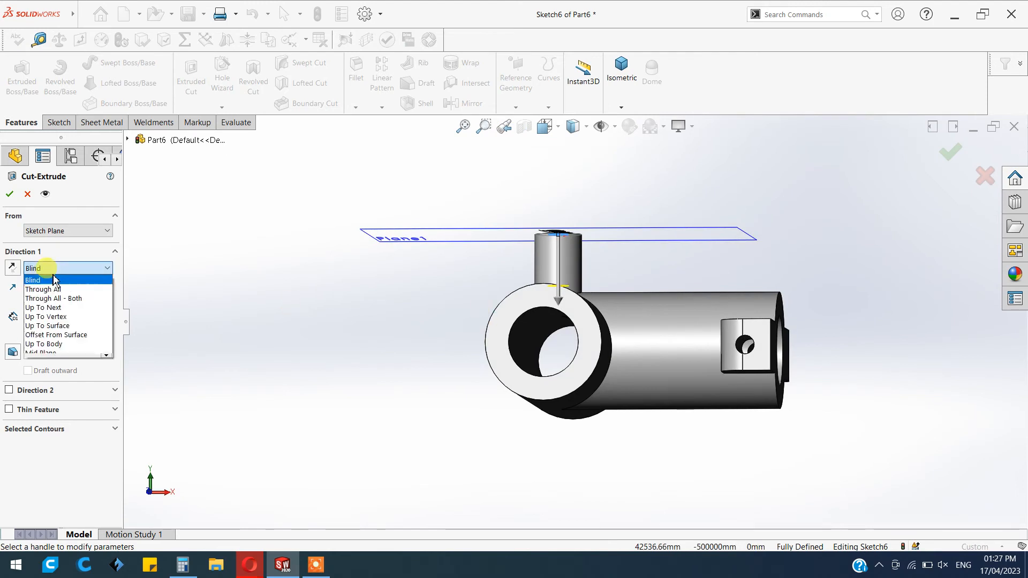
click(63, 326)
click(551, 336)
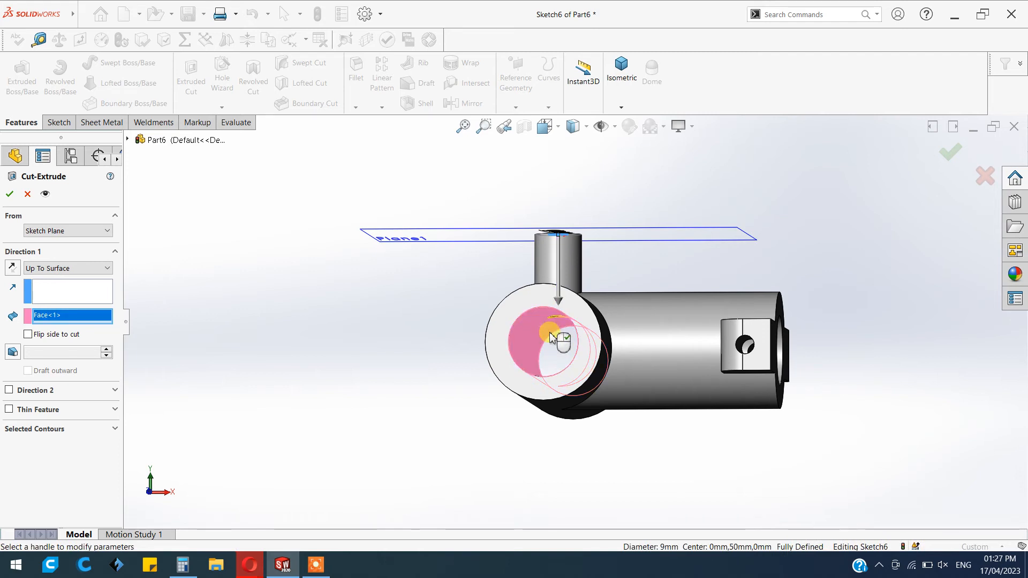
click(10, 193)
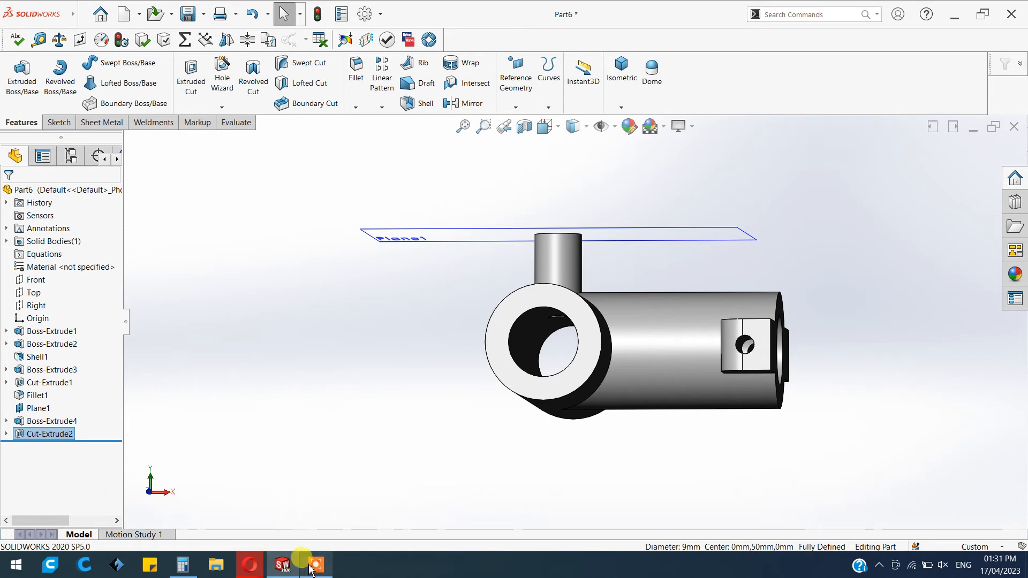
Step: Hide the reference plane at the top of the vertical boss
middle_drag(383, 325, 370, 420)
click(423, 262)
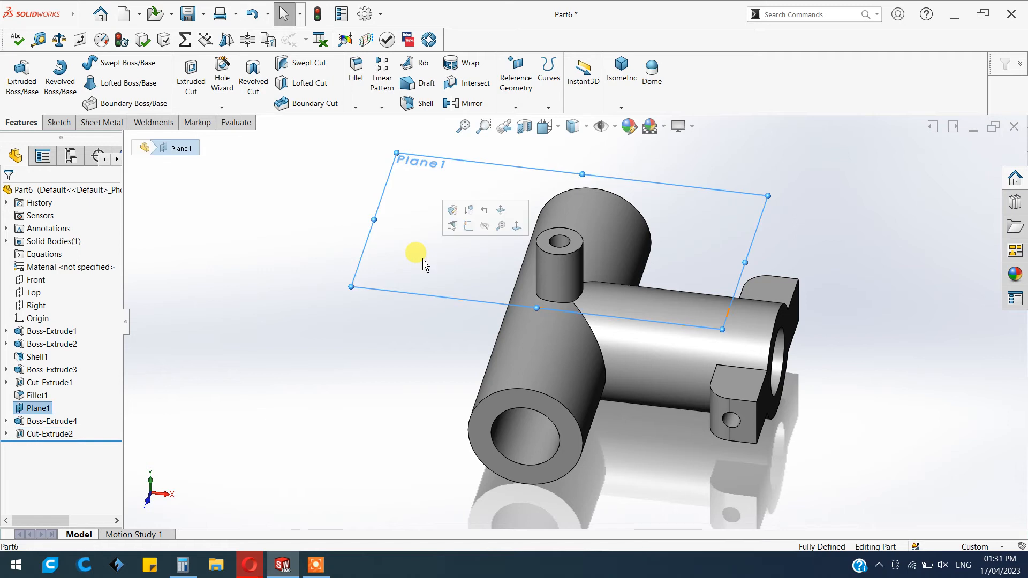
middle_drag(654, 420, 624, 409)
click(599, 168)
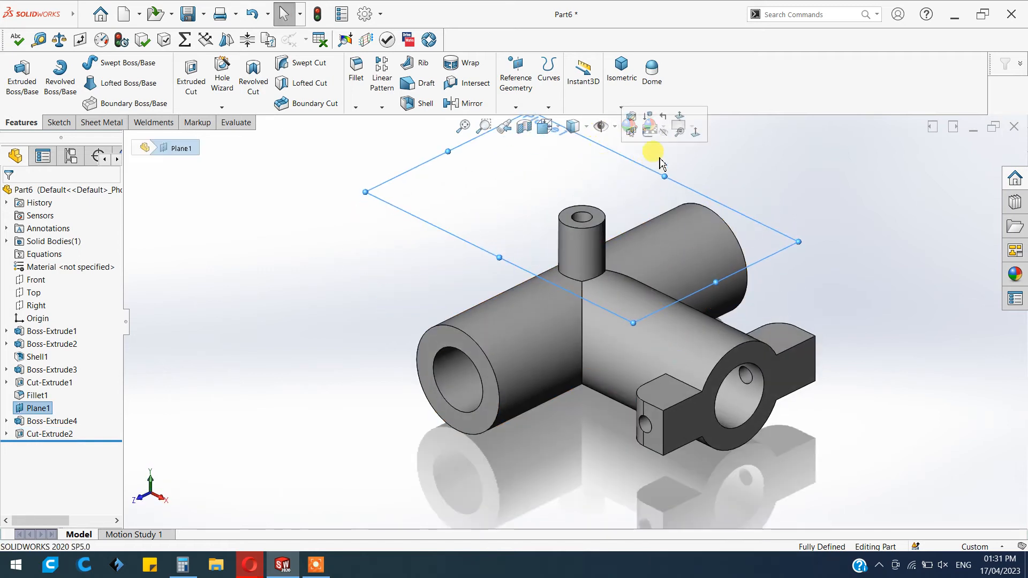
click(650, 131)
scroll(780, 239, up, 5)
scroll(780, 238, down, 4)
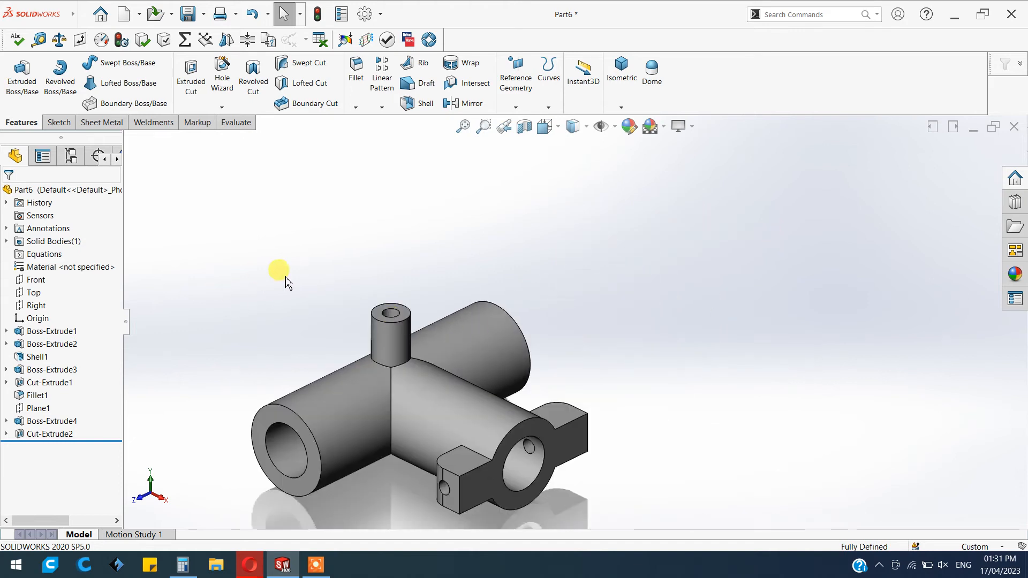
Step: Create a reference plane offset 20 mm inward from the main pipe's front end face, using Flip offset
click(516, 106)
click(517, 124)
click(268, 423)
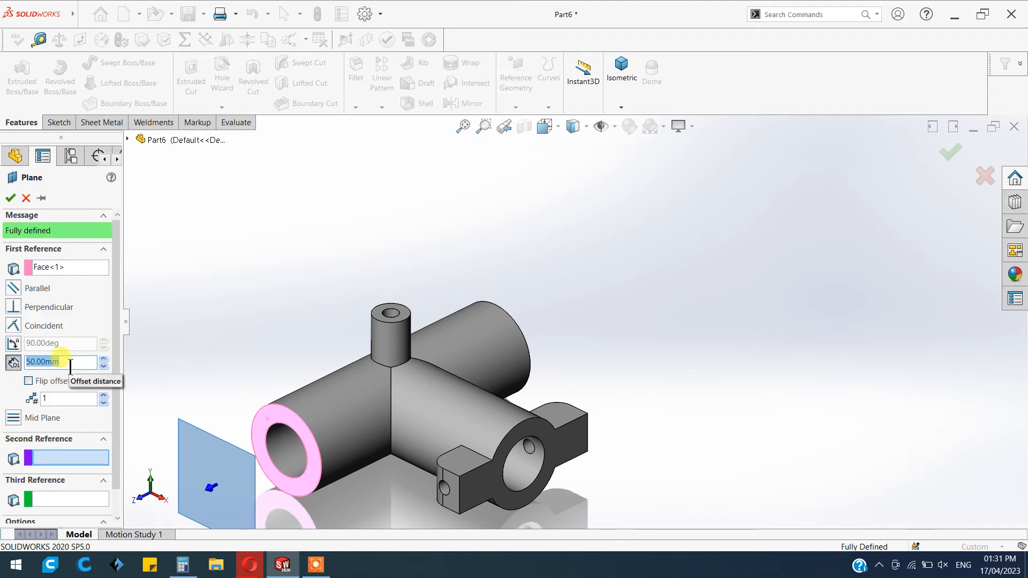
text(20)
key(Return)
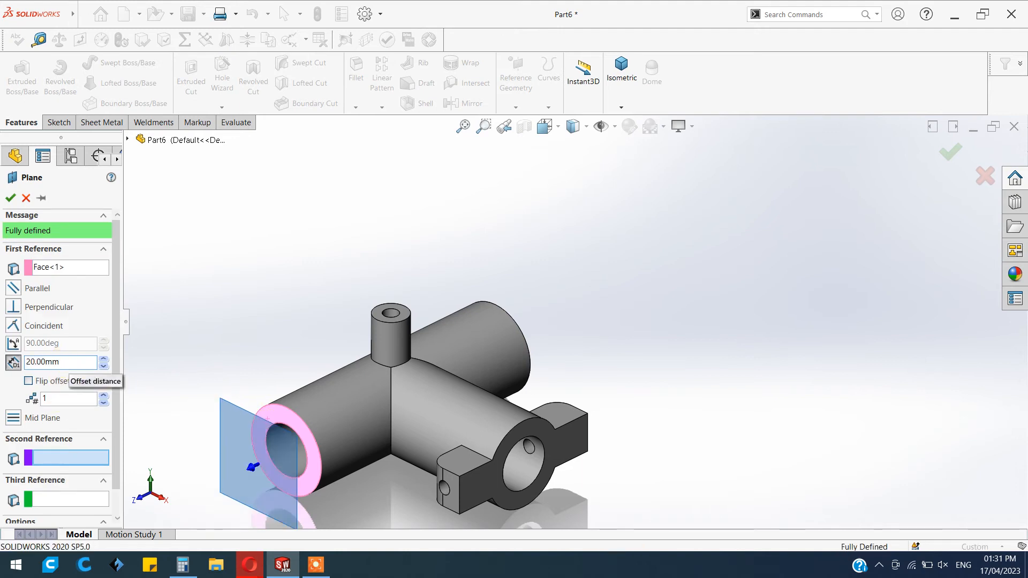
click(29, 381)
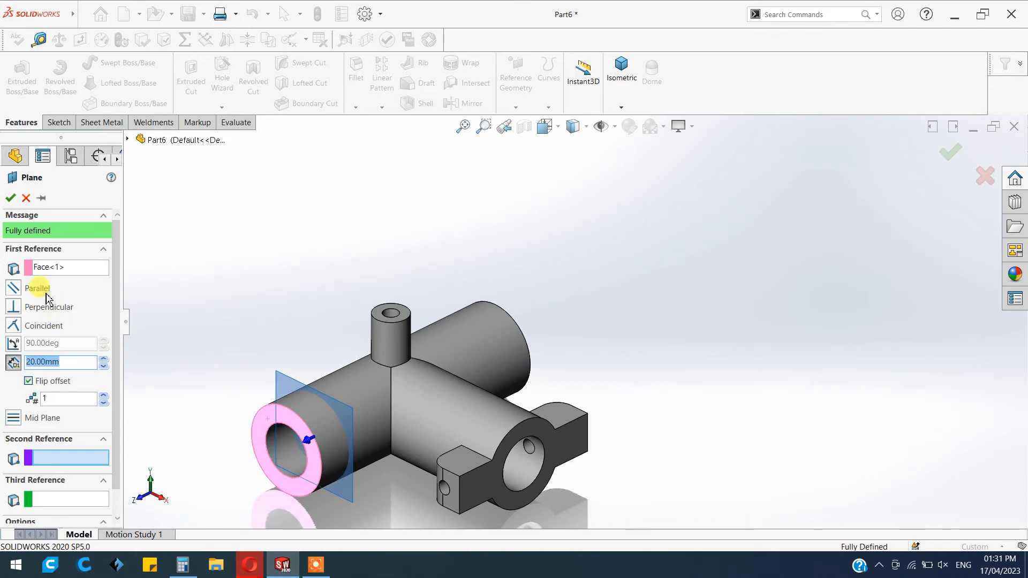
click(10, 205)
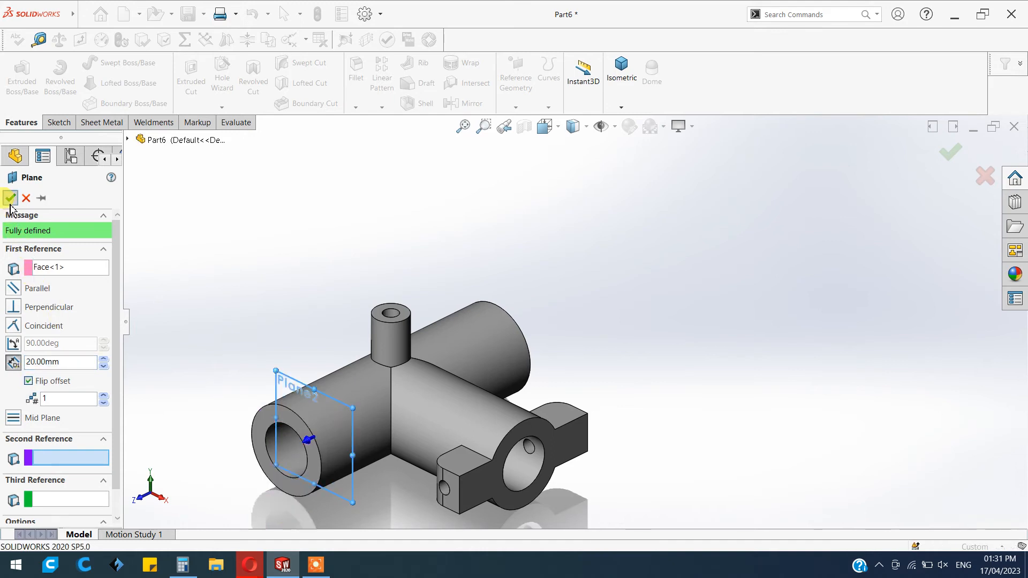
Step: Enlarge the new plane's displayed border well beyond the pipe, upward and away from the branch
key(ctrl+8)
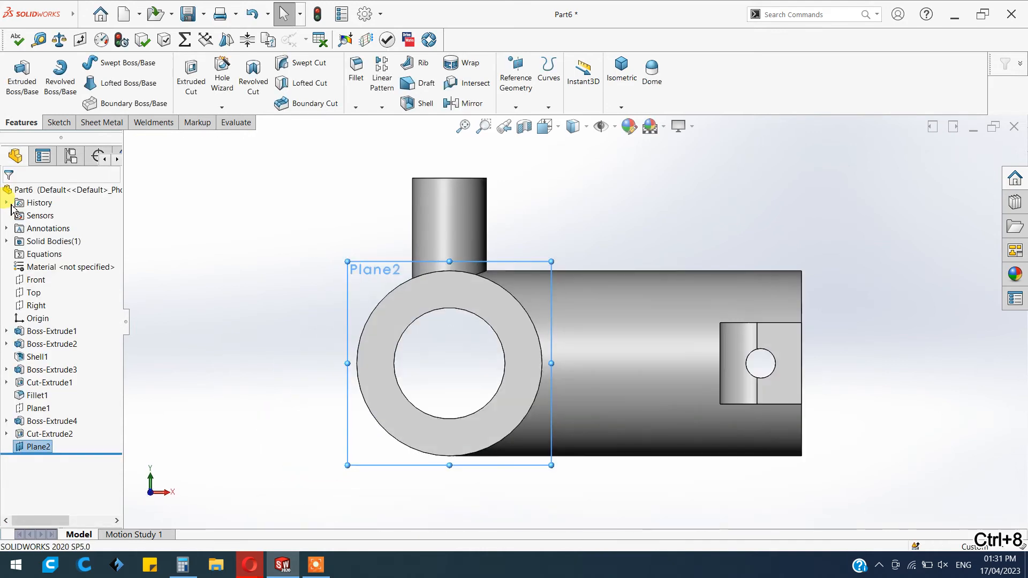
scroll(574, 322, up, 4)
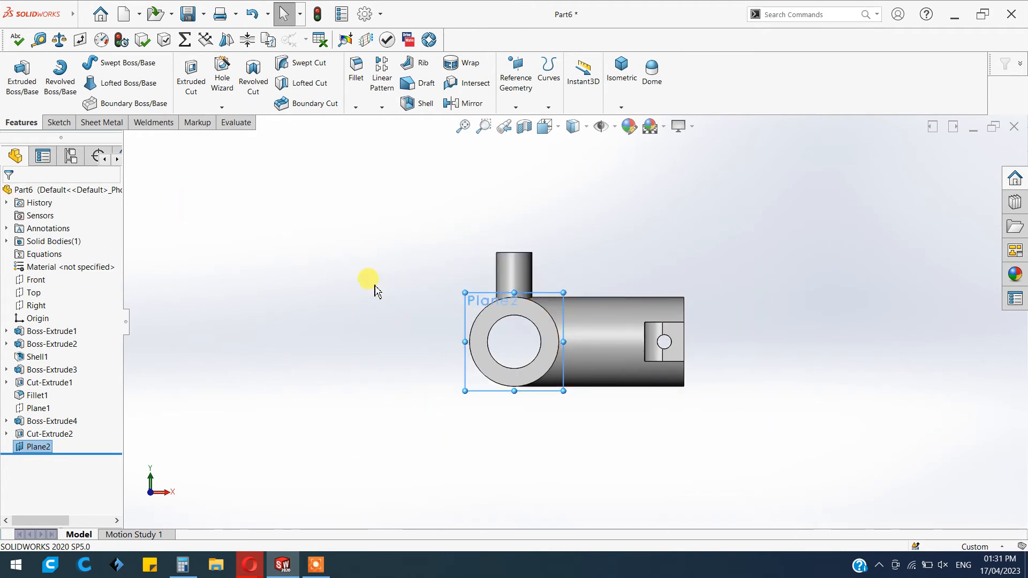
drag(465, 294, 104, 116)
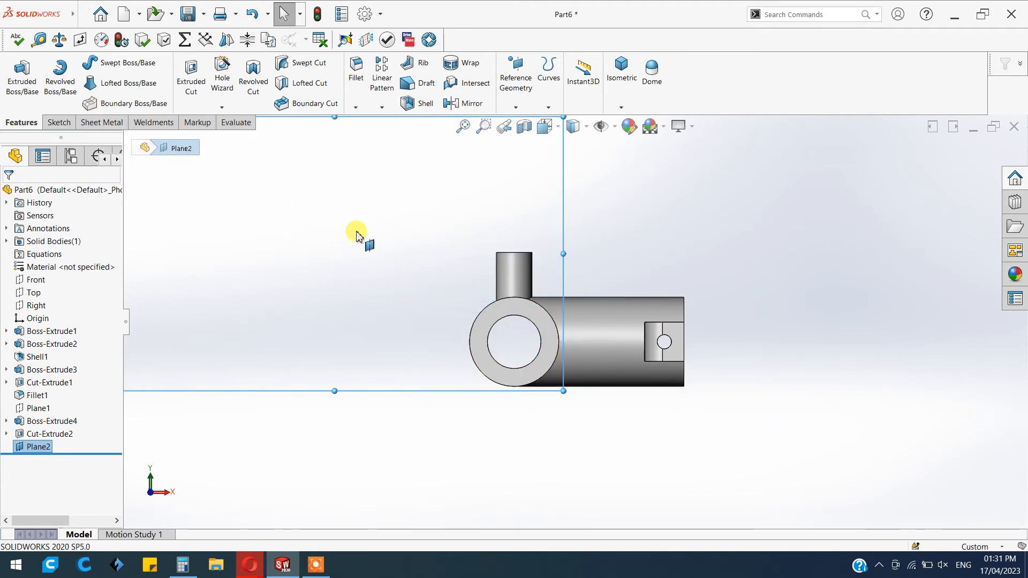
Step: Start a sketch on the new plane and convert the pipe end's outer circular edge into it
click(55, 125)
click(15, 75)
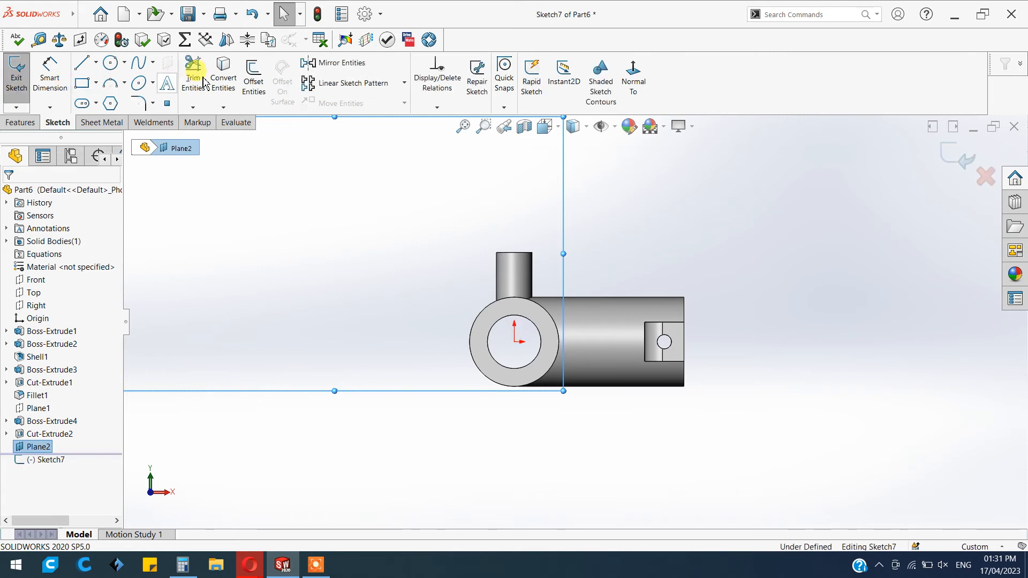
click(229, 88)
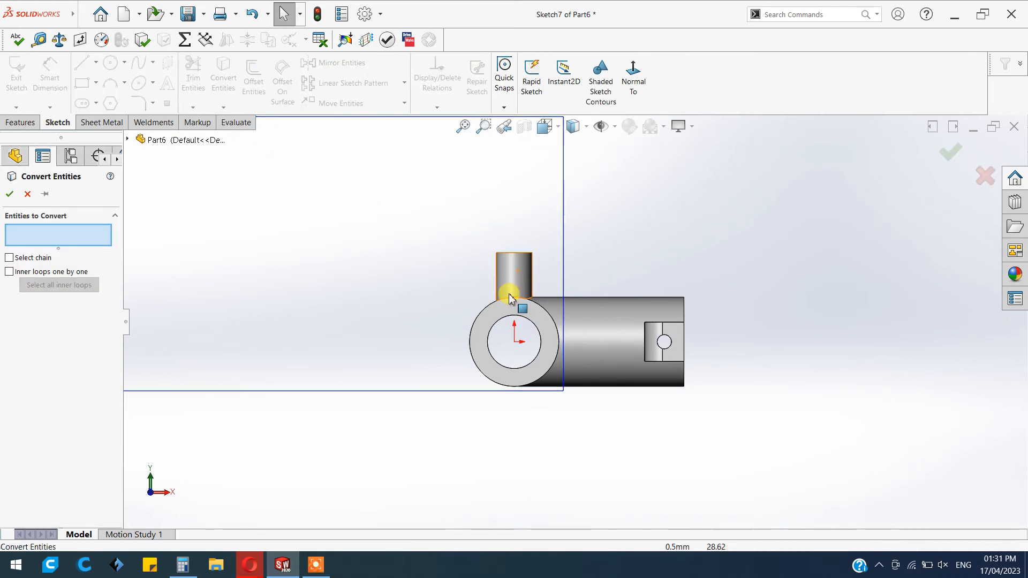
click(497, 309)
click(11, 193)
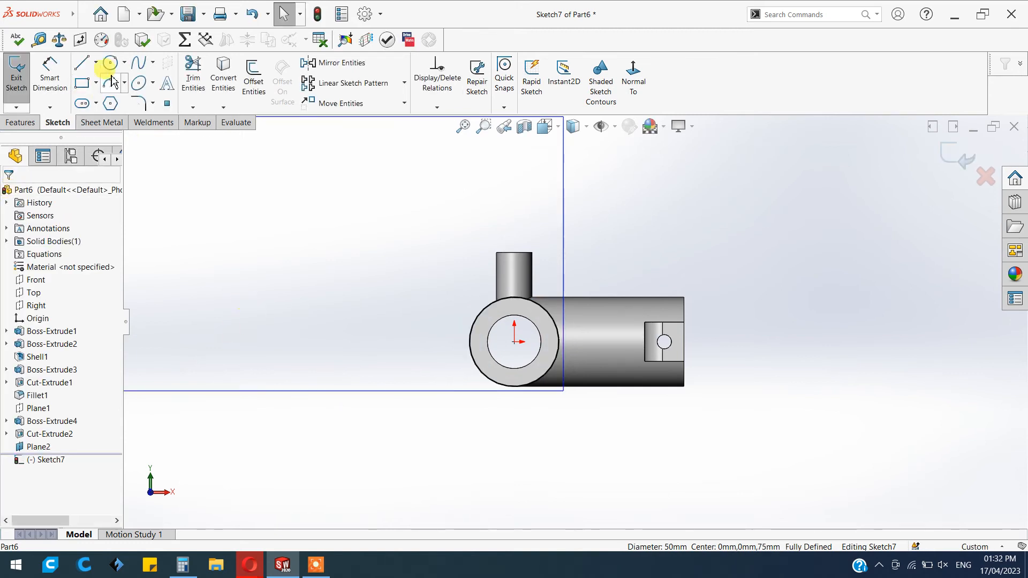
Step: Draw a 25 mm horizontal centerline from the origin to the converted circle on the side opposite the branch
click(96, 62)
click(109, 92)
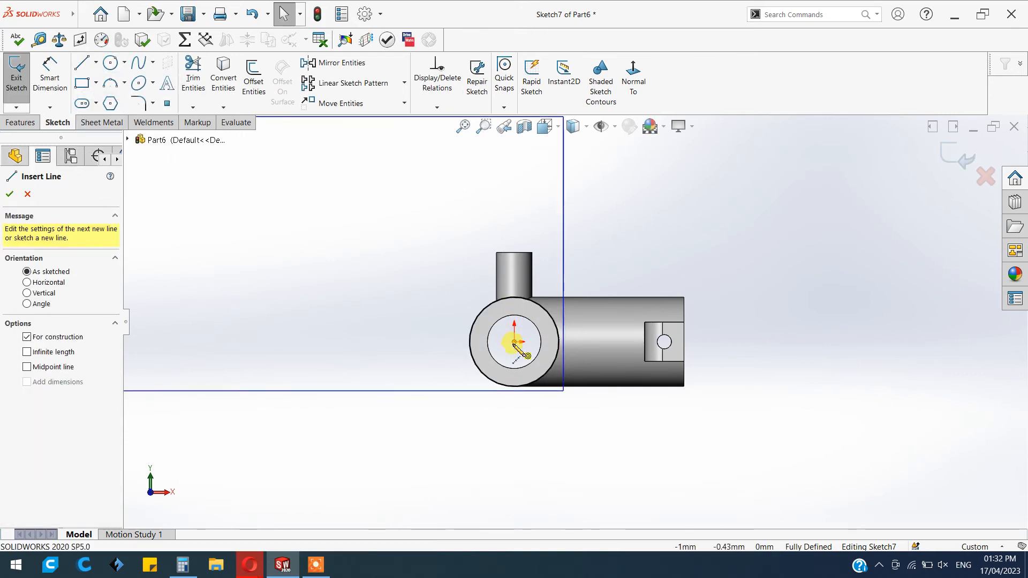
click(470, 342)
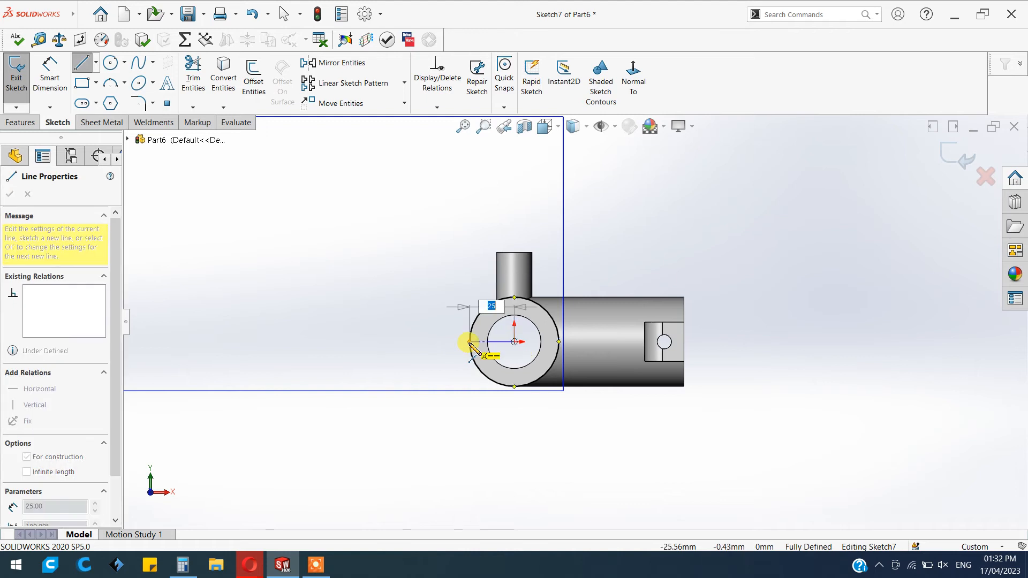
key(Escape)
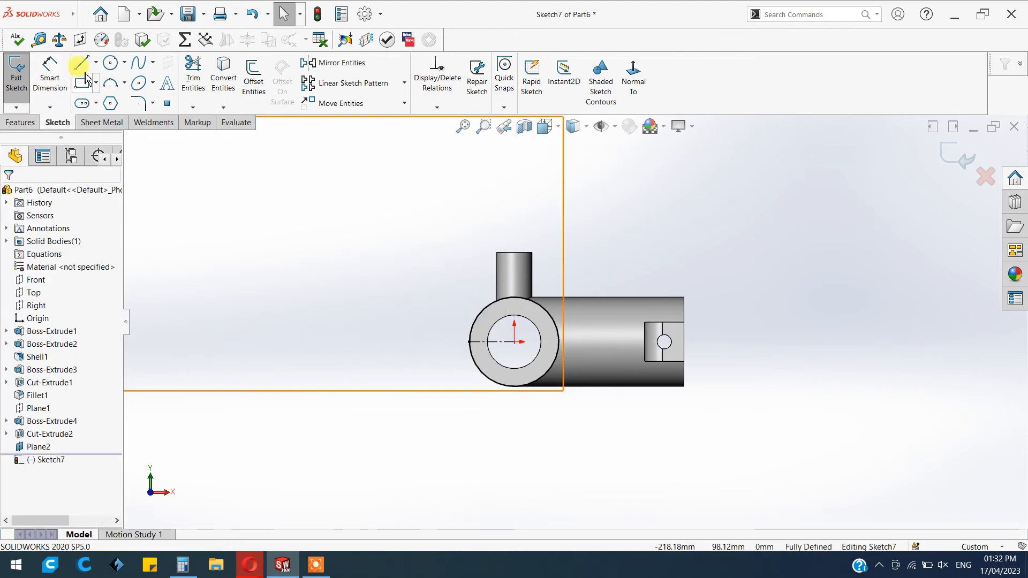
Step: Draw a long slanted centerline from the origin, running upward and away from the branch, past the vertical boss
click(96, 63)
click(98, 96)
click(516, 343)
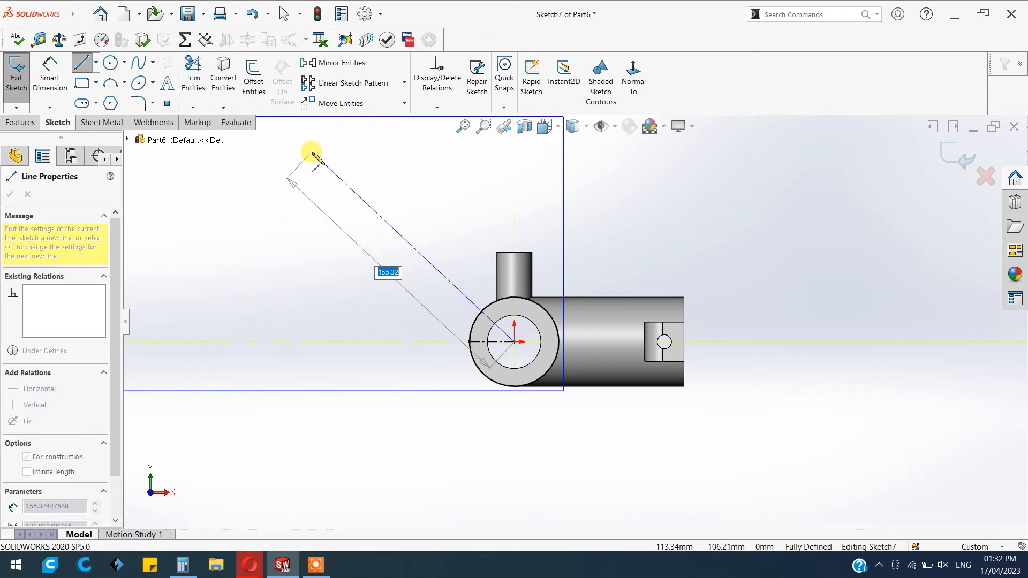
click(343, 146)
key(Escape)
key(Escape)
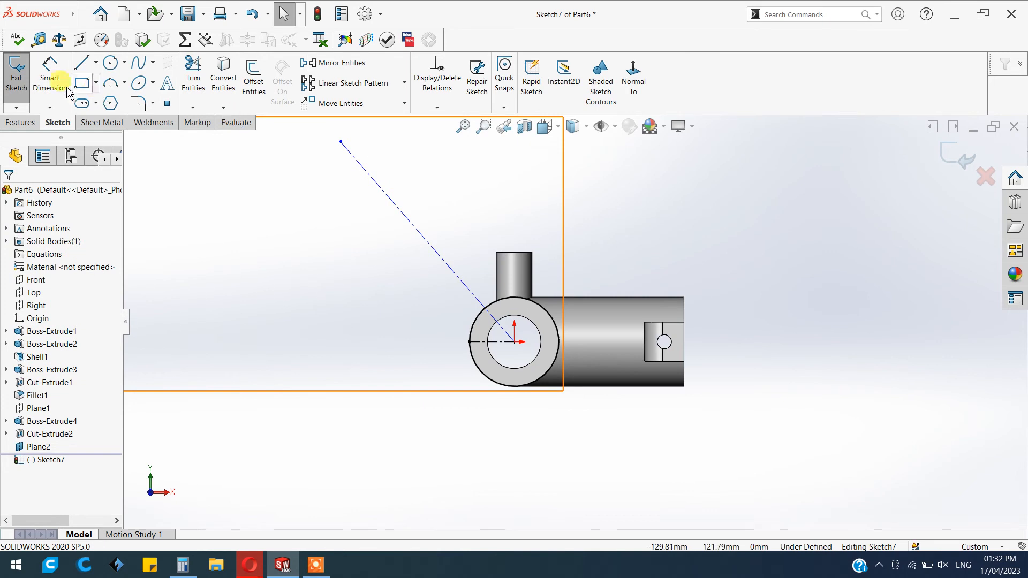
Step: Dimension the angle between the horizontal and slanted centerlines as 45 degrees
key(d)
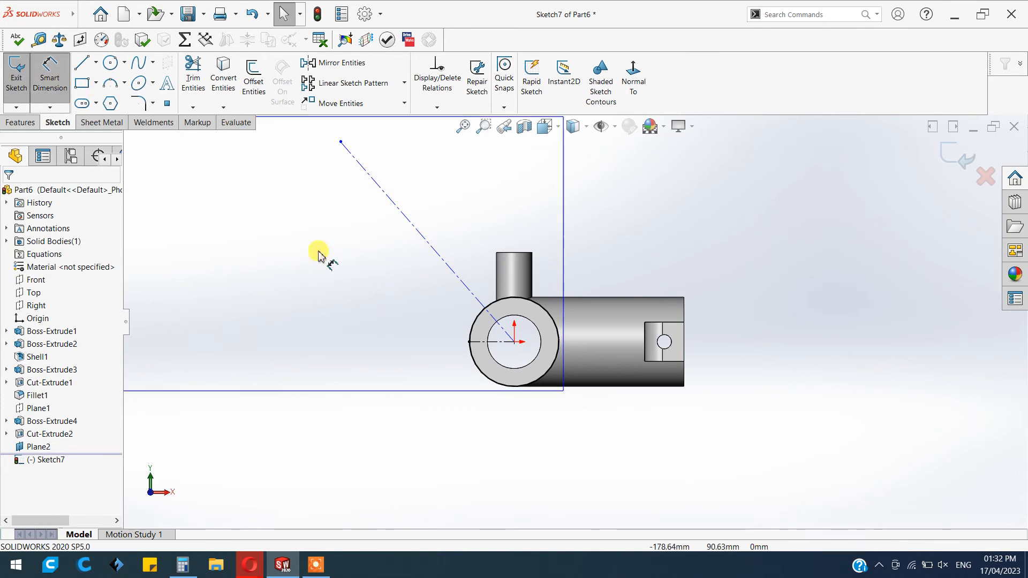
click(477, 304)
click(484, 344)
click(484, 336)
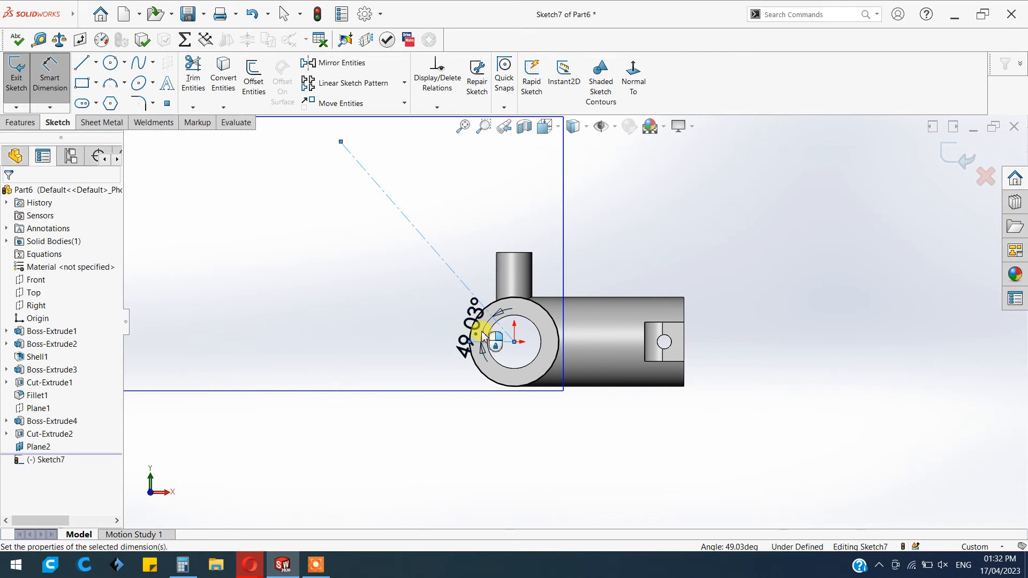
key(Return)
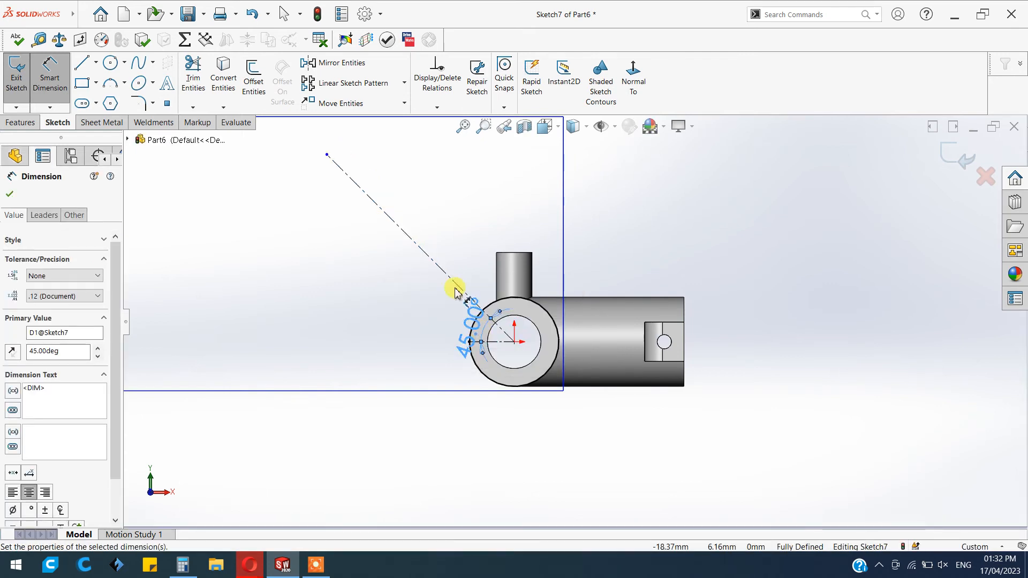
Step: Dimension the slanted centerline's length as 150 mm
click(429, 256)
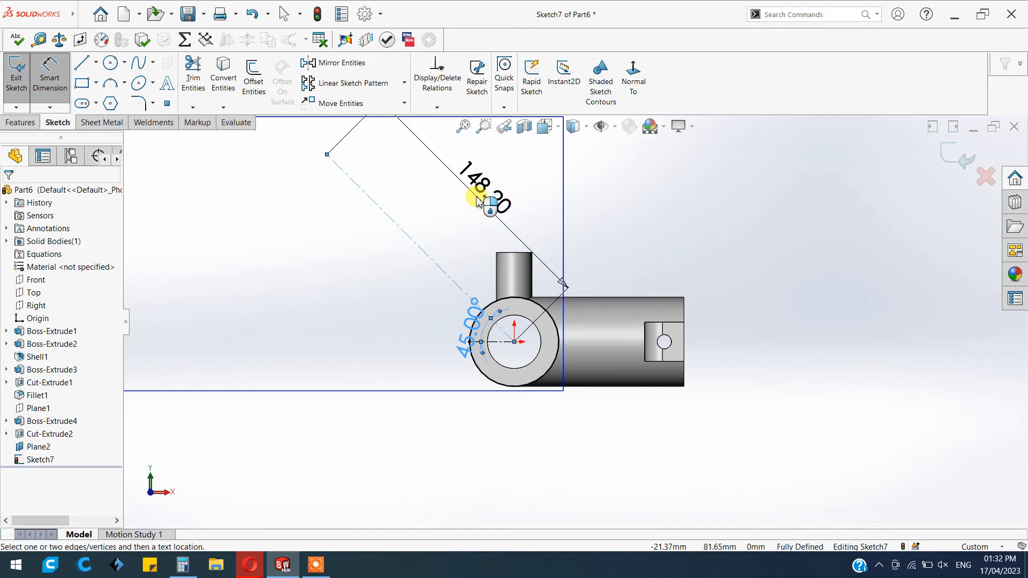
click(479, 201)
text(150)
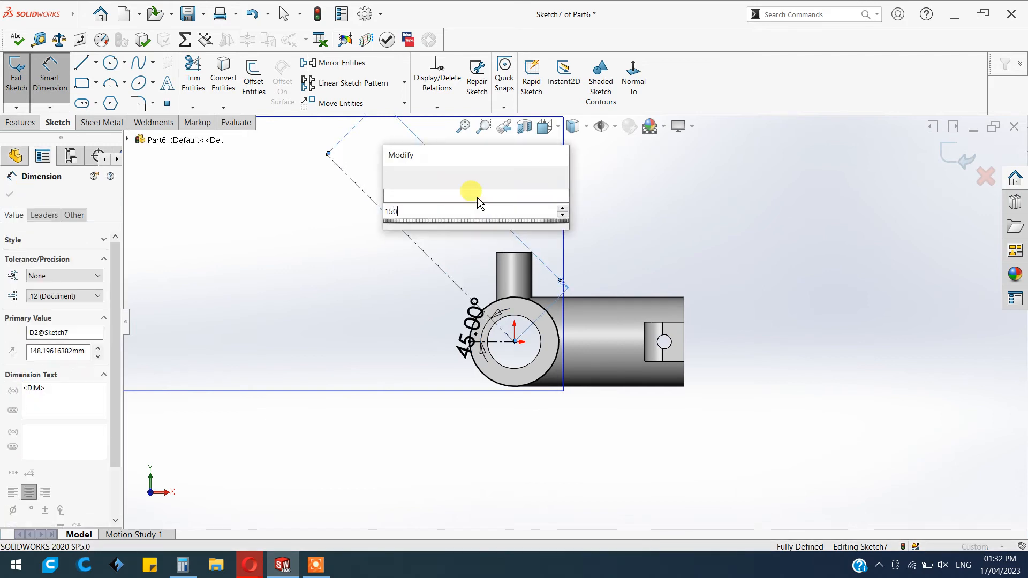
key(Return)
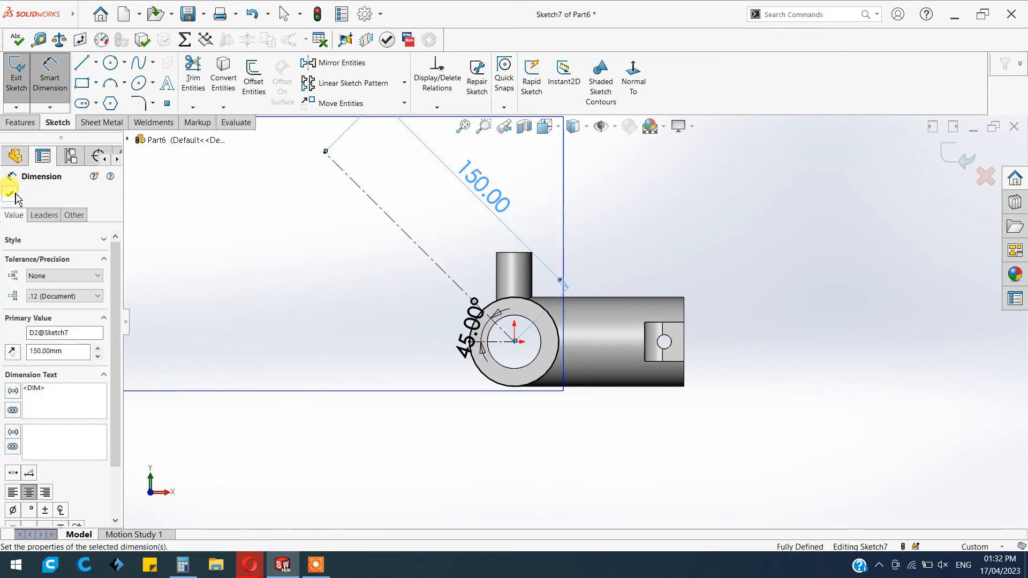
click(15, 196)
Step: Draw a 25 mm diameter circle centered on the upper end of the slanted centerline
click(114, 68)
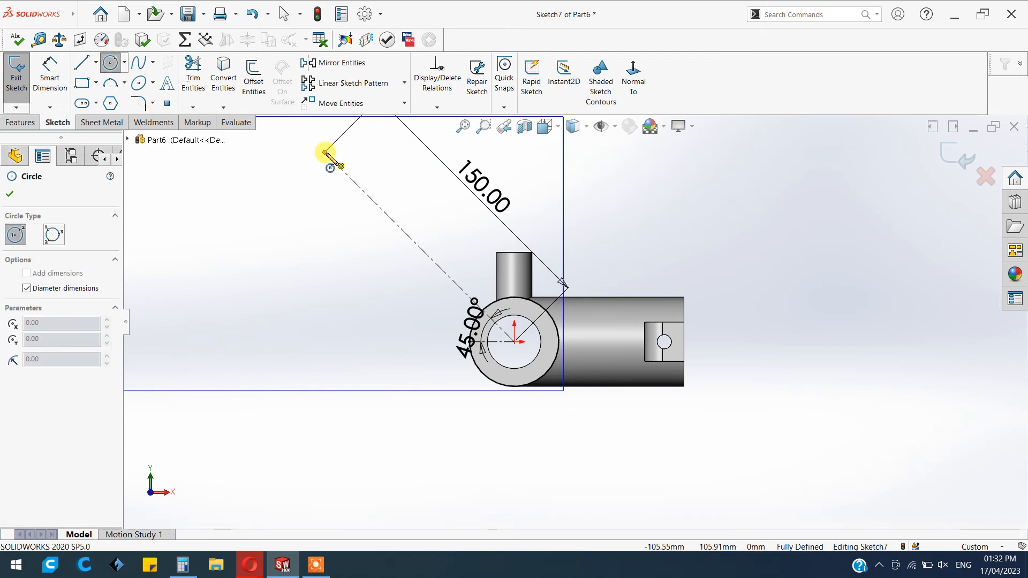
click(325, 152)
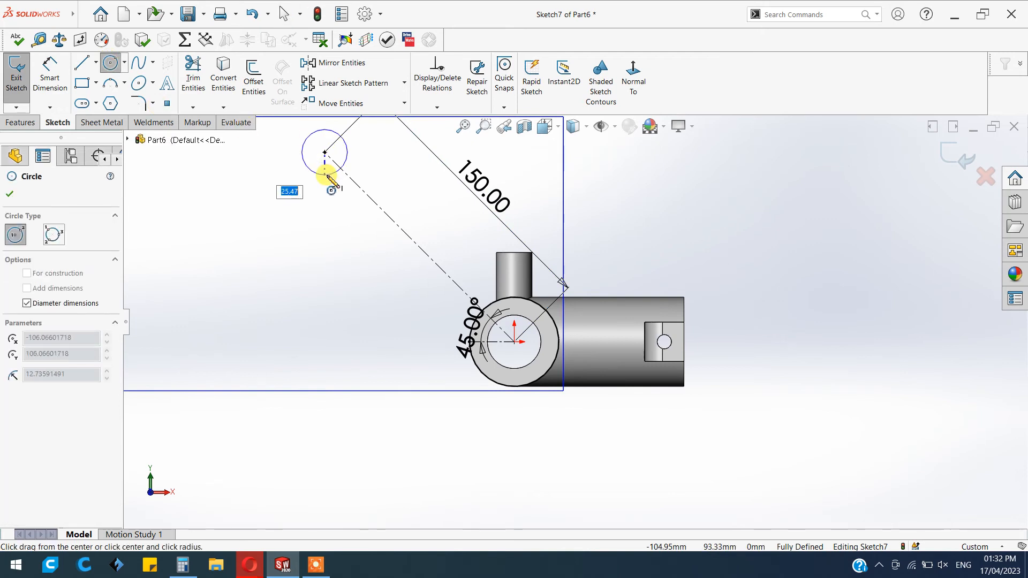
text(25)
key(Return)
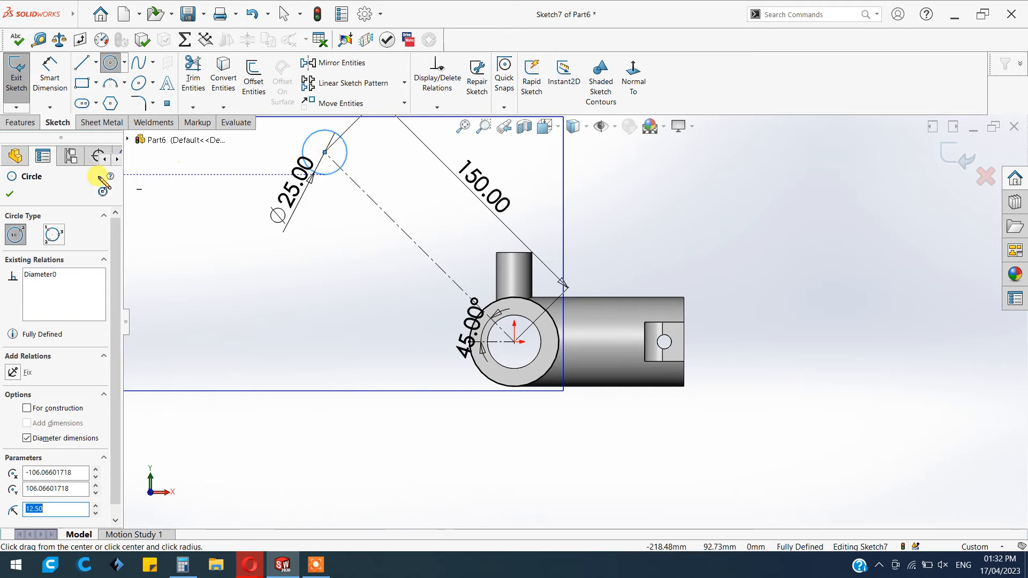
click(9, 193)
Step: Draw a line tangent to the 25 mm circle and the converted pipe circle, on the side away from the vertical boss
click(93, 69)
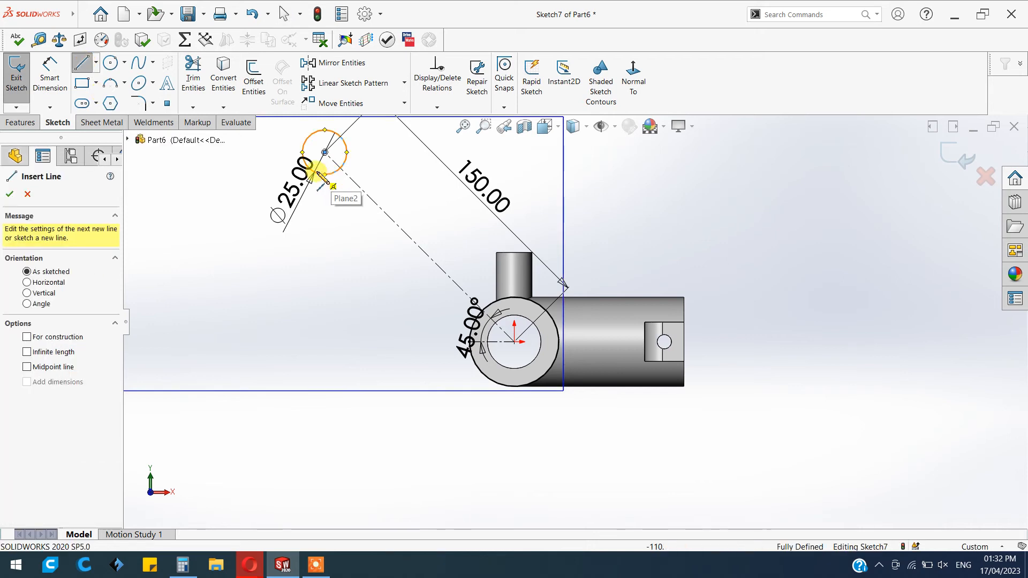
drag(312, 174, 481, 370)
key(Escape)
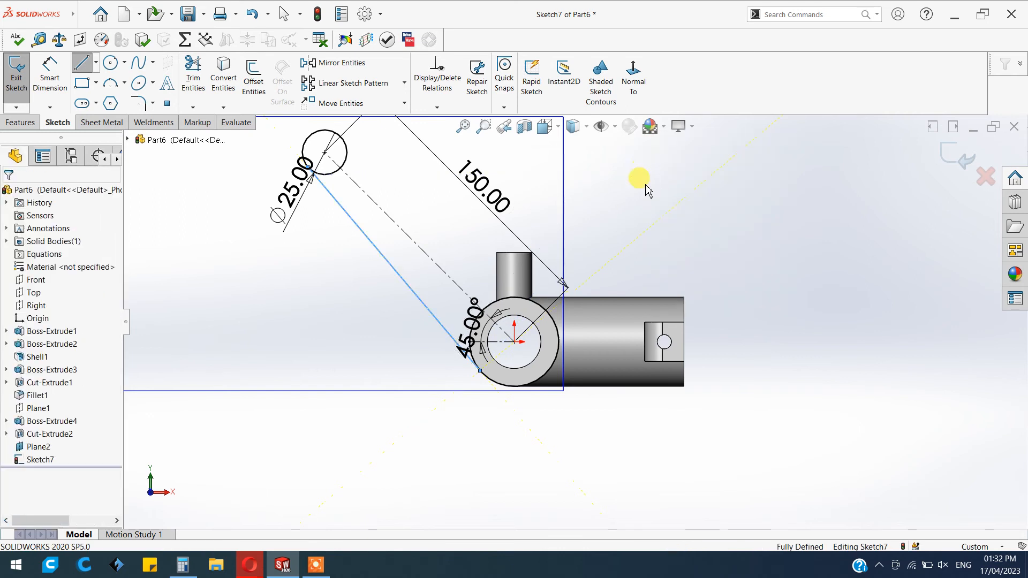
Step: Move the 25 mm circle's diameter dimension outward, clear of the new tangent line
scroll(620, 218, down, 2)
drag(248, 175, 214, 143)
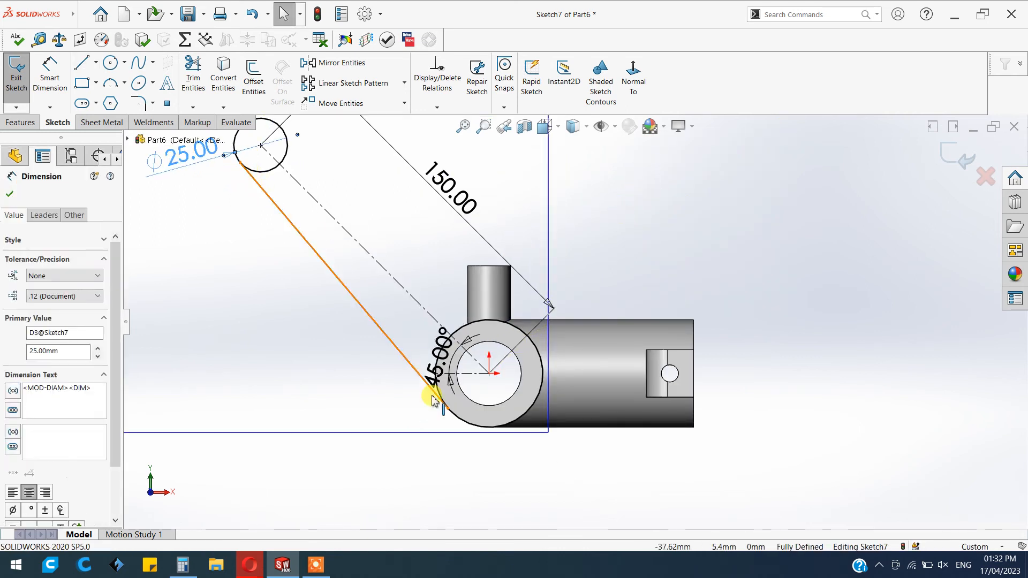
key(Escape)
Step: Examine the sketch relations between the tangent line and the two circles at both of its ends
click(450, 413)
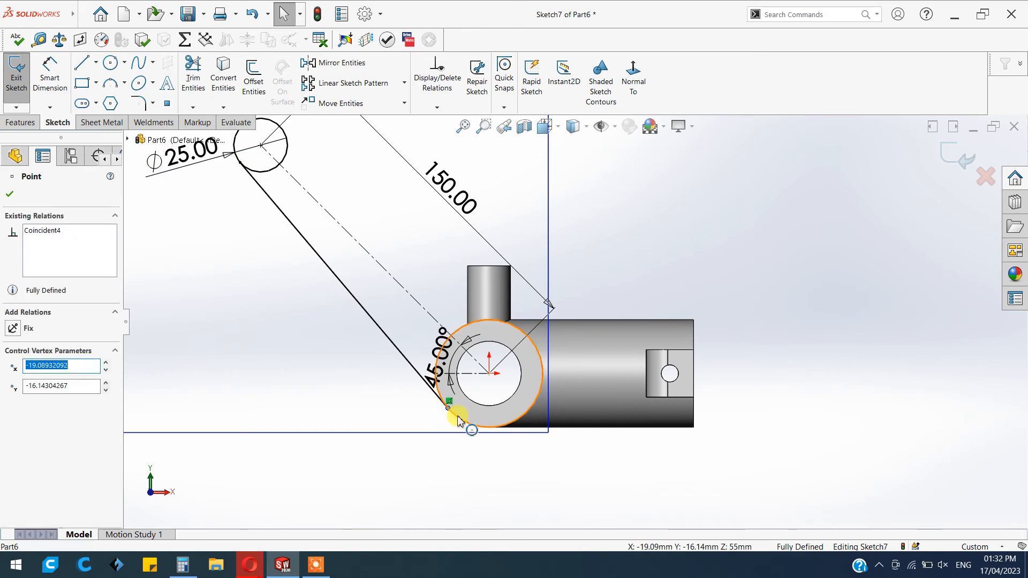
click(458, 423)
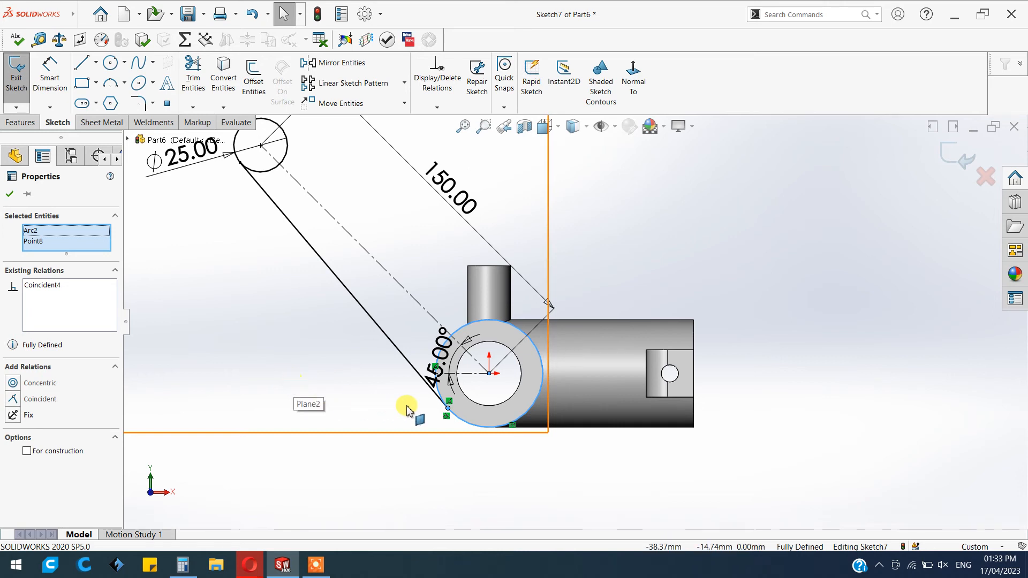
key(Escape)
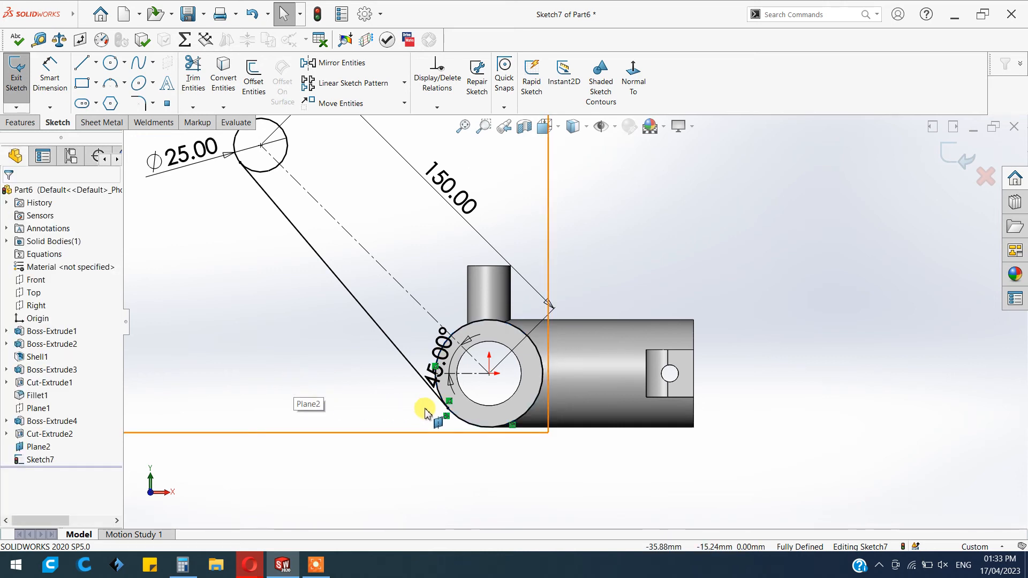
click(453, 416)
click(447, 416)
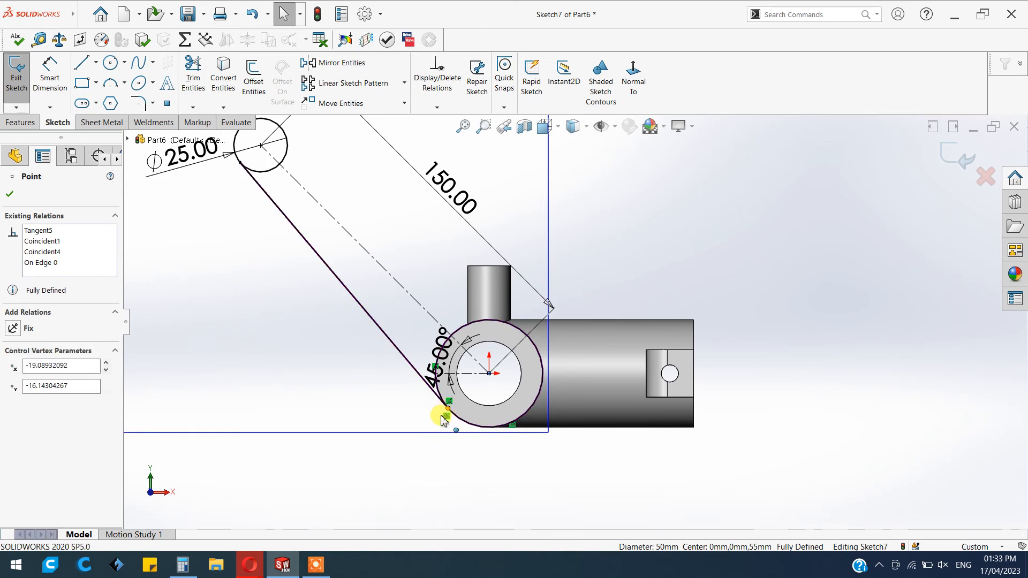
ctrl+click(453, 421)
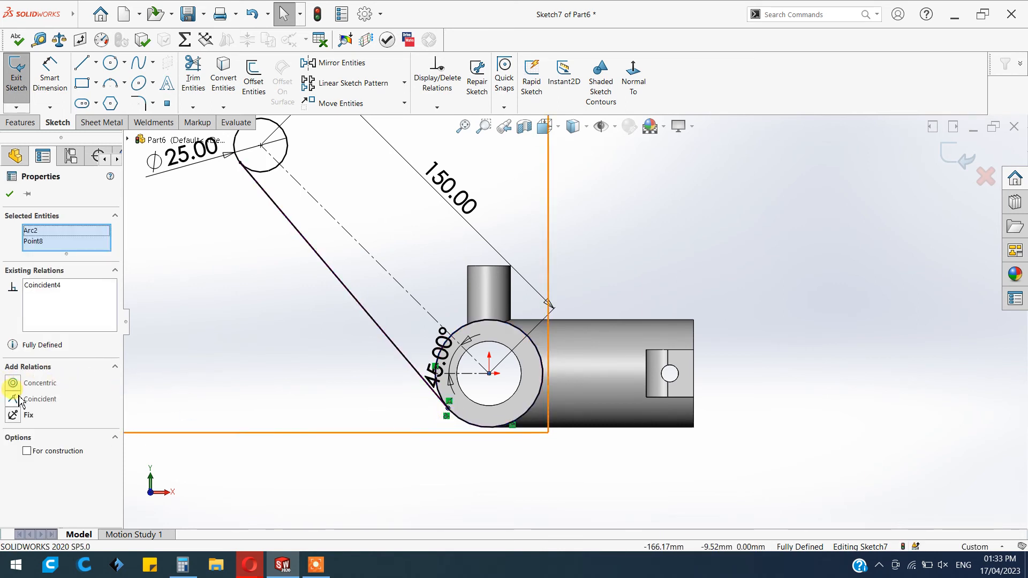
click(380, 386)
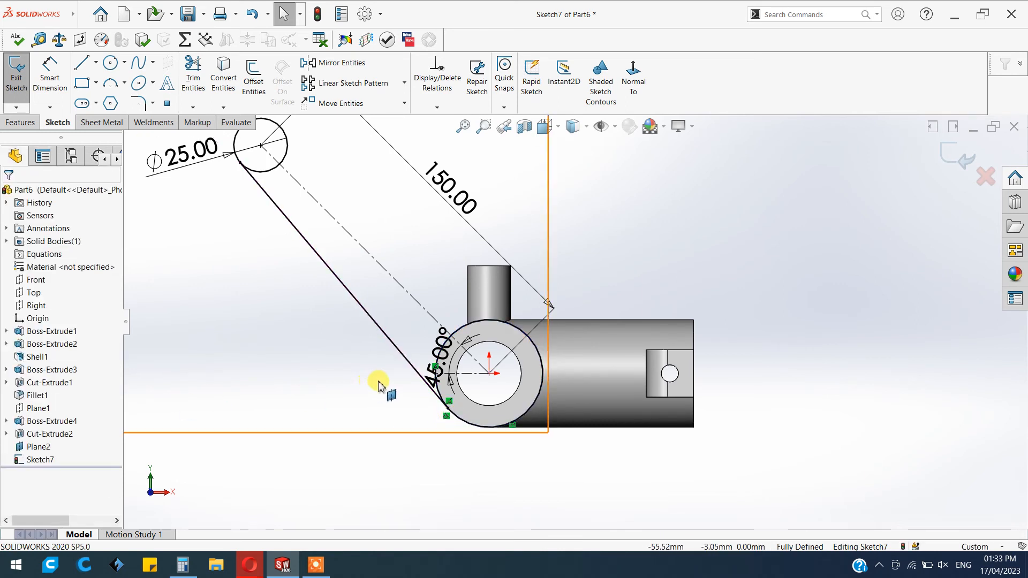
click(411, 365)
ctrl+click(462, 423)
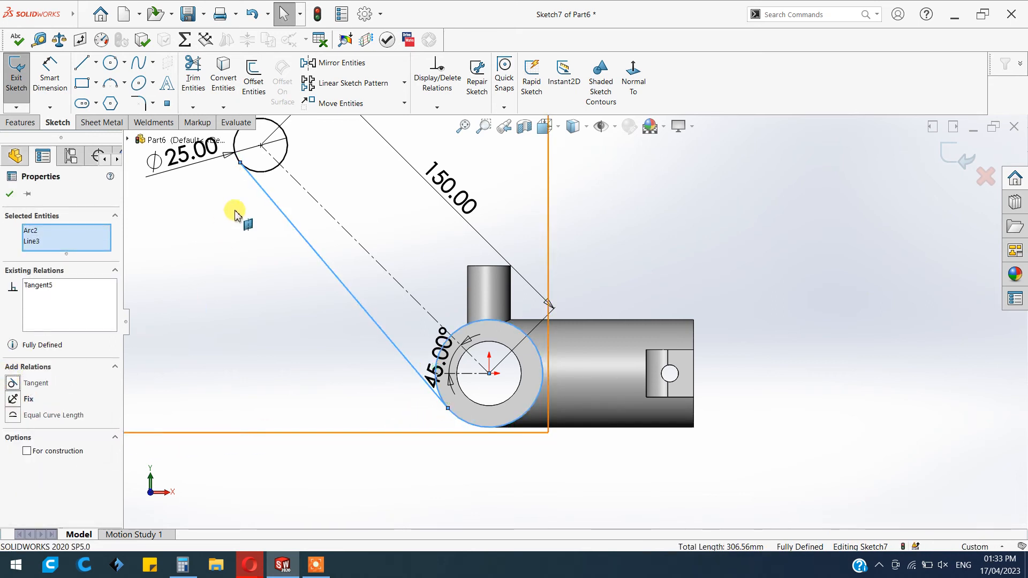
click(277, 181)
scroll(277, 181, down, 3)
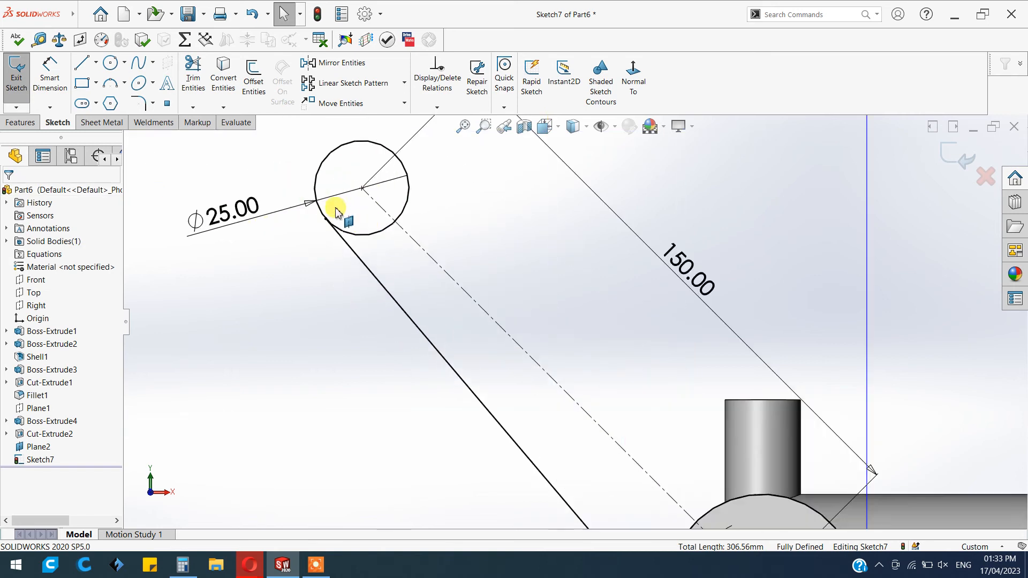
click(367, 270)
click(360, 236)
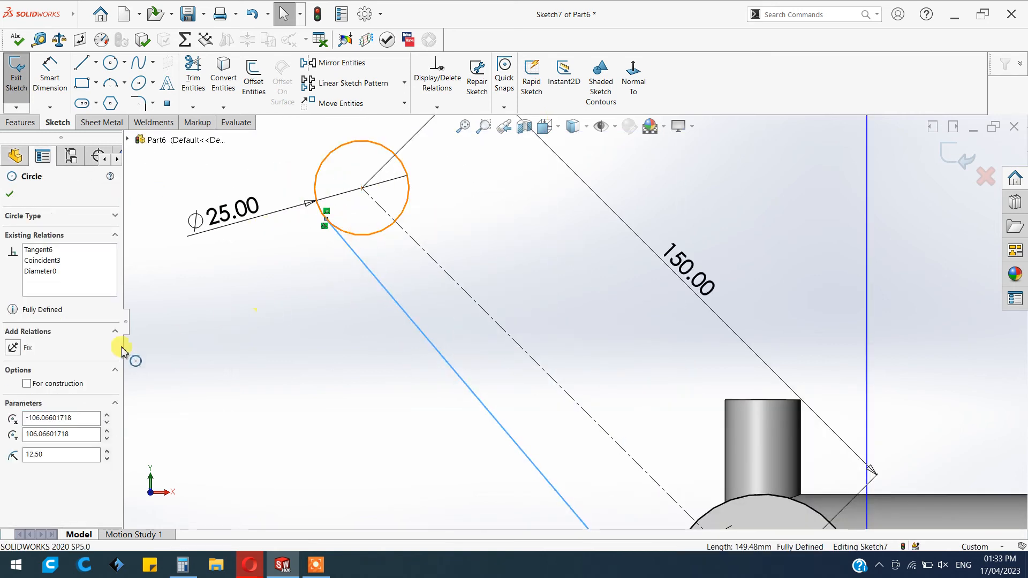
click(10, 195)
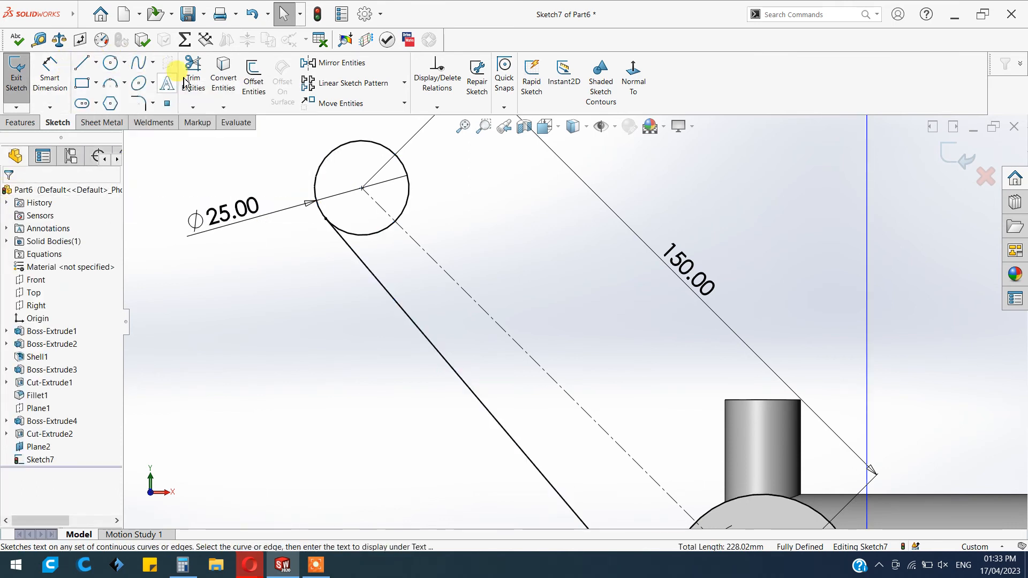
Step: Mirror the tangent line about the slanted centerline
click(338, 63)
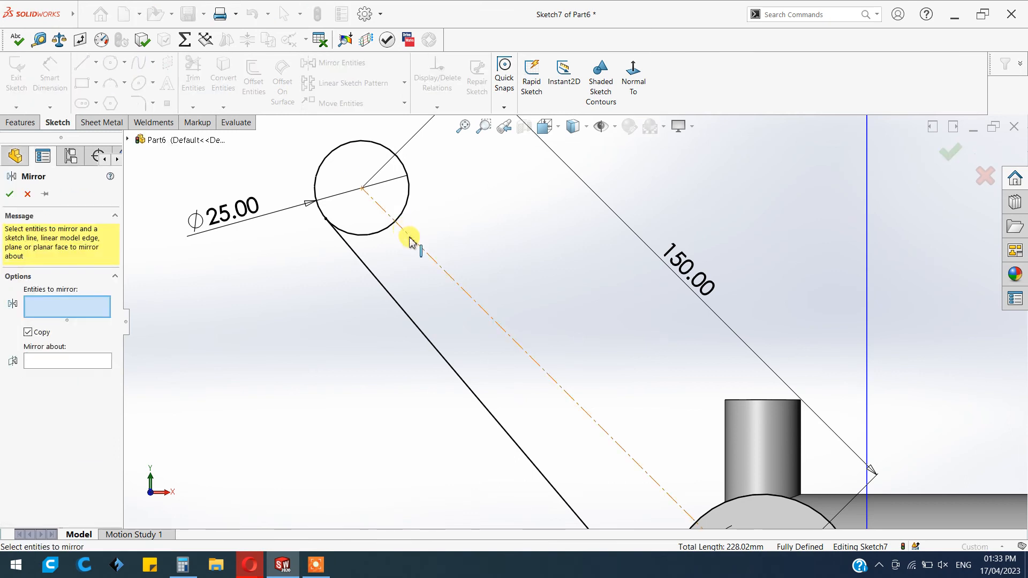
click(390, 294)
click(45, 361)
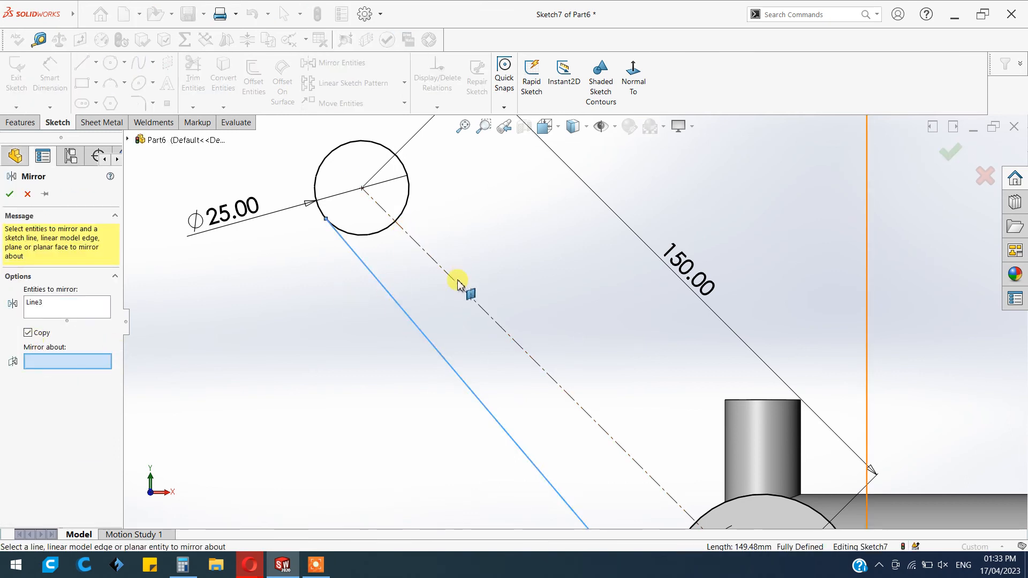
click(458, 283)
click(9, 194)
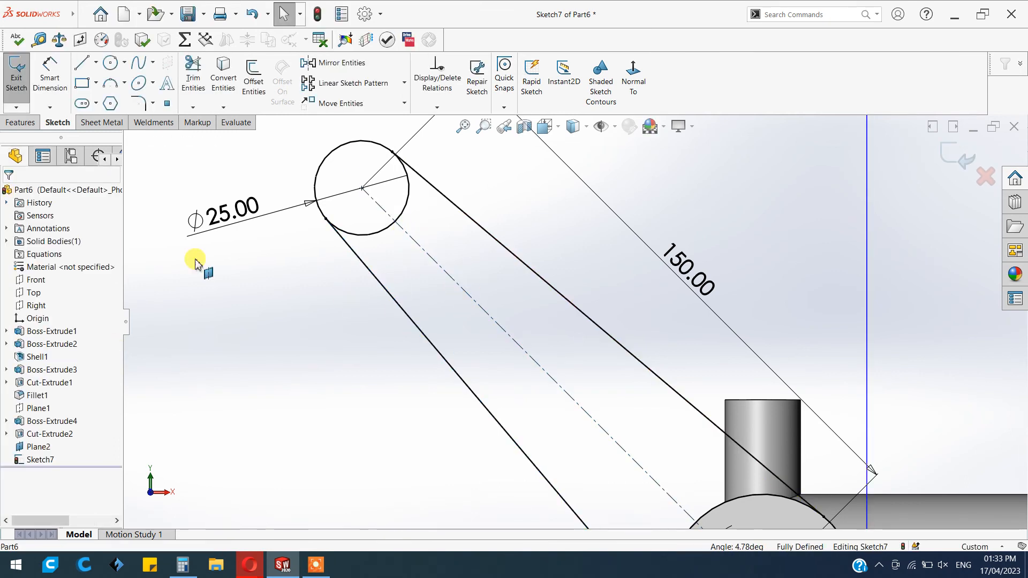
Step: Trim away the inner arc of the 25 mm circle between the two tangent lines, leaving the arm's rounded outer end
scroll(410, 309, up, 4)
scroll(538, 355, down, 1)
scroll(780, 372, down, 2)
scroll(779, 375, up, 3)
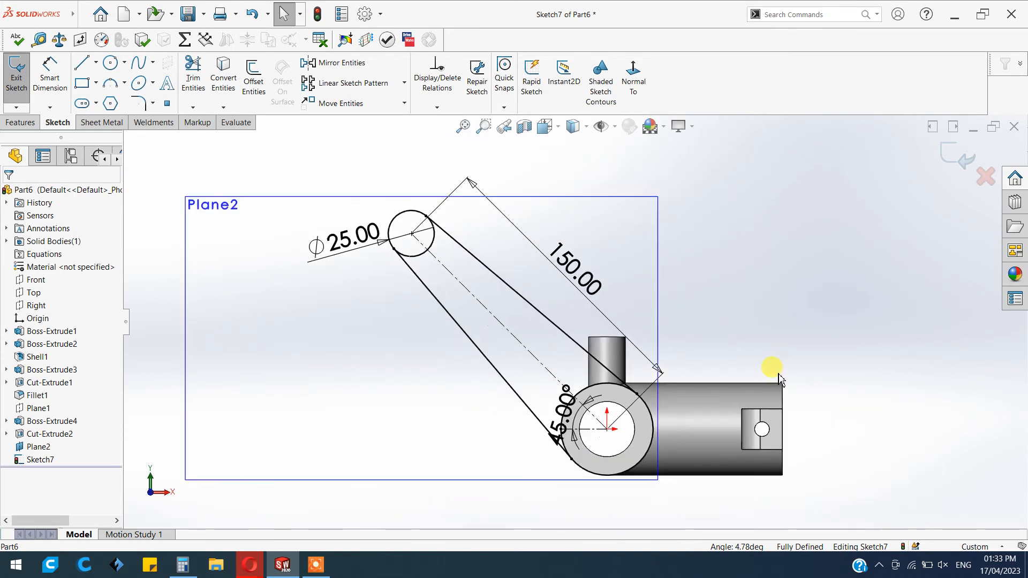
scroll(780, 378, down, 1)
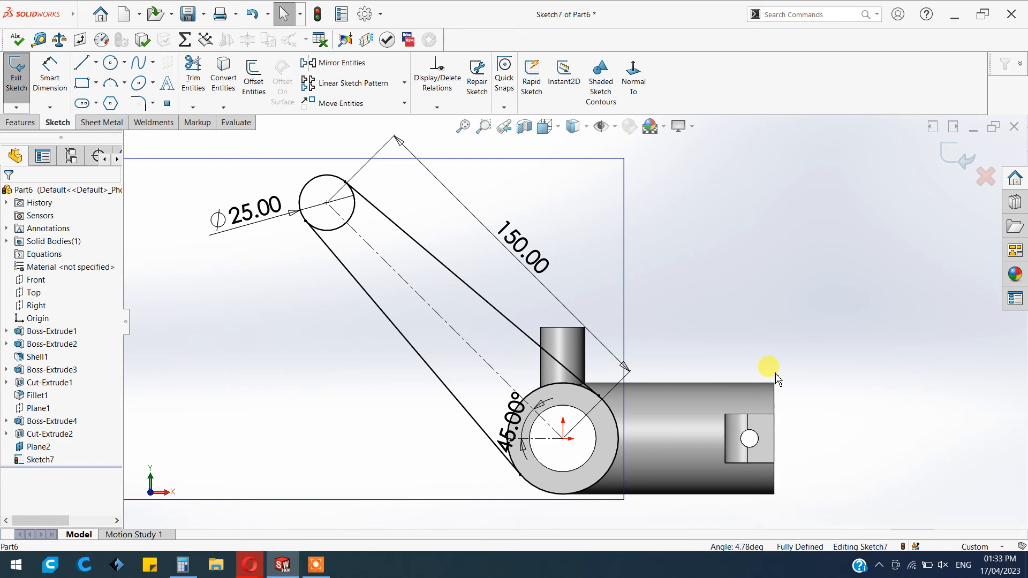
click(193, 72)
mouse_move(356, 225)
mouse_down()
mouse_move(344, 206)
mouse_move(356, 259)
mouse_move(331, 228)
mouse_up()
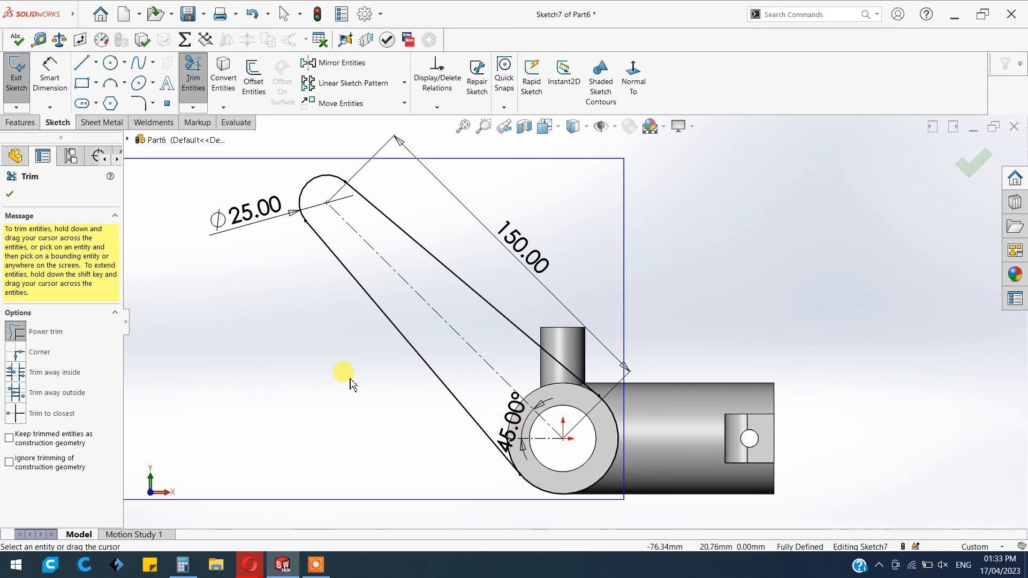
click(10, 196)
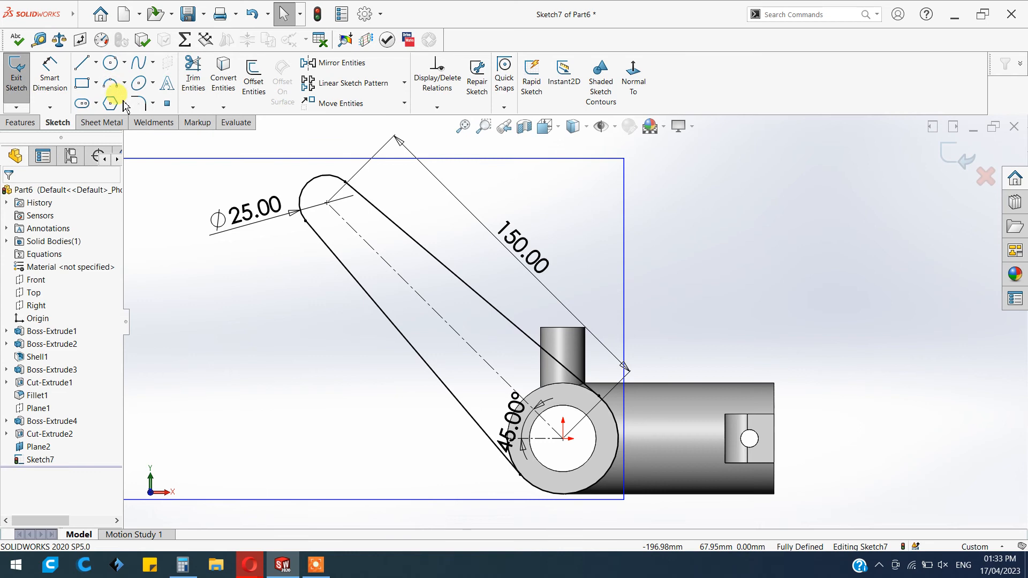
Step: Draw a straight slot along the slanted centerline from the end arc's center, about 93 mm between centers and about 12 mm wide
click(96, 107)
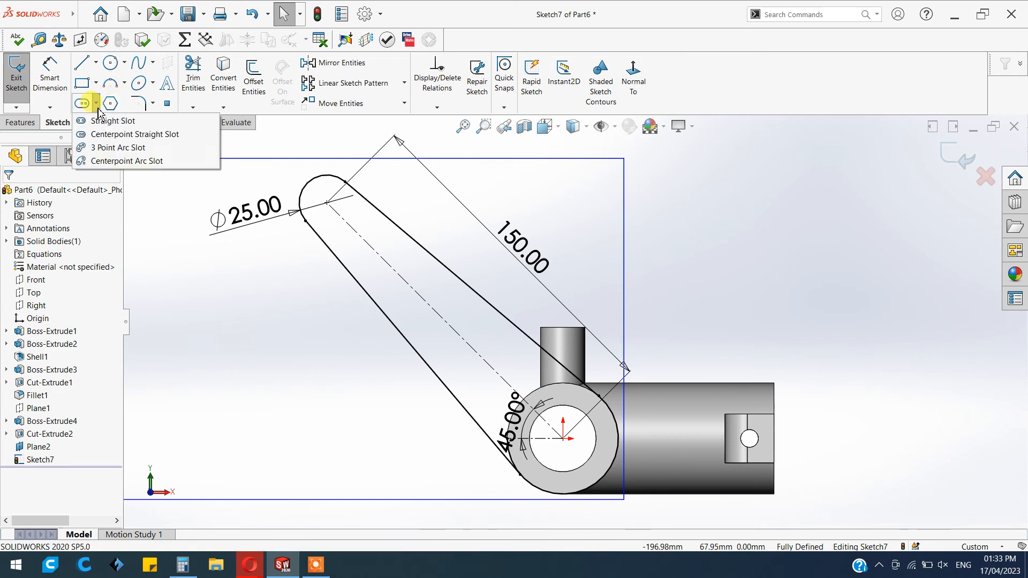
click(106, 121)
click(327, 202)
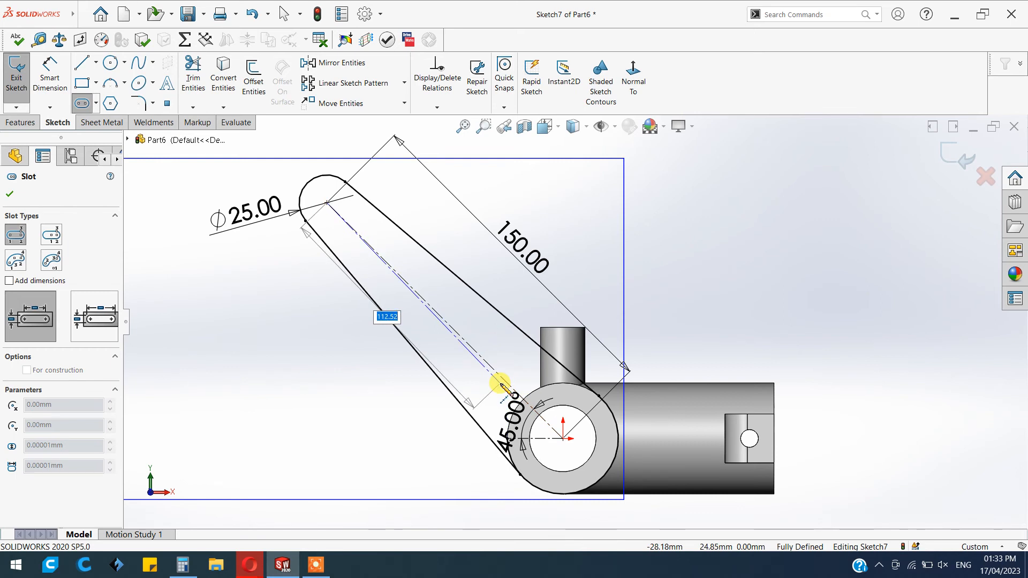
click(474, 350)
click(488, 351)
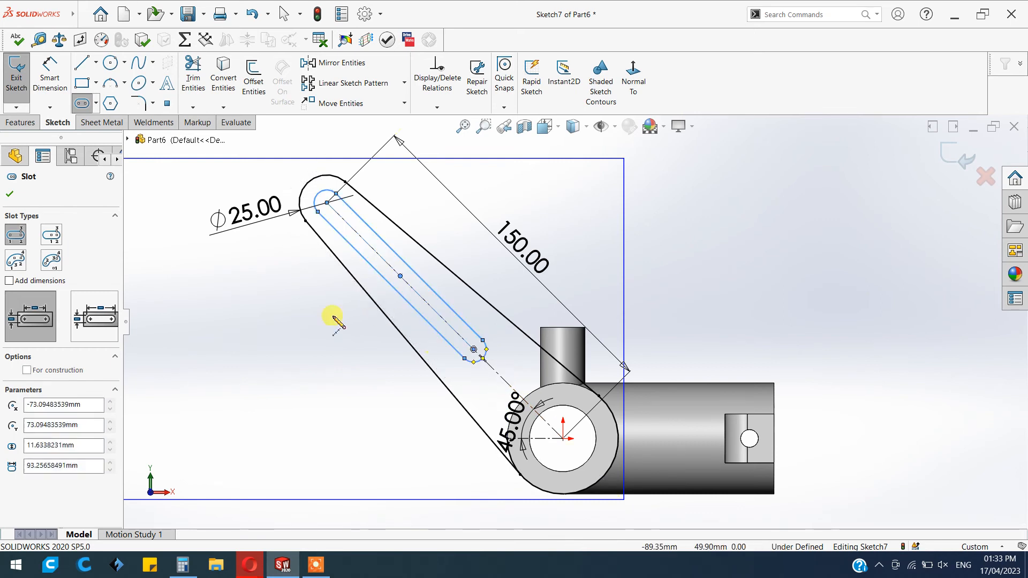
key(Escape)
Step: Dimension the slot's straight length between its end centers as 95 mm
click(39, 78)
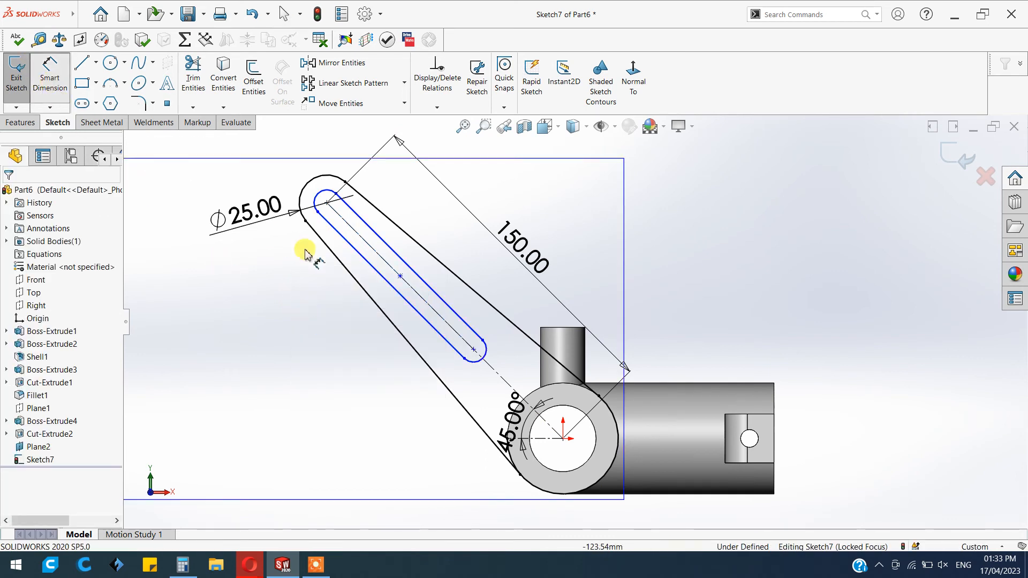
click(376, 244)
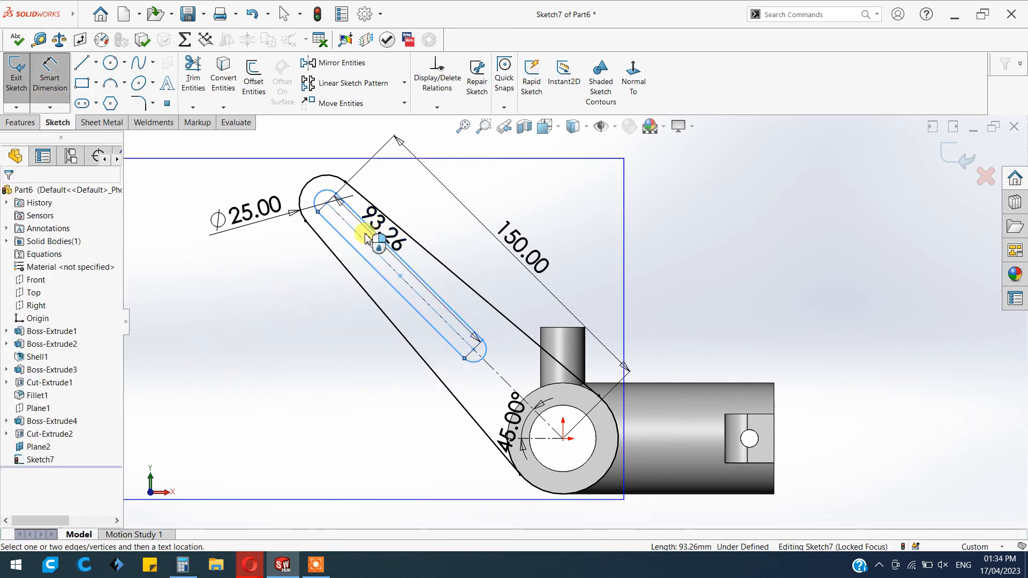
click(394, 241)
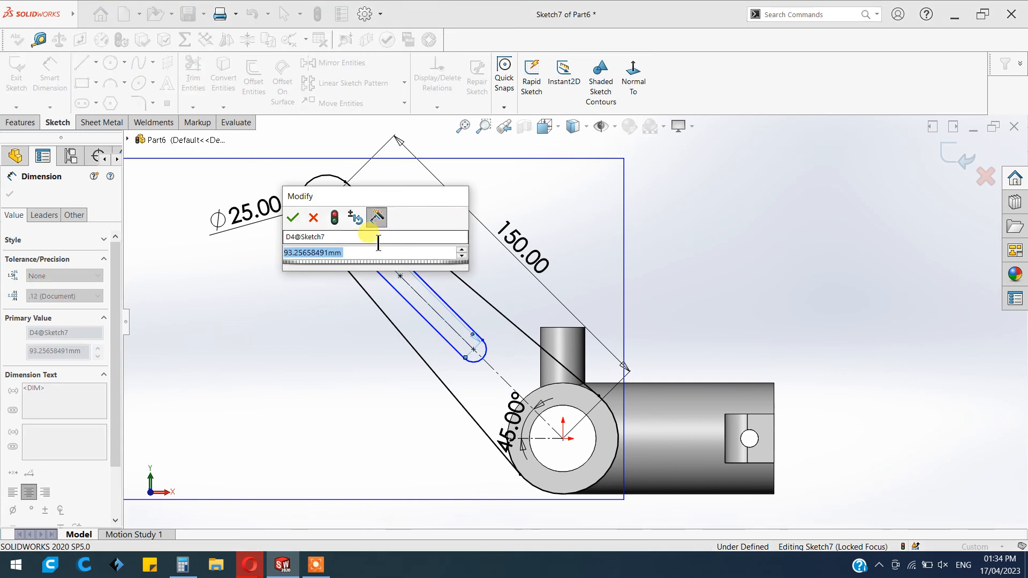
text(95)
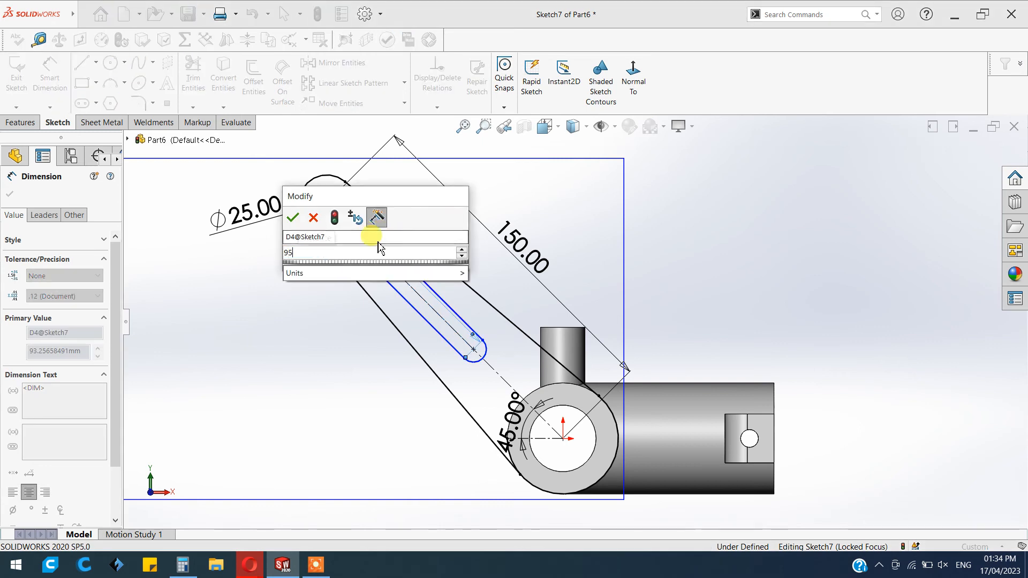
key(Return)
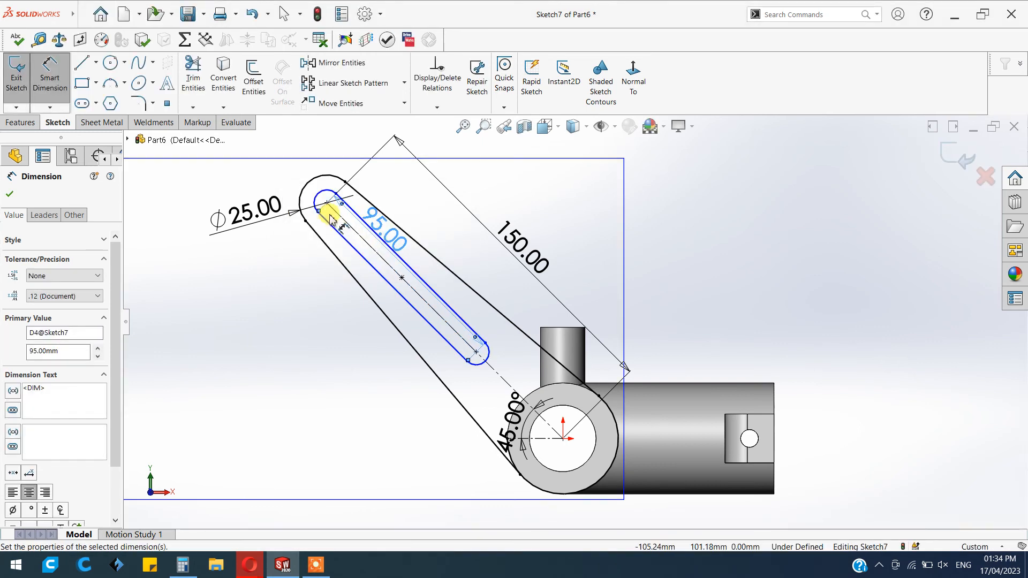
Step: Dimension the slot's rounded end with a 5 mm radius
click(321, 193)
click(304, 157)
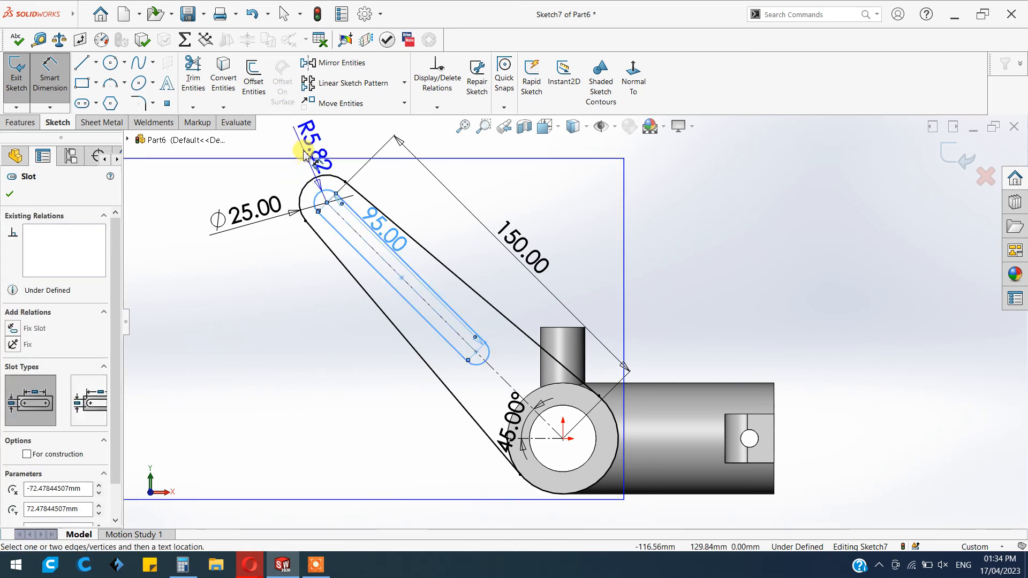
key(Return)
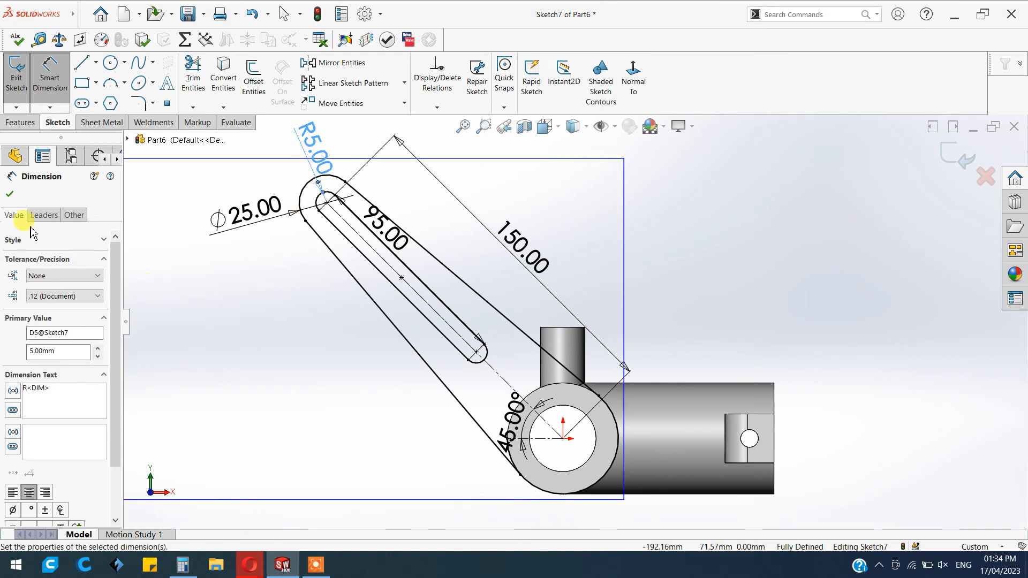
click(8, 198)
mouse_move(242, 310)
middle_down()
mouse_move(223, 328)
mouse_move(228, 339)
middle_up()
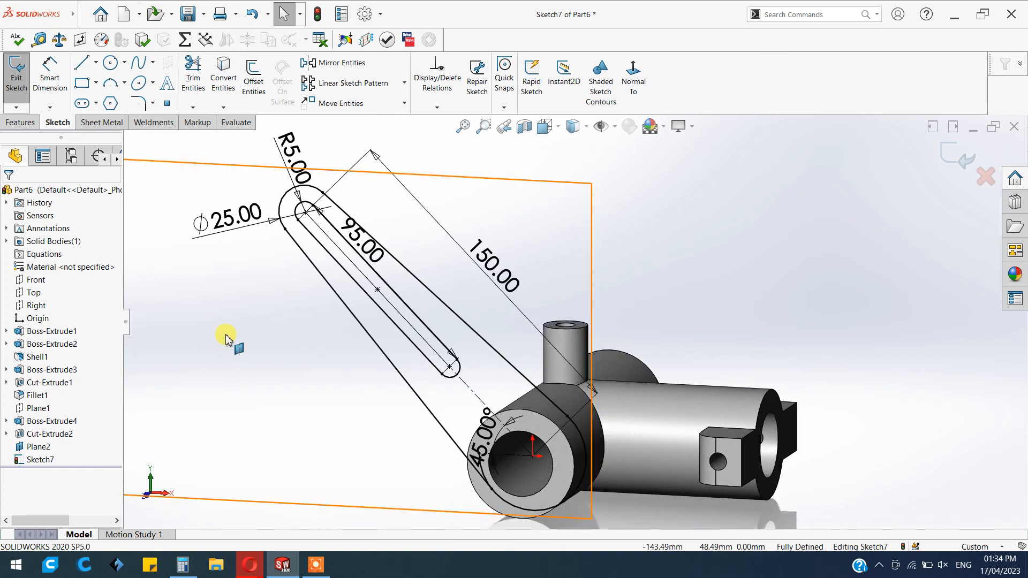
click(22, 122)
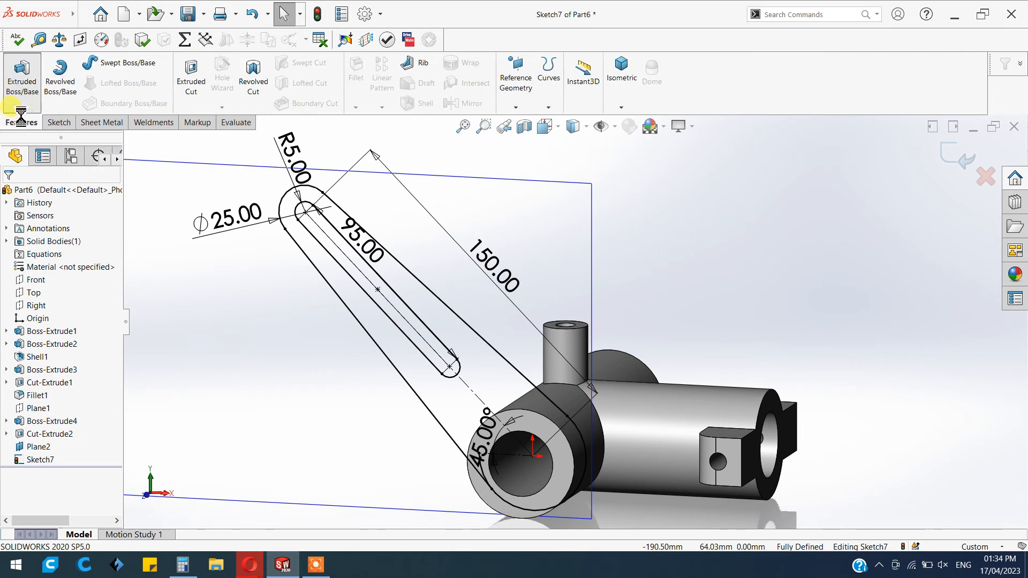
click(338, 276)
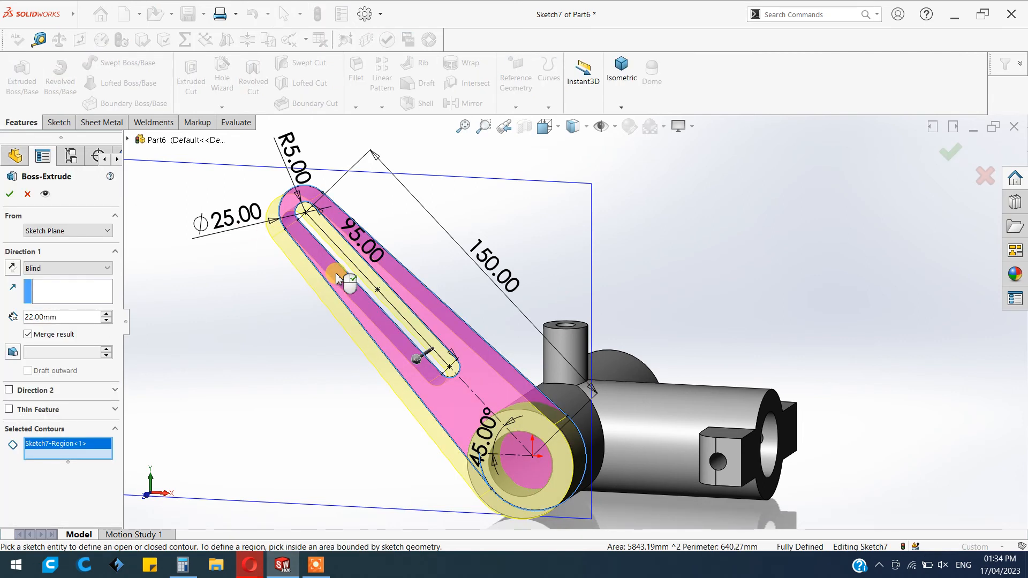
click(11, 267)
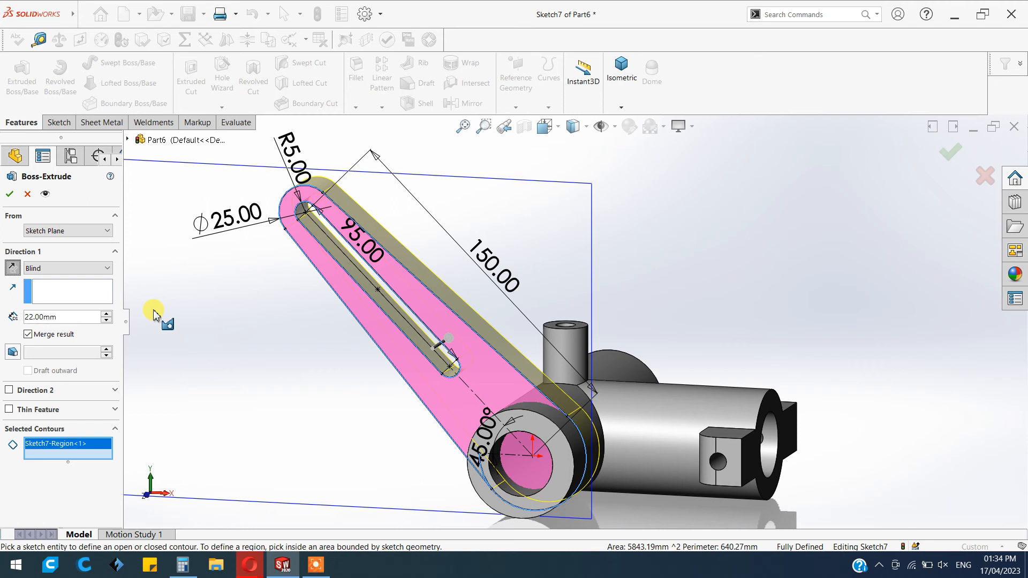
mouse_move(192, 292)
middle_down()
mouse_move(207, 295)
mouse_move(225, 274)
mouse_move(183, 339)
middle_up()
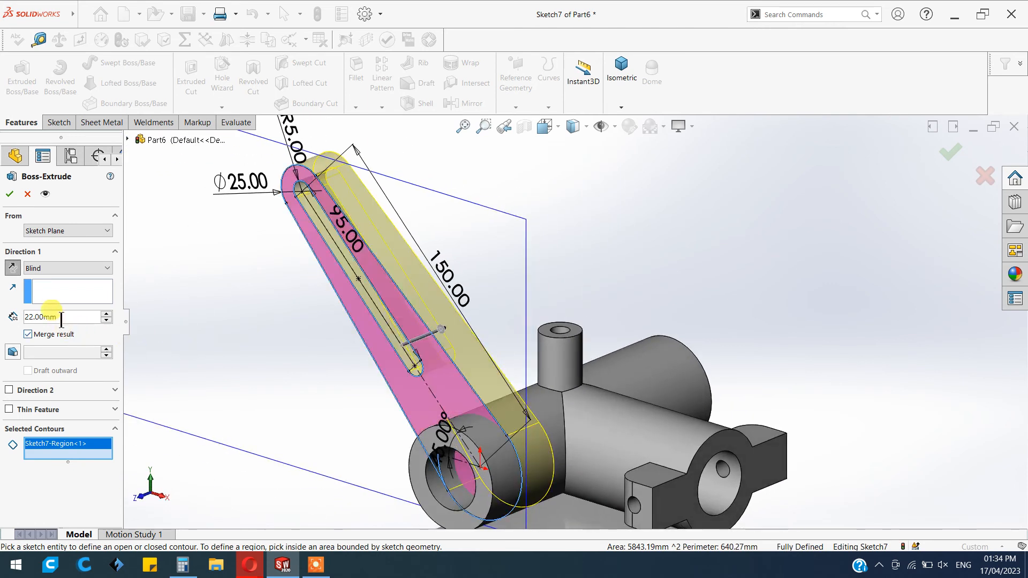
click(28, 193)
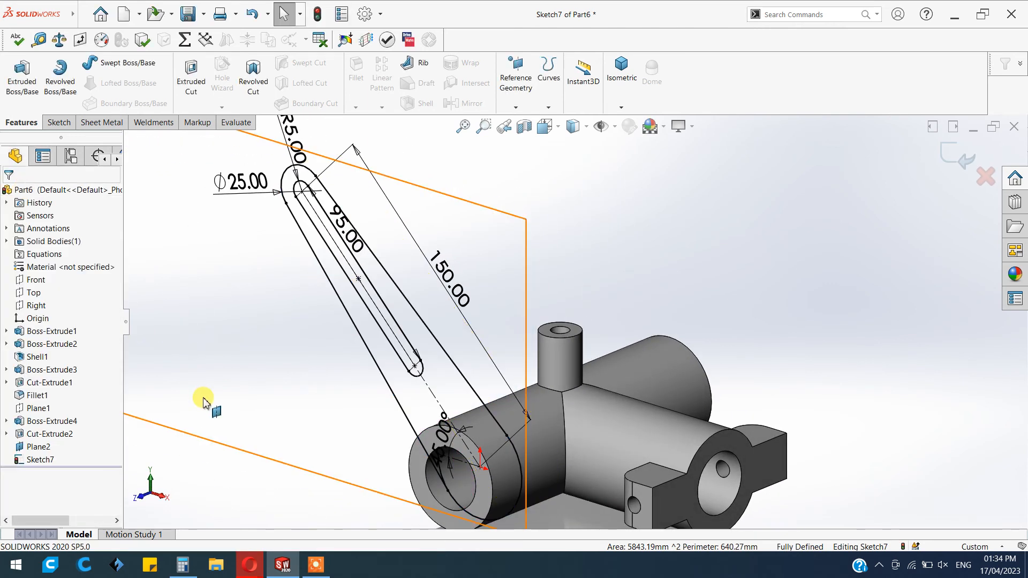
Step: Draw a 30 mm diameter circle centered on the origin, coinciding with the pipe's bore edge
key(ctrl+8)
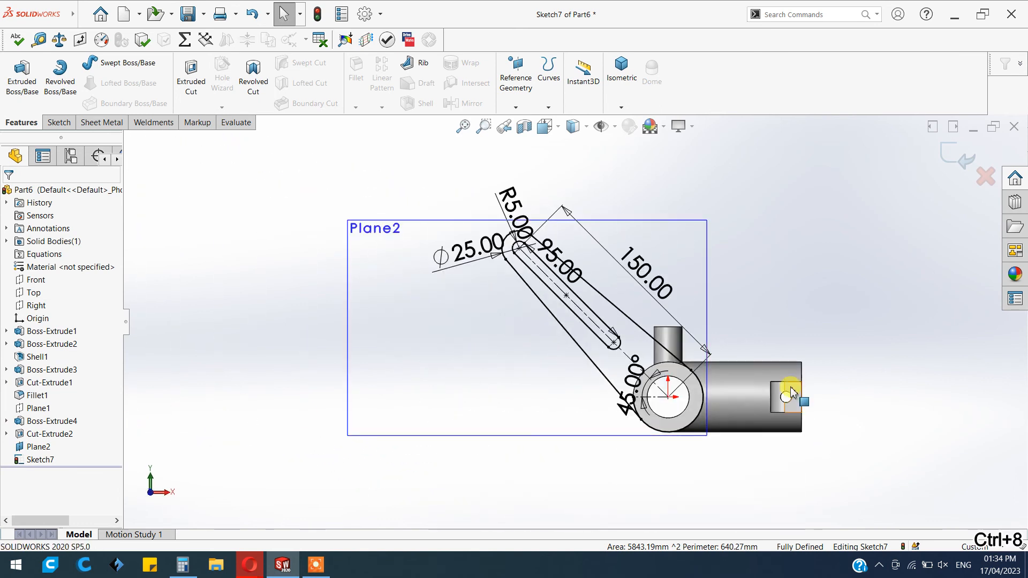
scroll(791, 387, down, 5)
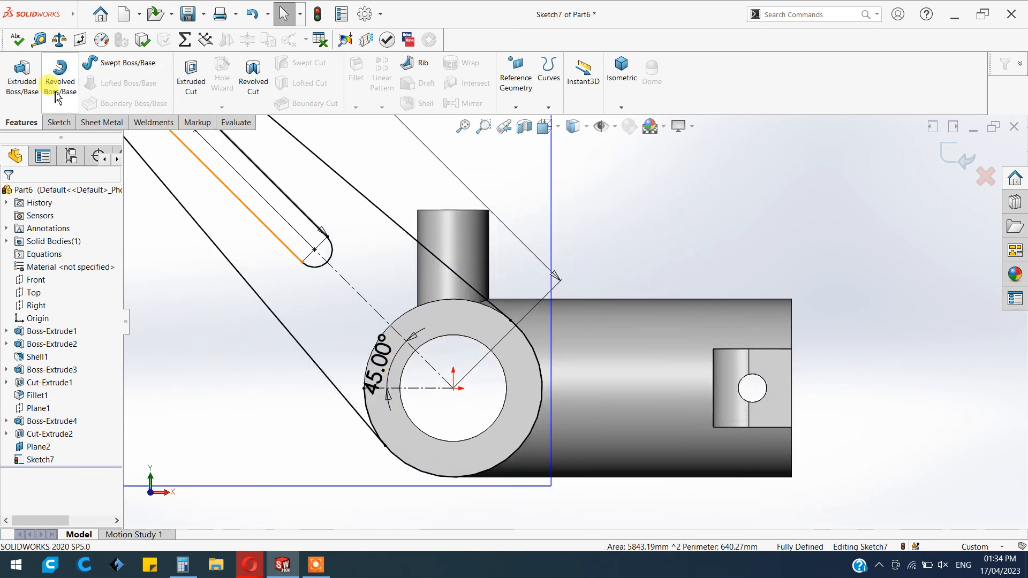
click(59, 123)
click(110, 63)
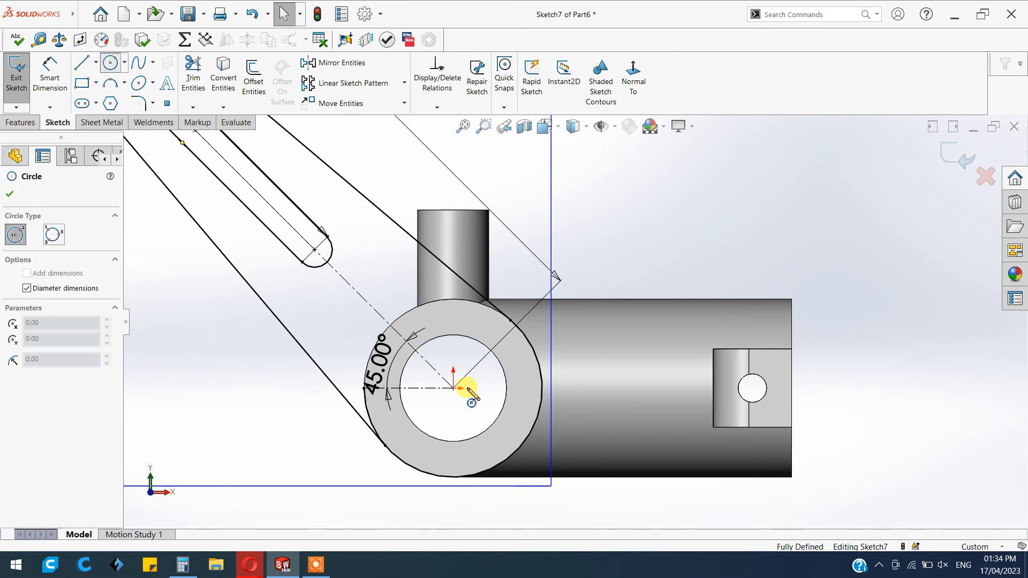
click(454, 387)
click(452, 336)
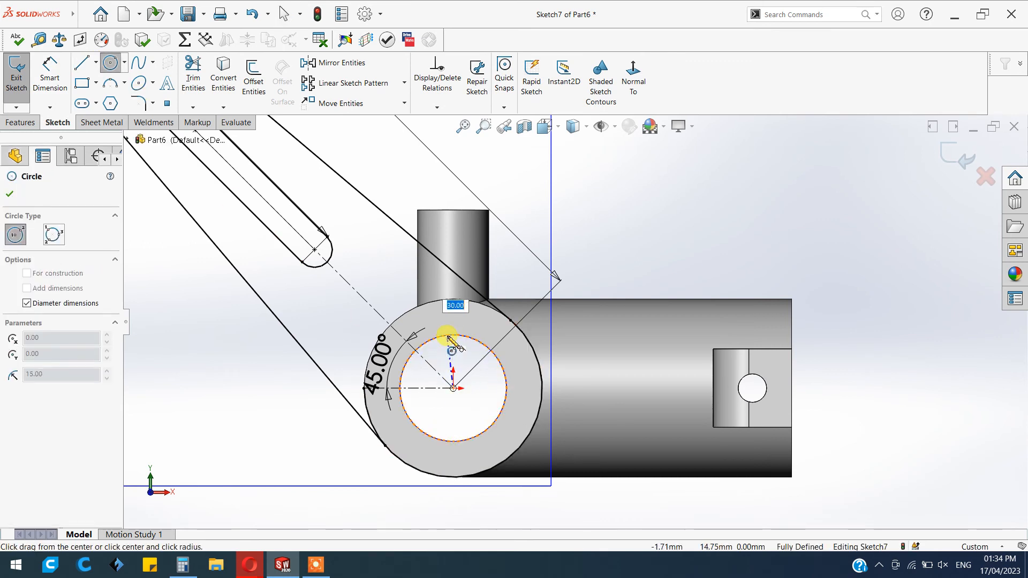
key(Return)
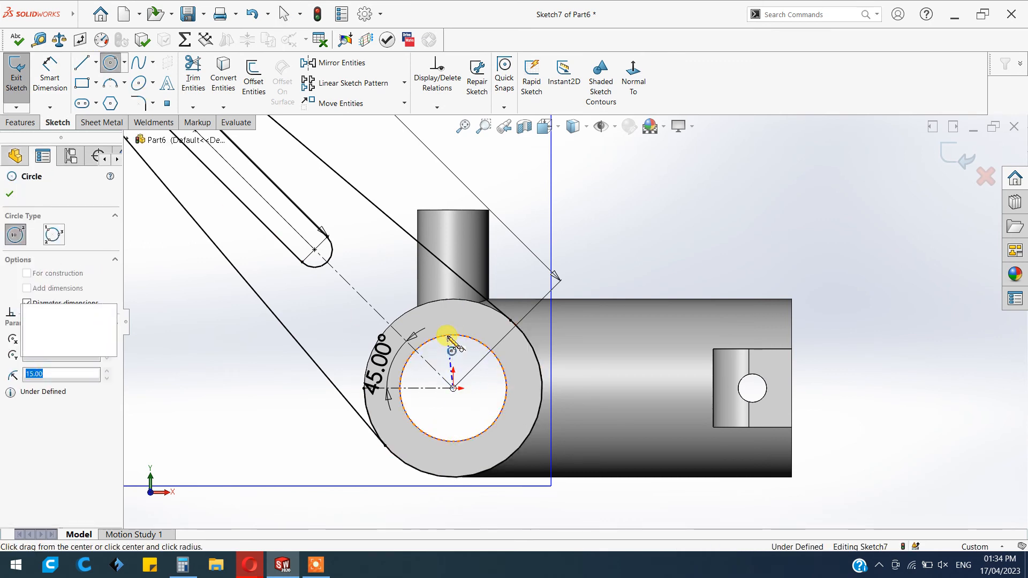
key(Escape)
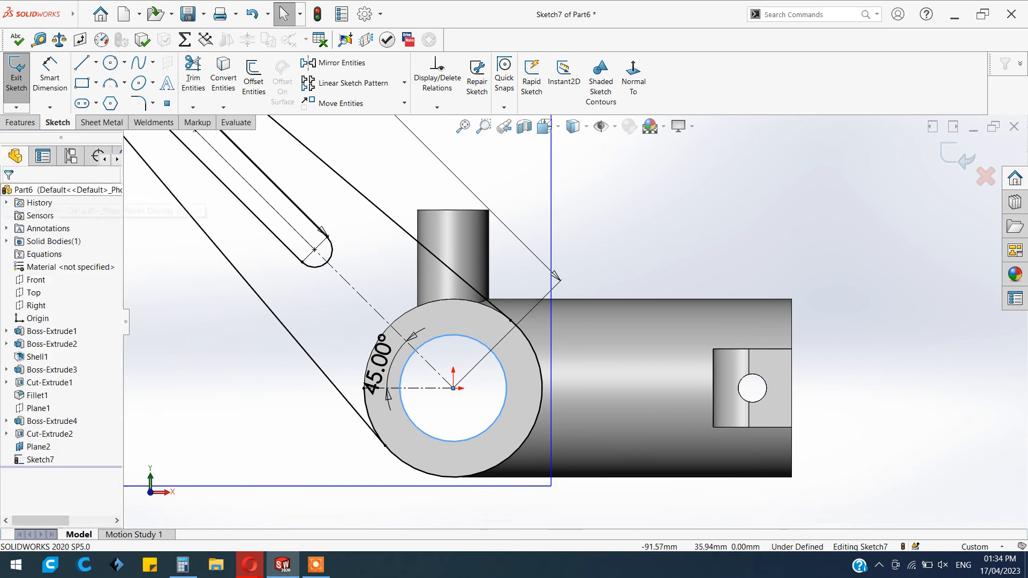
Step: Extrude the slotted arm region 12 mm in the reversed direction, toward the middle of the pipe, leaving the bore open
click(20, 123)
click(21, 75)
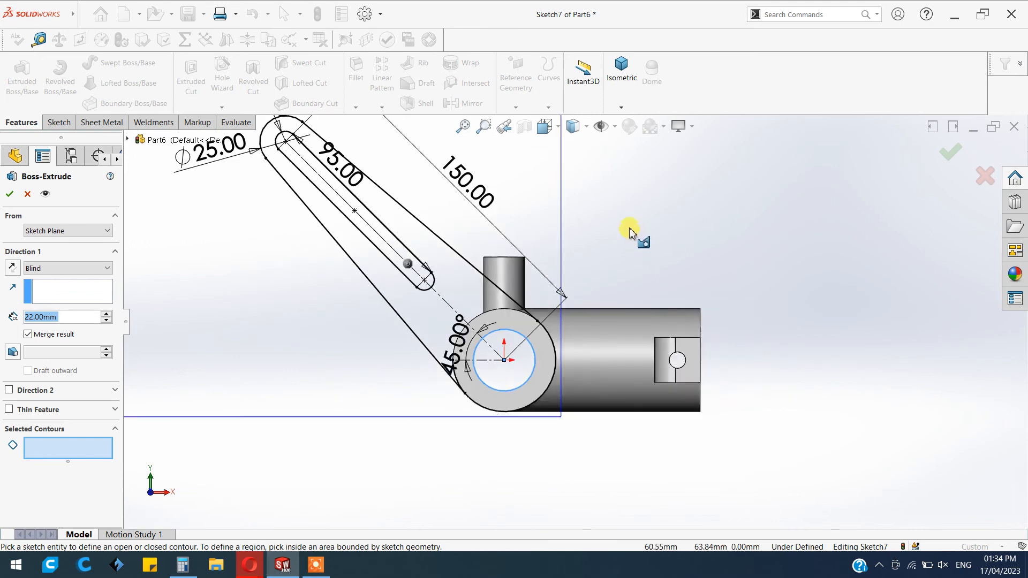
click(382, 320)
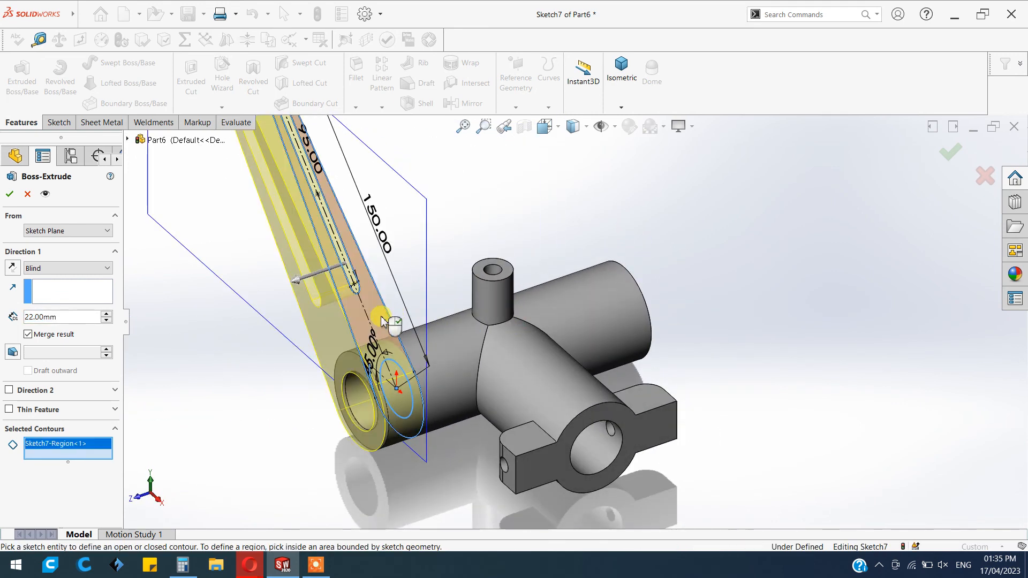
click(12, 268)
middle_drag(245, 339, 213, 373)
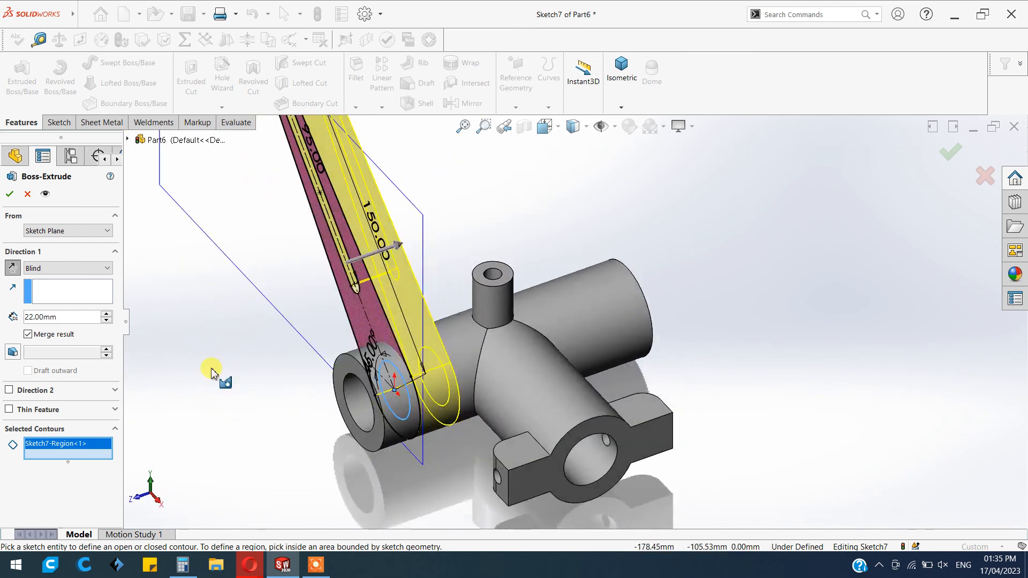
text(12)
key(Return)
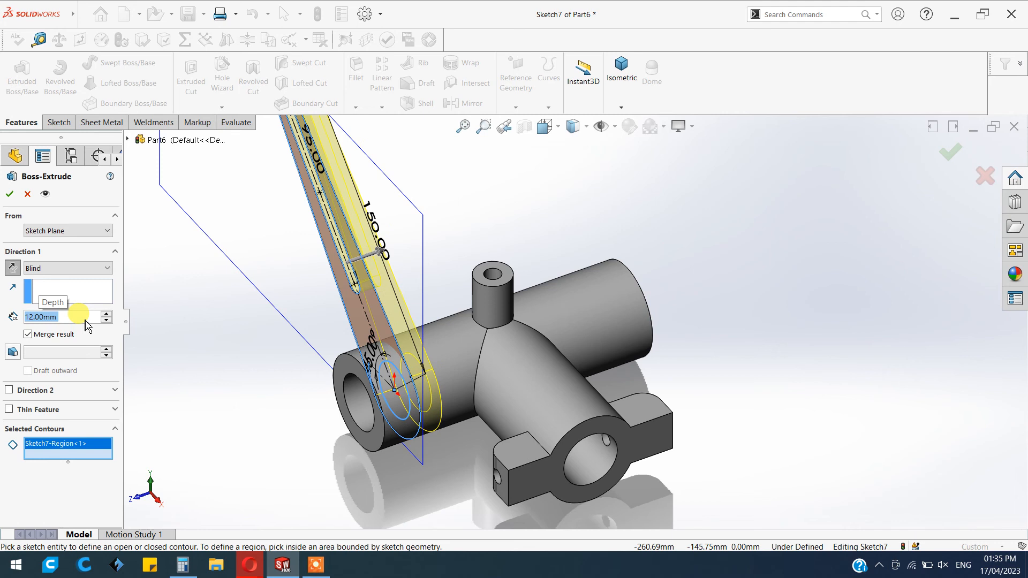
scroll(391, 337, up, 3)
scroll(598, 239, down, 1)
click(9, 195)
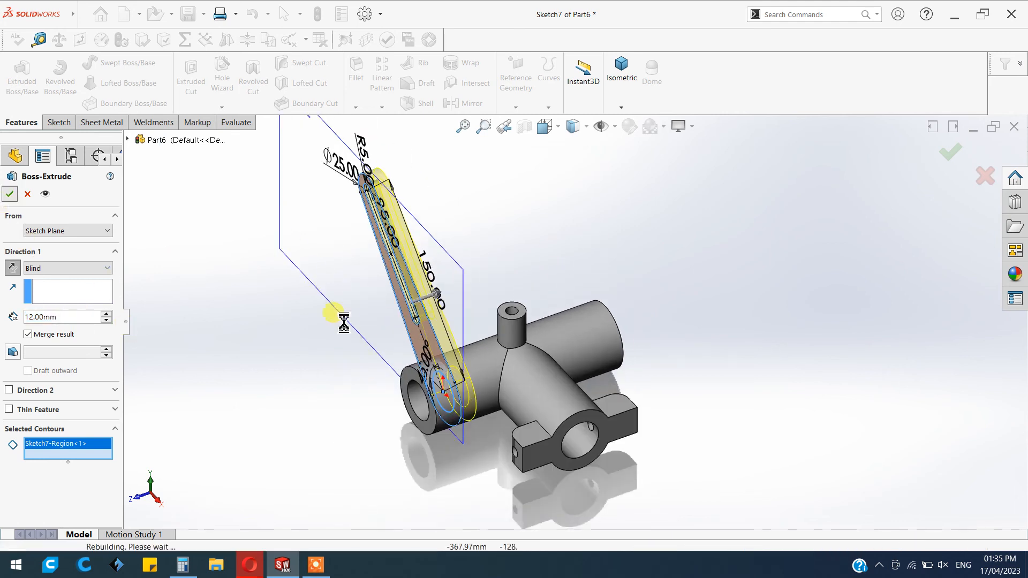
Step: Hide the reference plane that carries the arm sketch
click(332, 200)
click(391, 165)
middle_drag(689, 287, 705, 273)
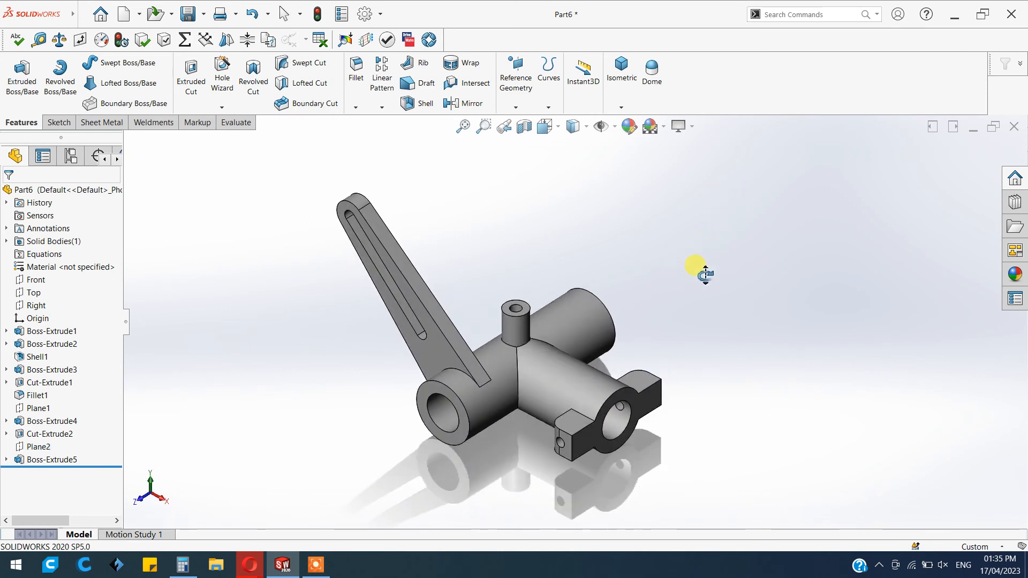
Step: Create a mid-plane between the two opposite end faces of the arm-carrying pipe
click(516, 87)
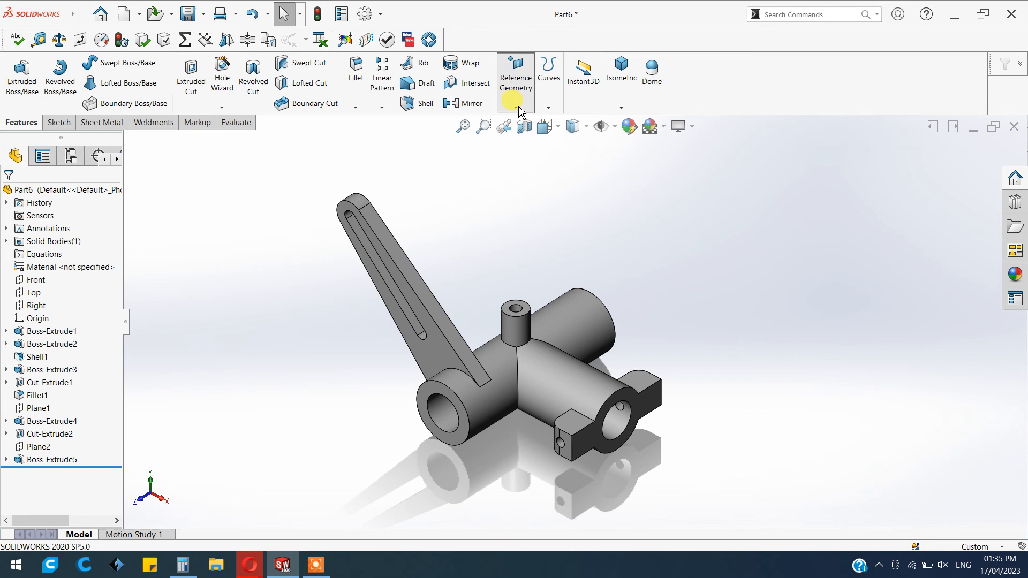
click(514, 131)
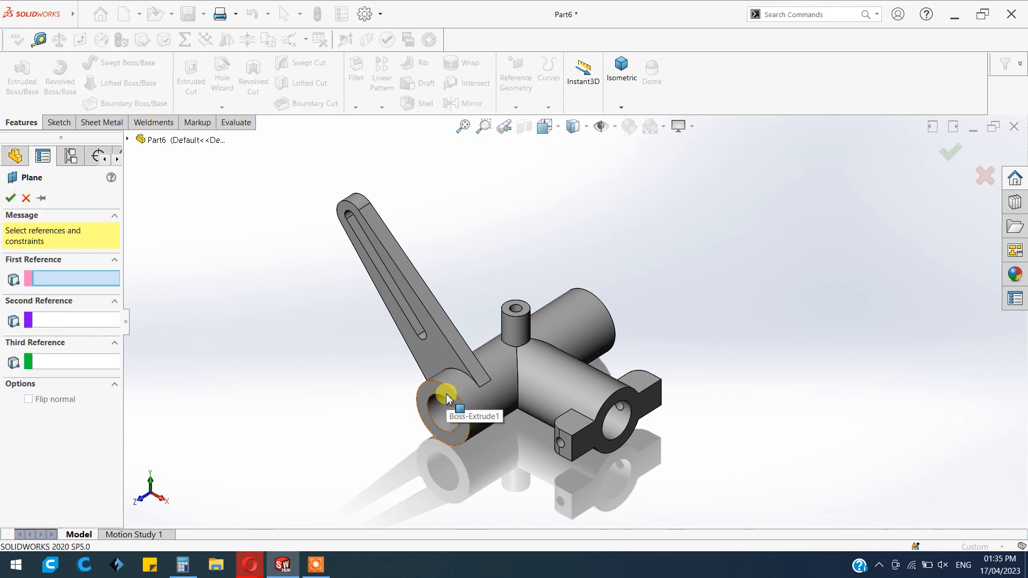
click(448, 398)
middle_drag(682, 289, 573, 394)
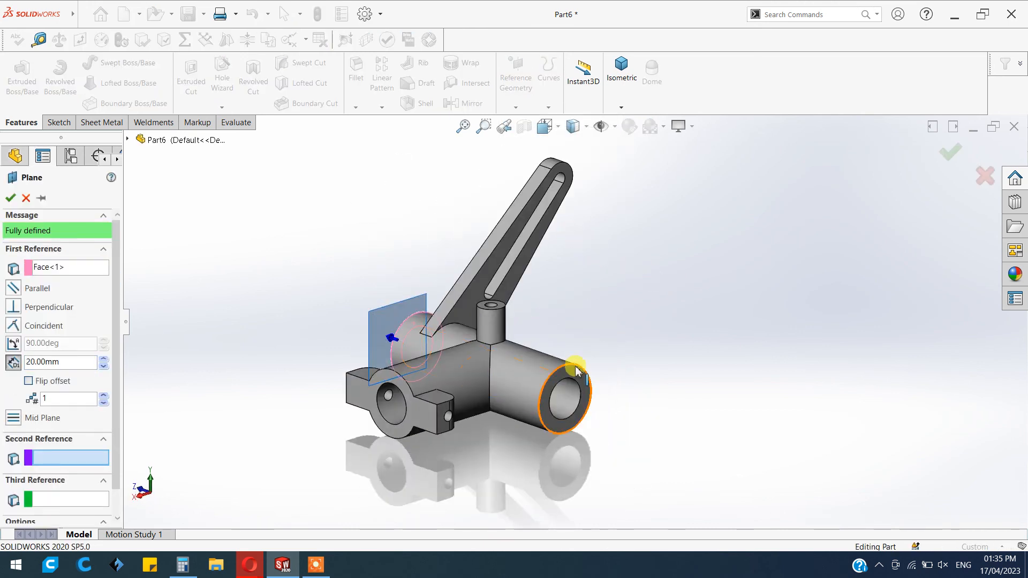
click(577, 369)
middle_drag(275, 361, 396, 413)
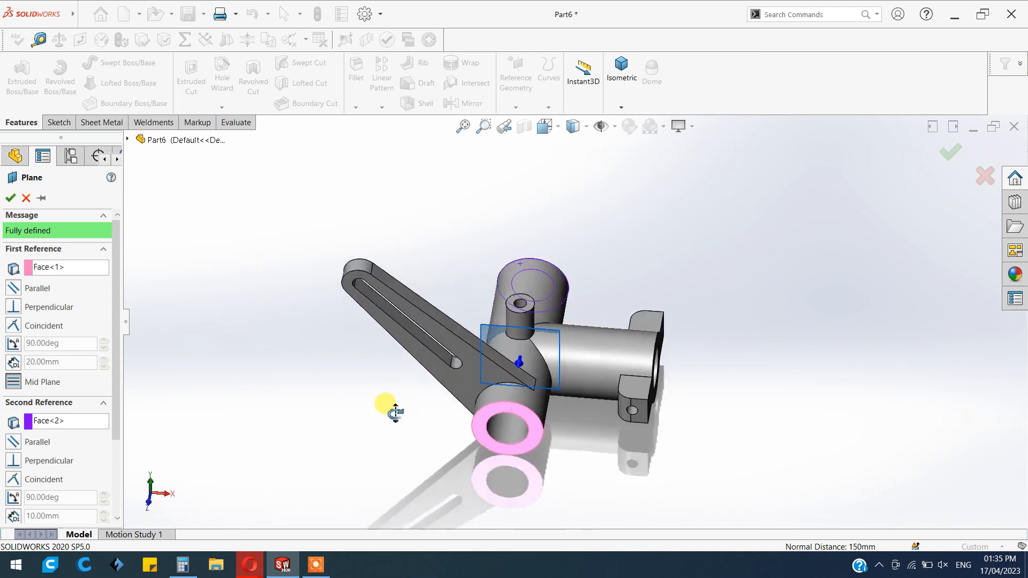
click(11, 198)
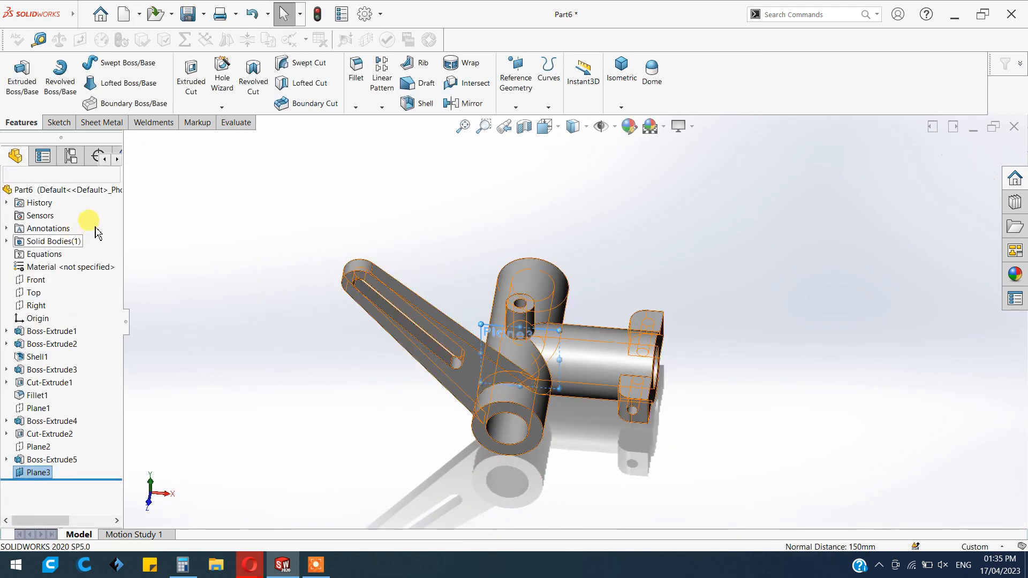
Step: Mirror the slotted arm extrusion about the mid-plane onto the pipe's other end
click(453, 104)
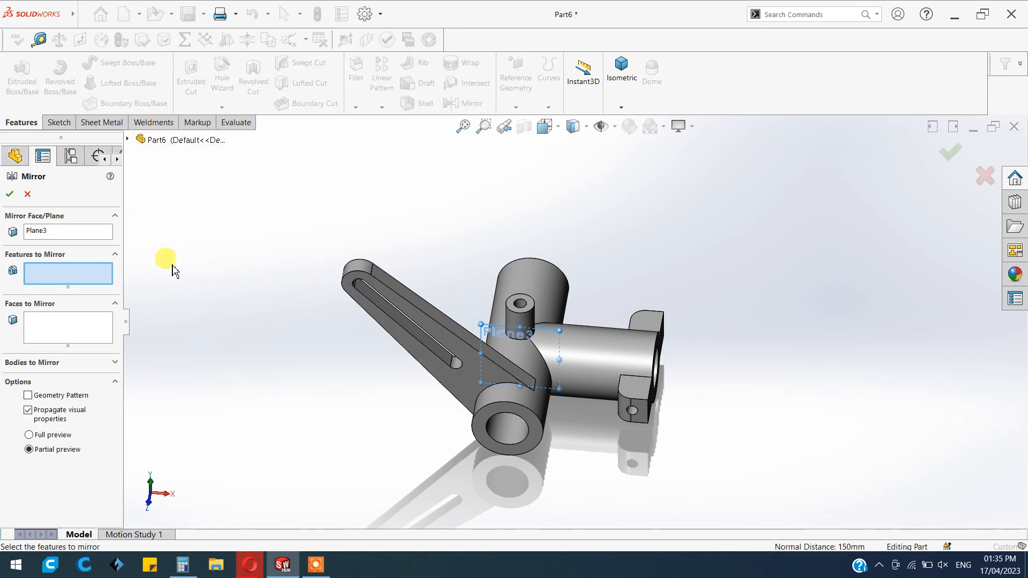
click(159, 409)
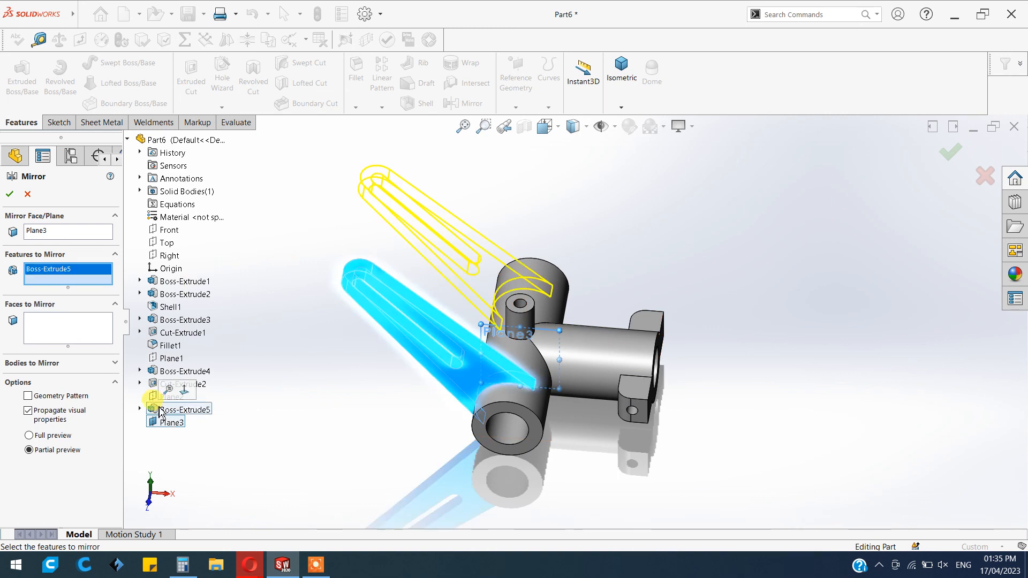
click(10, 198)
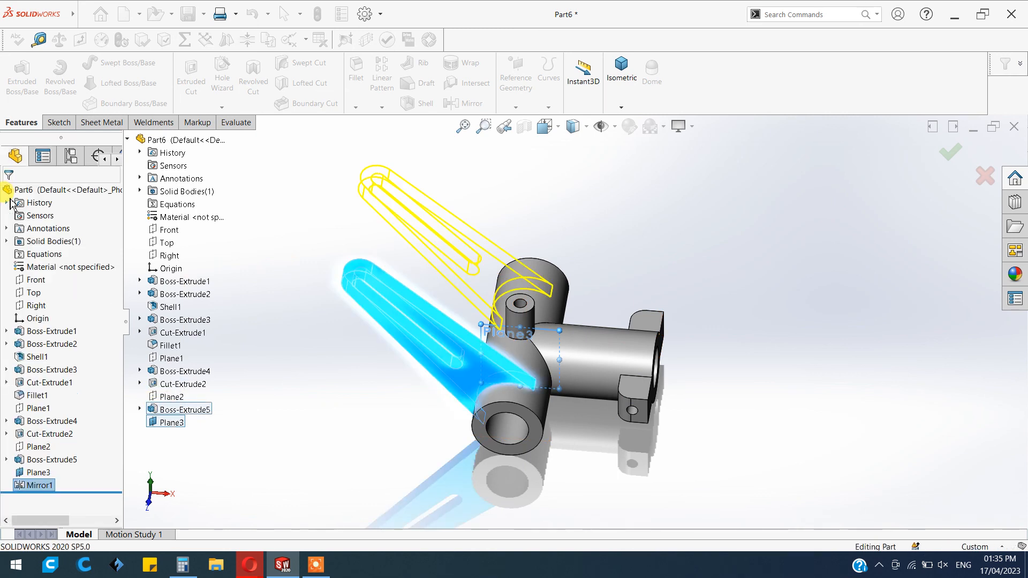
Step: Hide the mid-plane used for mirroring the arm
click(489, 328)
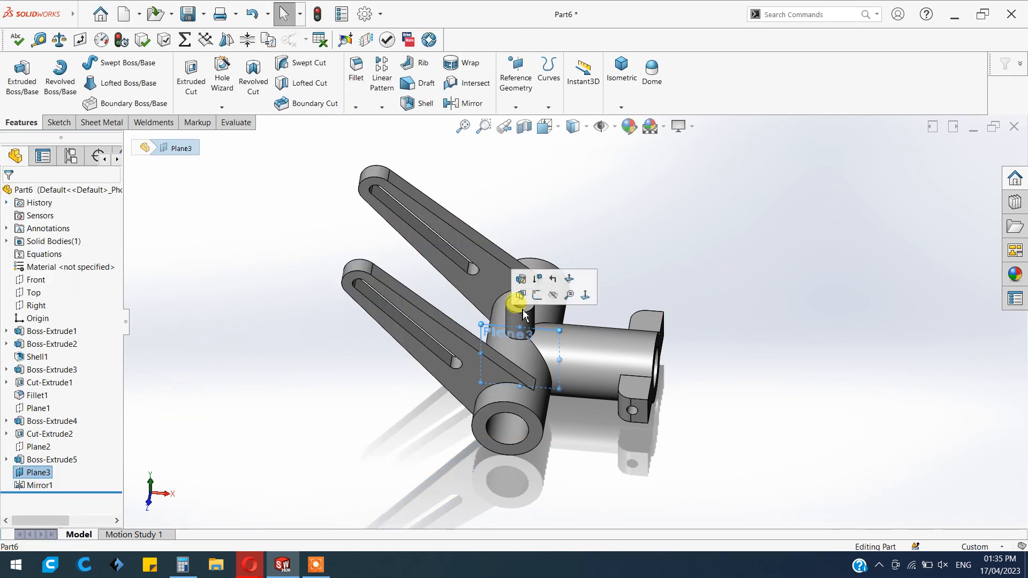
click(554, 295)
middle_drag(783, 350, 758, 319)
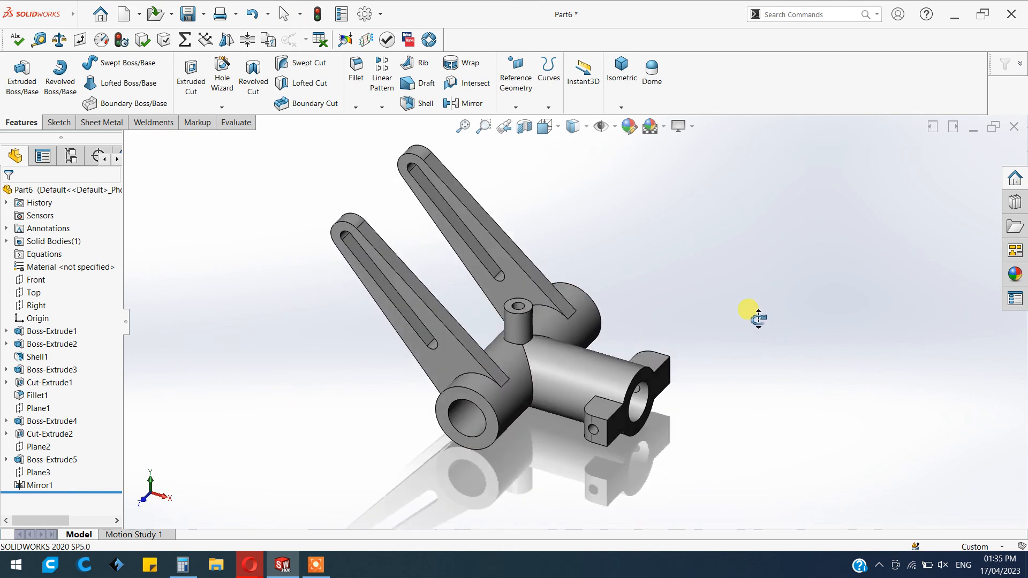
Step: Set up a 2 mm fillet on the edges around the vertical boss's base and along the junction of the two pipes
scroll(718, 256, down, 2)
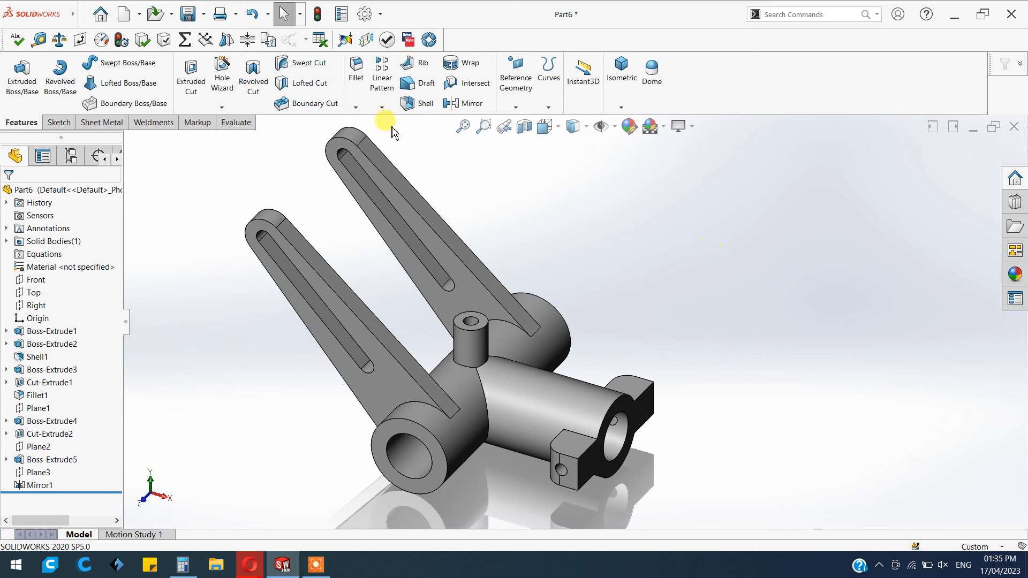
click(355, 85)
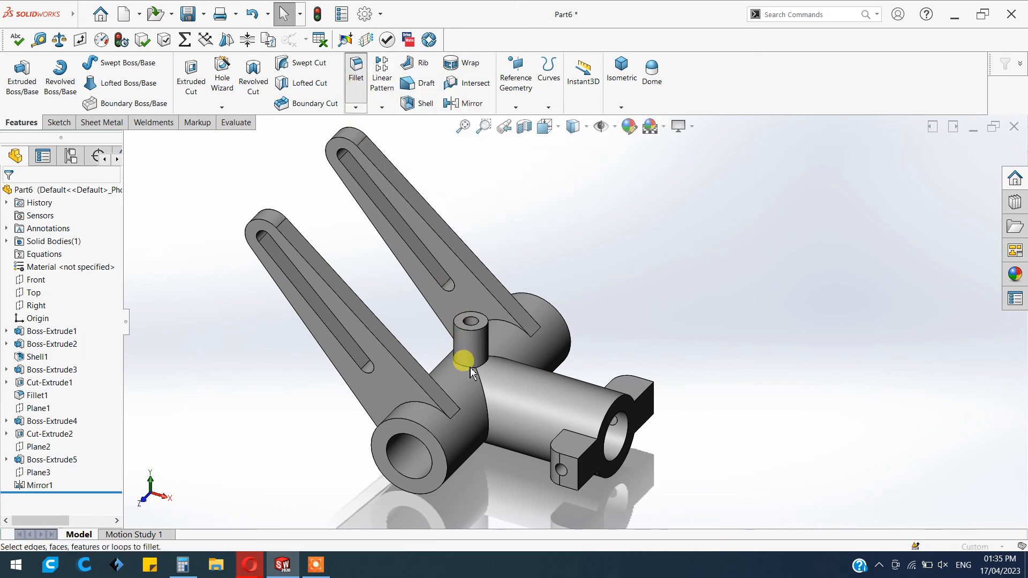
click(471, 370)
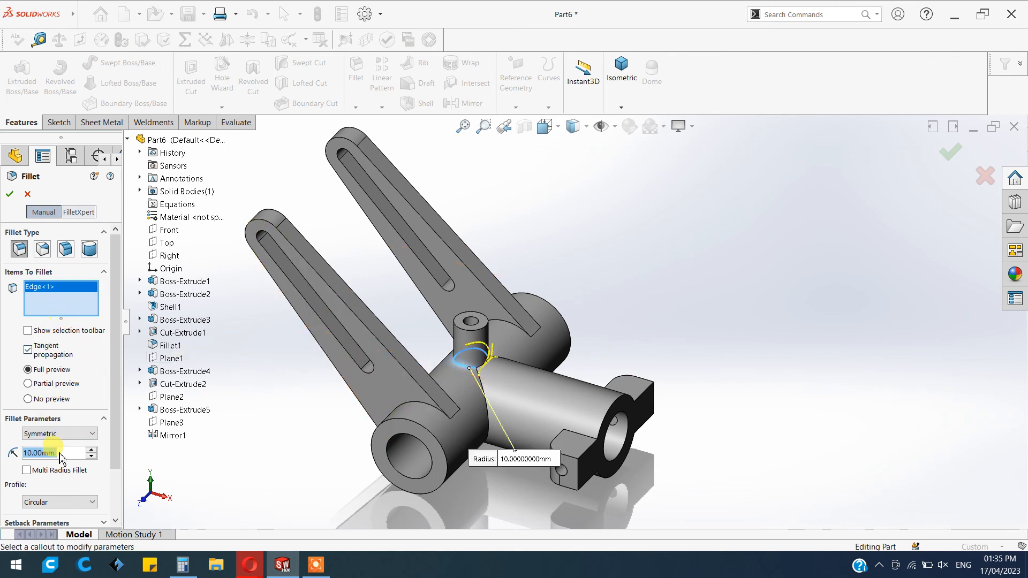
text(2)
key(Return)
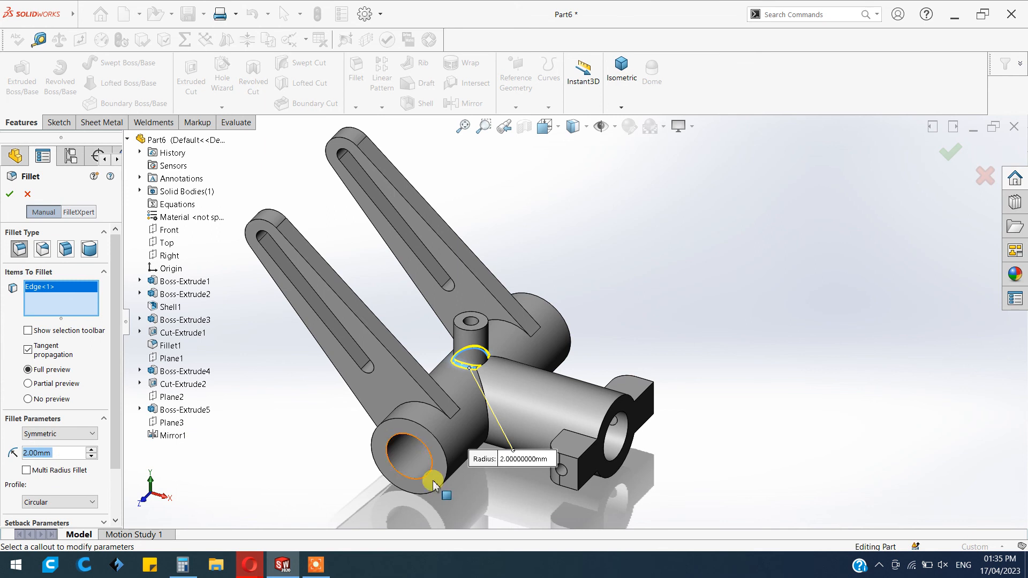
click(574, 386)
middle_drag(574, 387, 450, 399)
scroll(450, 399, down, 3)
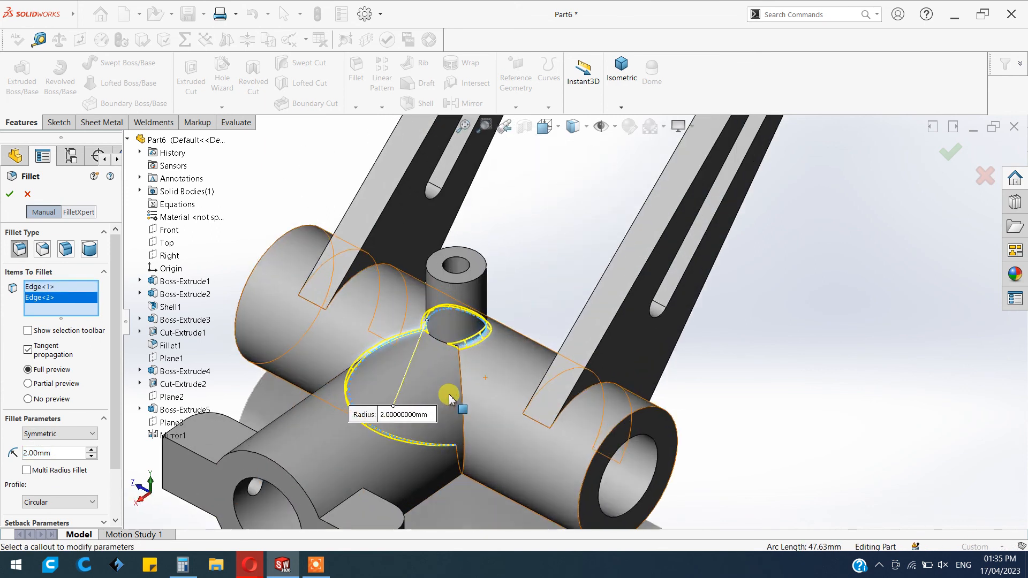
click(460, 384)
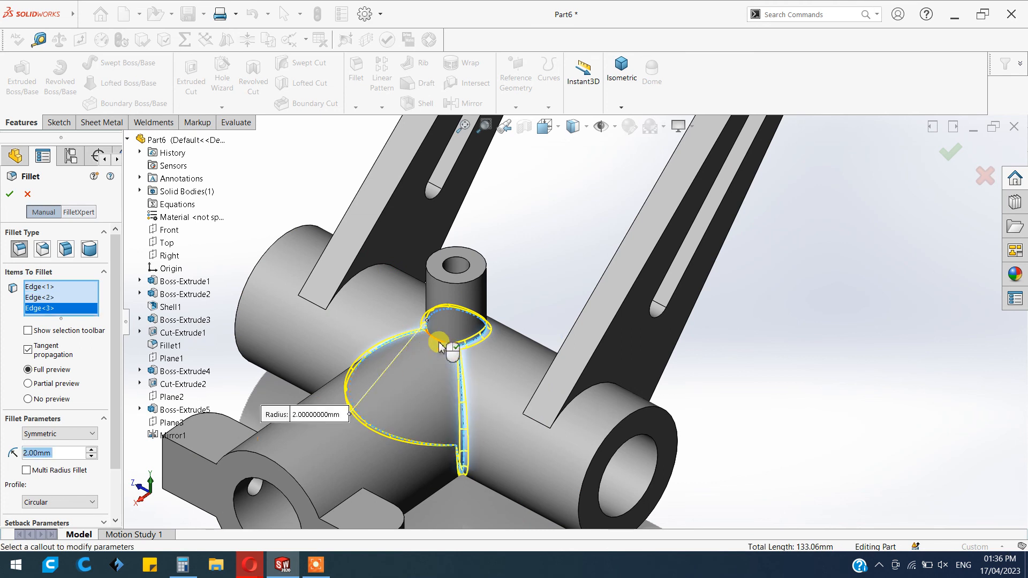
click(440, 347)
Step: Add the four curved edges where both arms meet the pipe to the 2 mm fillet and apply it
middle_drag(420, 423, 534, 389)
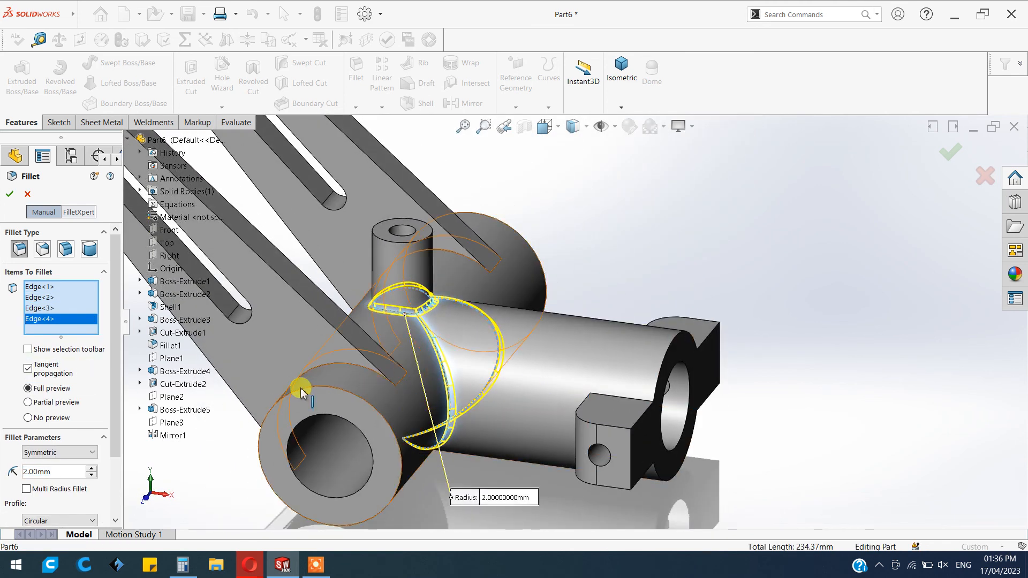
click(327, 366)
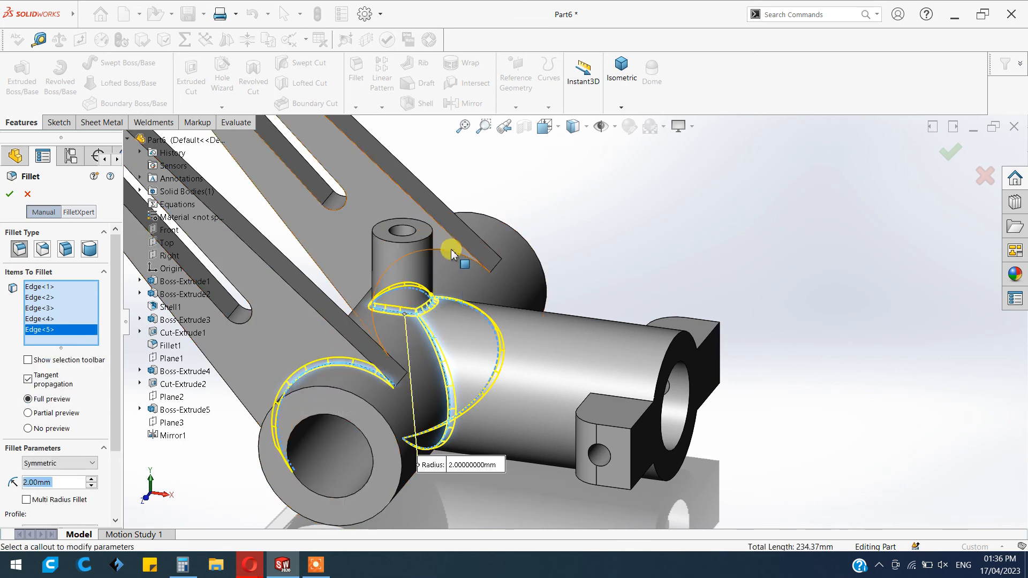
click(453, 255)
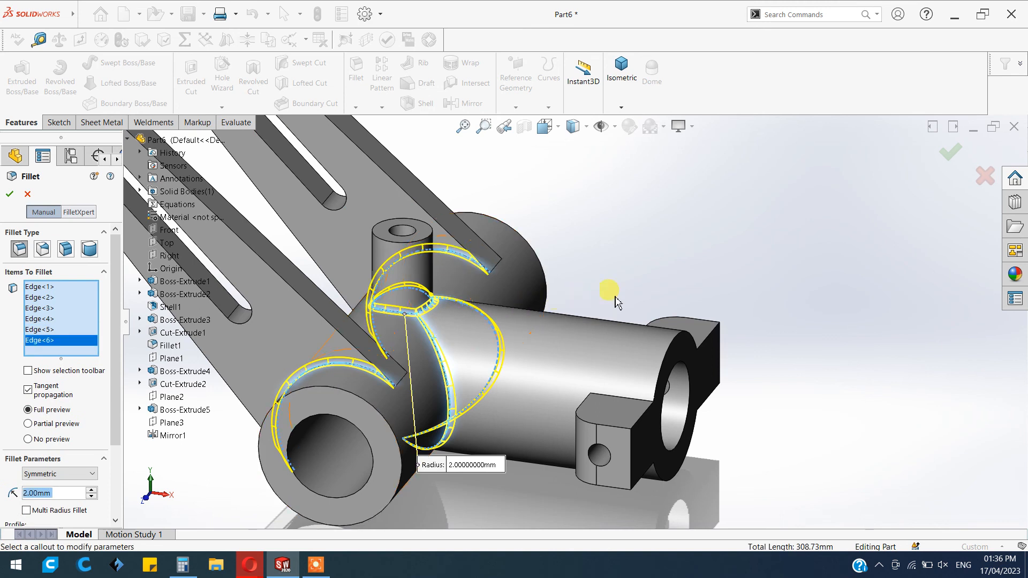
middle_drag(655, 294, 510, 283)
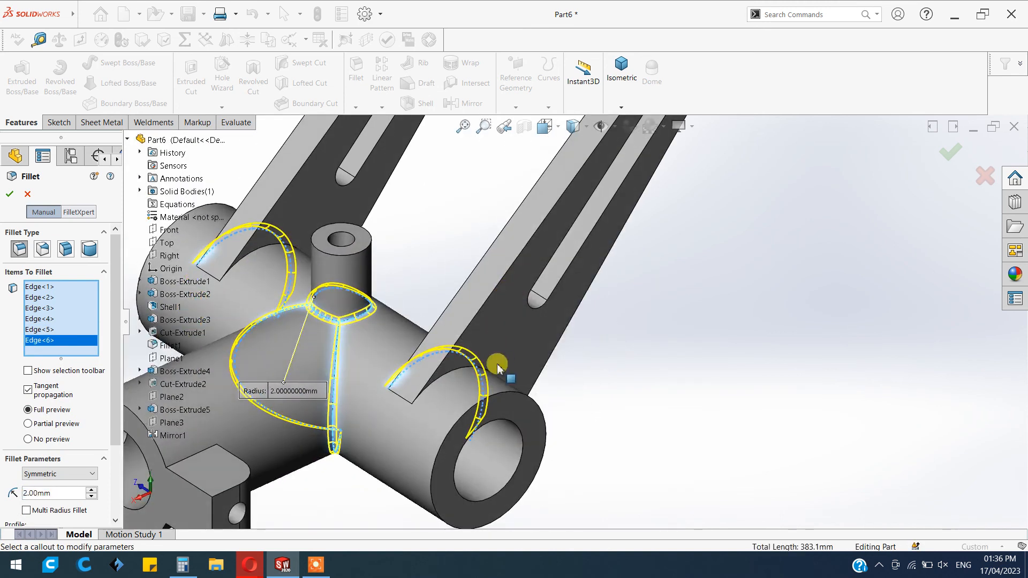
click(453, 375)
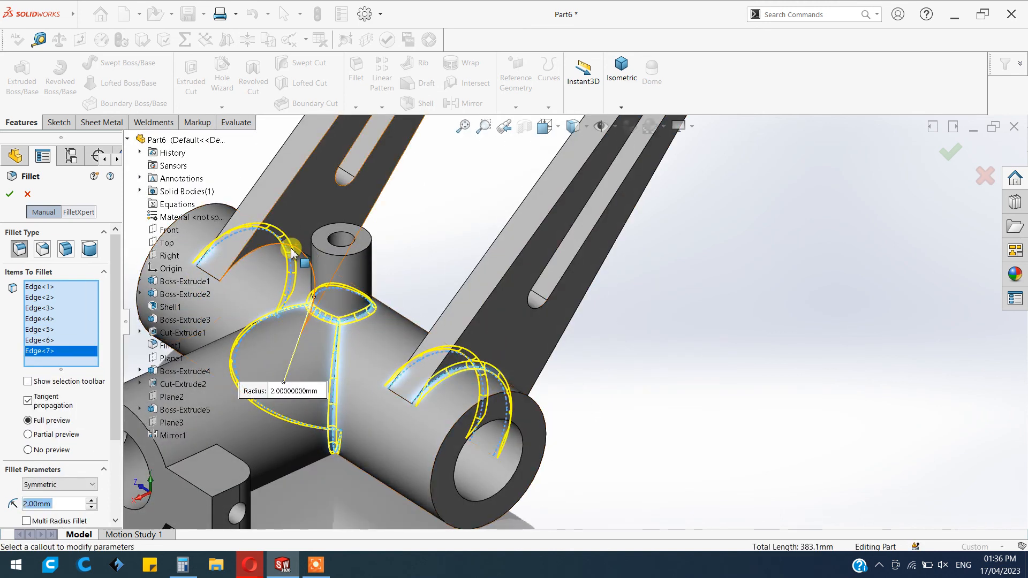
click(257, 252)
scroll(280, 321, up, 3)
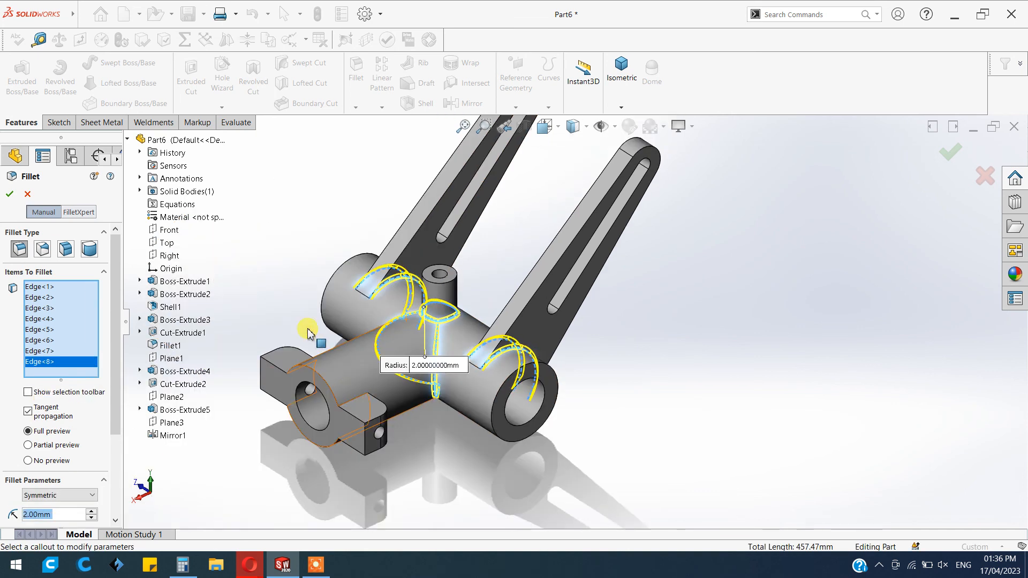
middle_drag(359, 381, 295, 426)
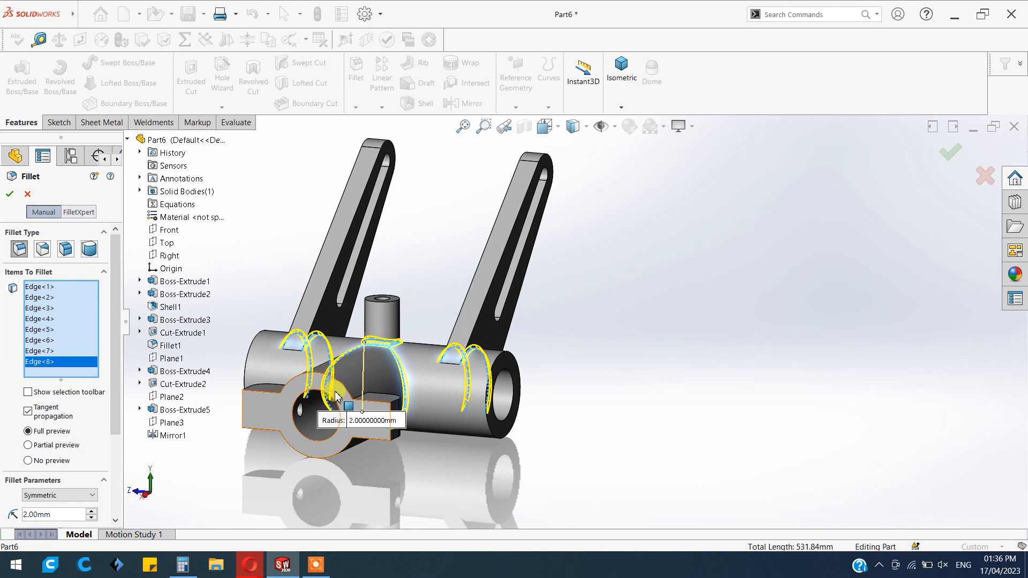
scroll(392, 388, up, 3)
middle_drag(394, 389, 459, 413)
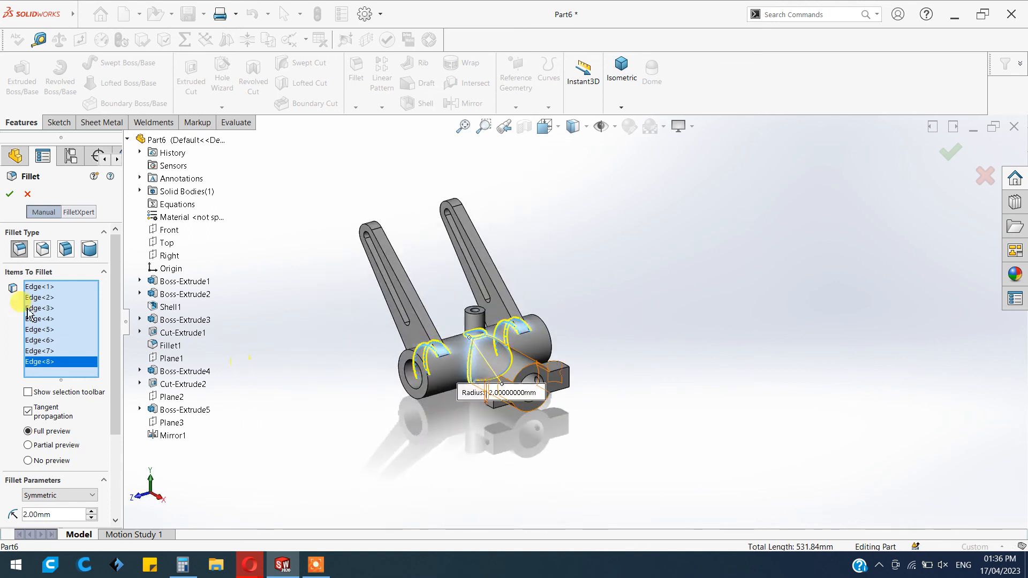
click(11, 196)
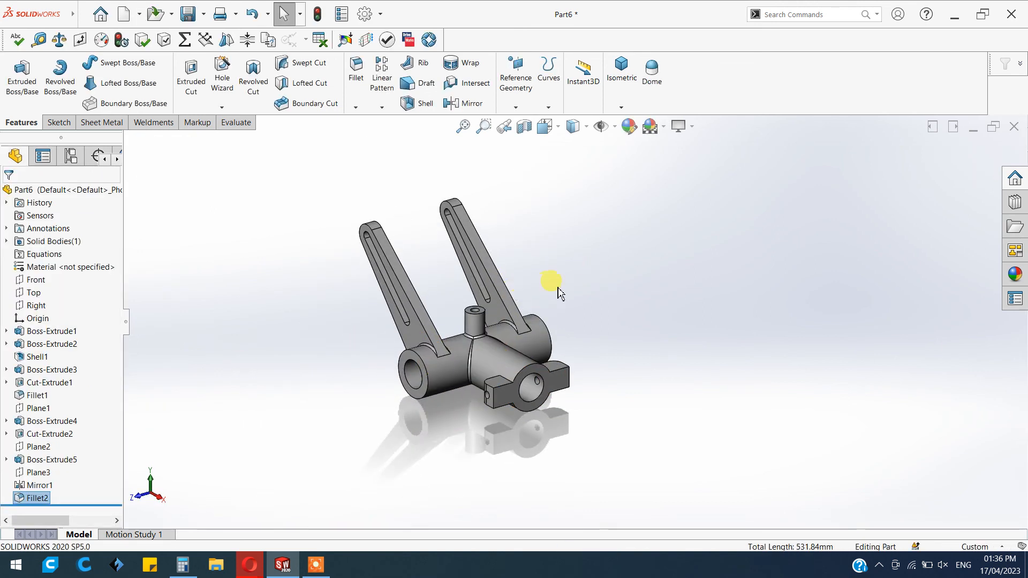
Step: Show the filleted part in the isometric view and enlarge it for inspection
middle_drag(558, 293, 571, 301)
key(space)
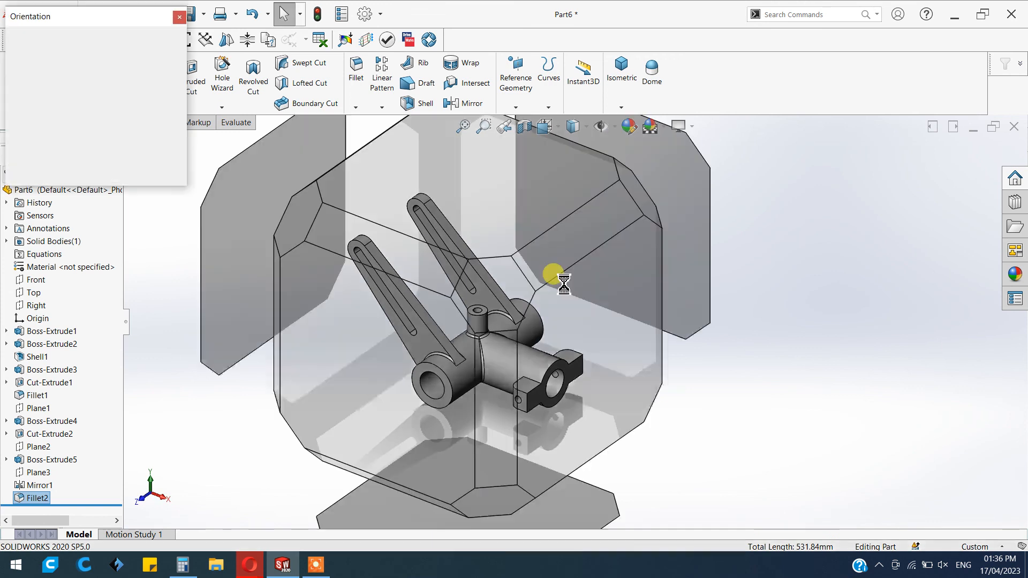
click(454, 363)
key(ctrl+7)
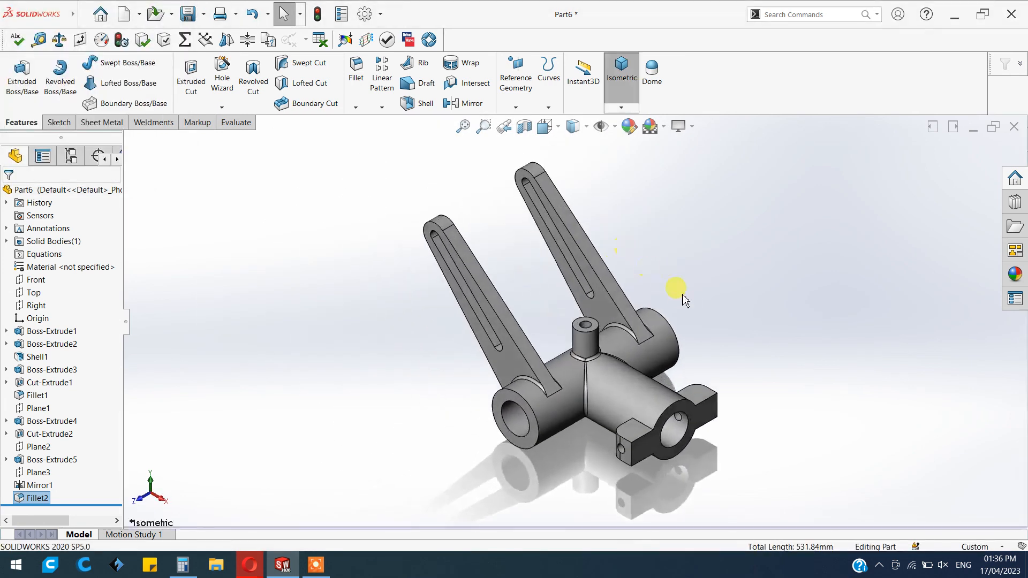
scroll(665, 292, down, 2)
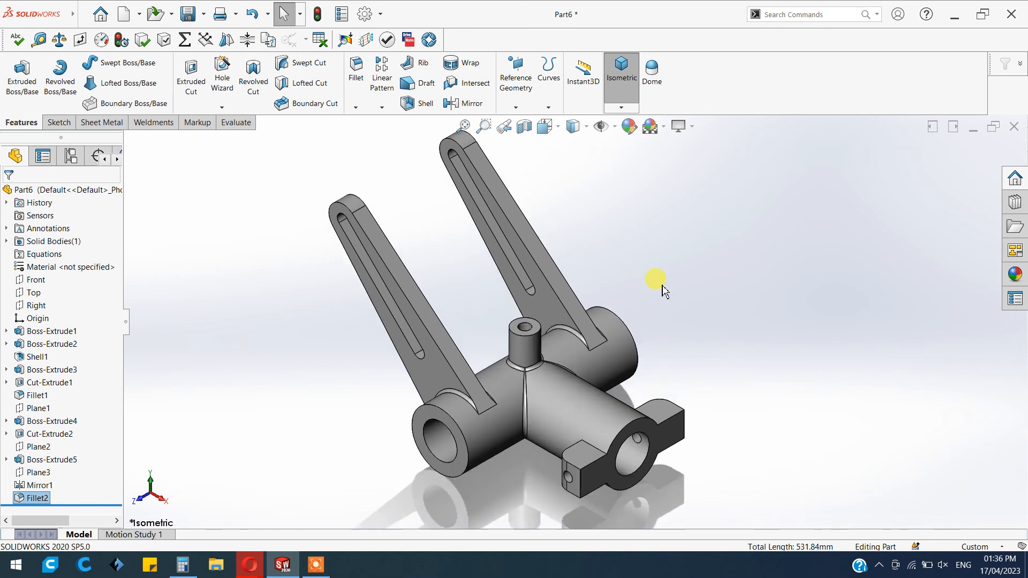